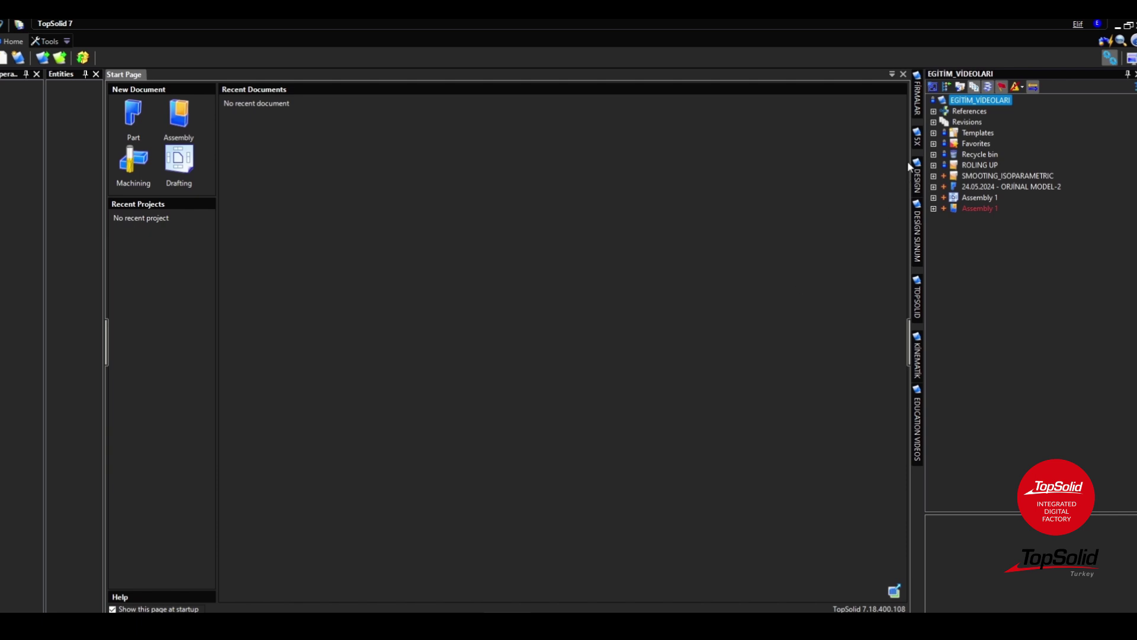
Import the TopSolid_Logo file with conversion into the EĞİTİM_VİDEOLARI project.
right_click(973, 98)
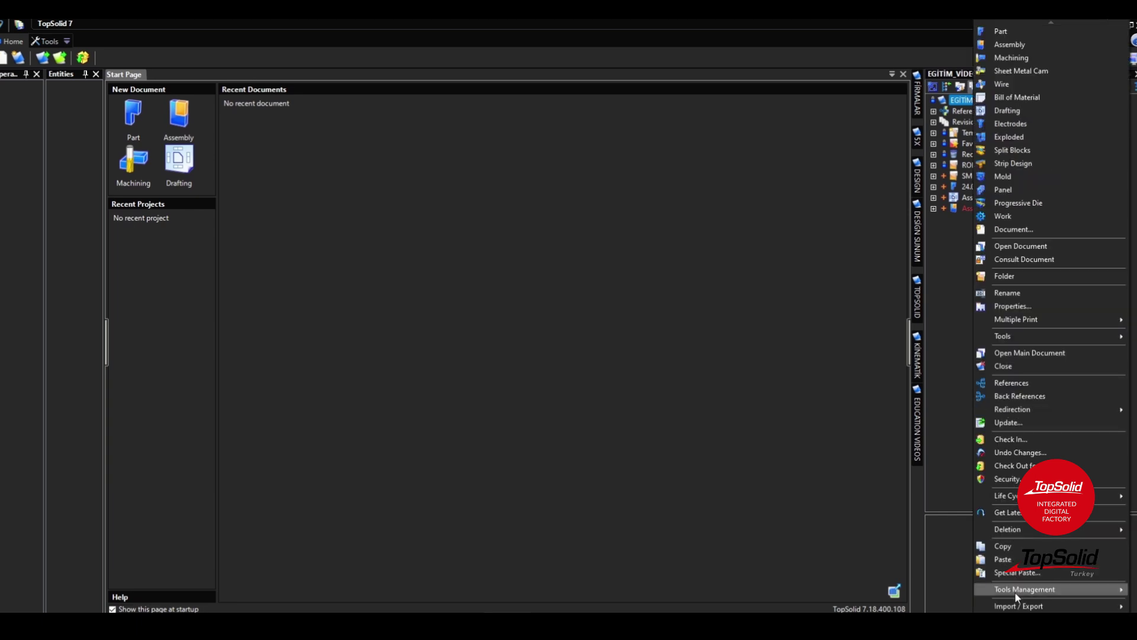
mouse_move(1016, 608)
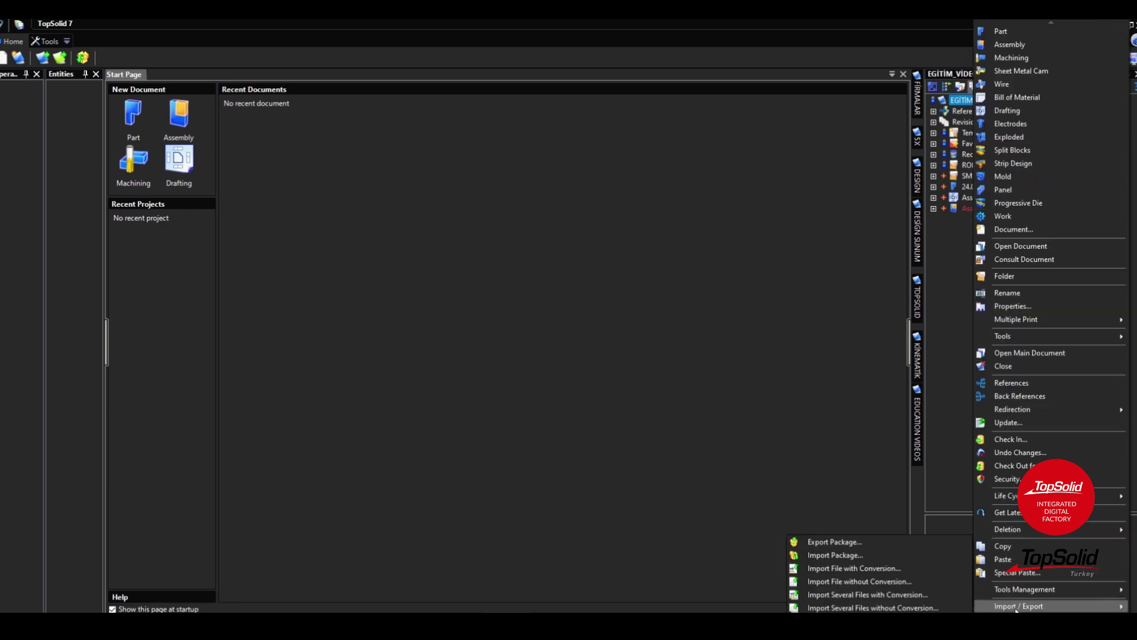
click(927, 570)
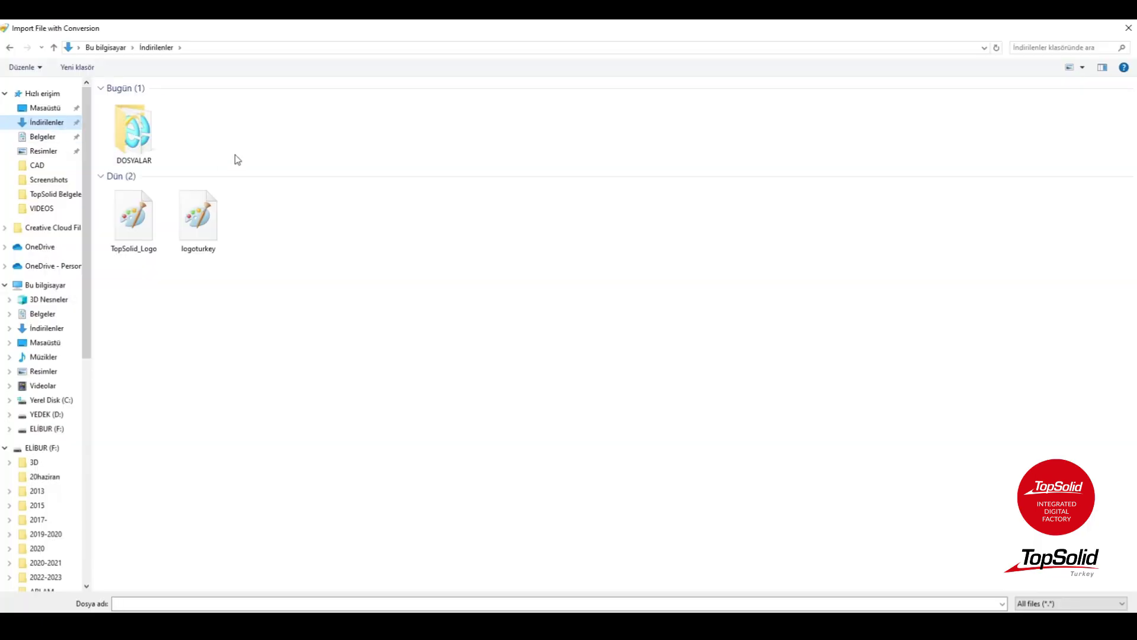
click(140, 228)
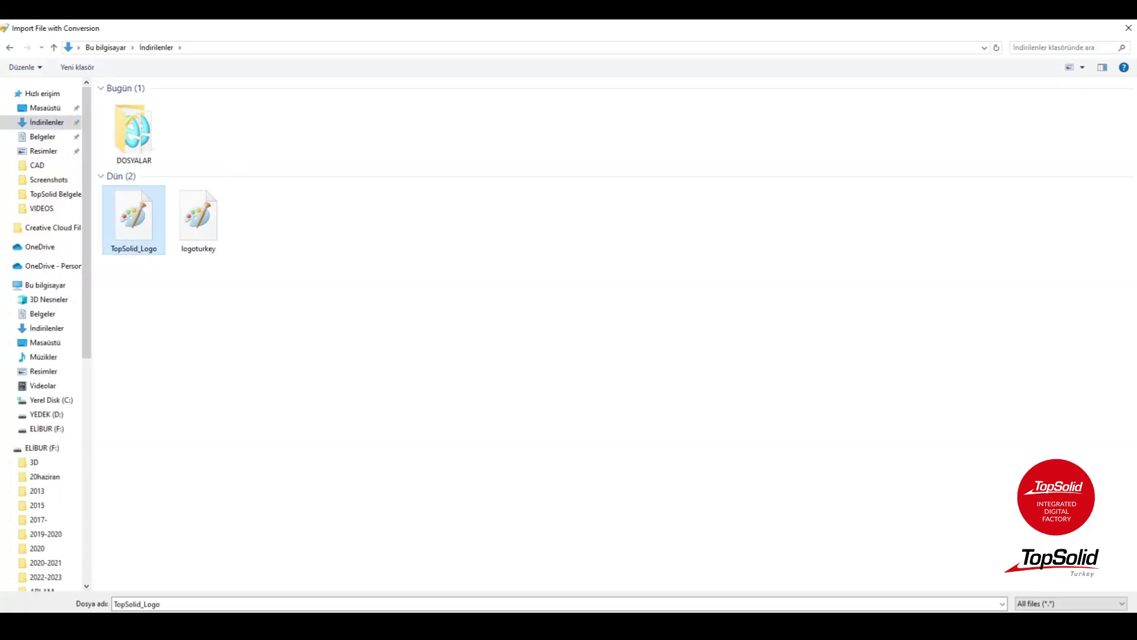
key(Return)
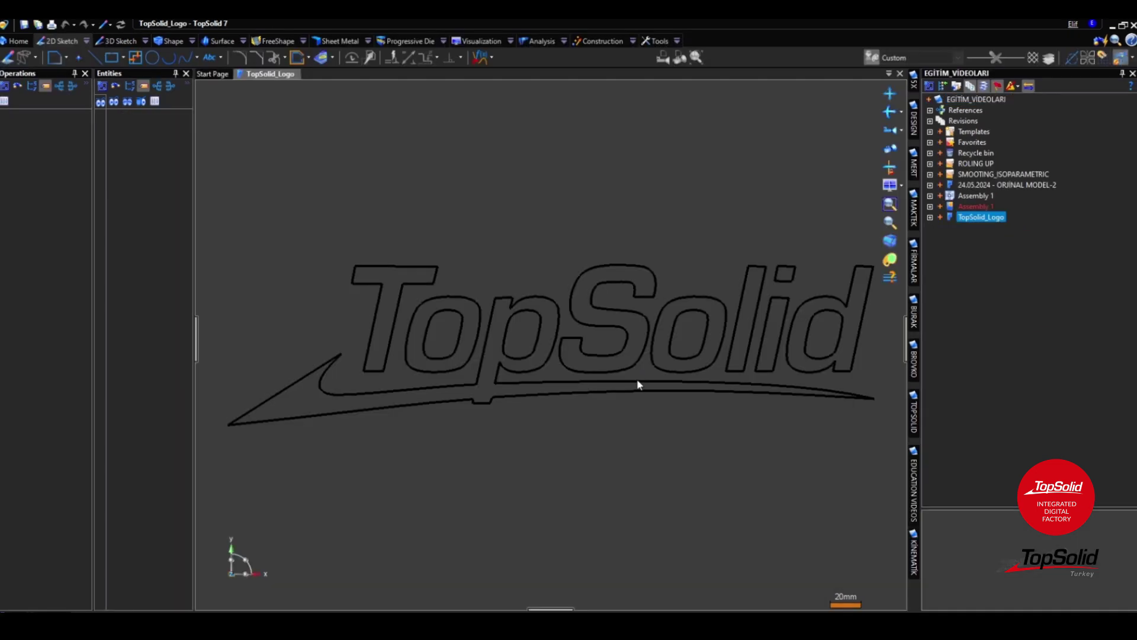
Create a new sketch on the plane of the imported logo sketch.
scroll(637, 384, down, 1)
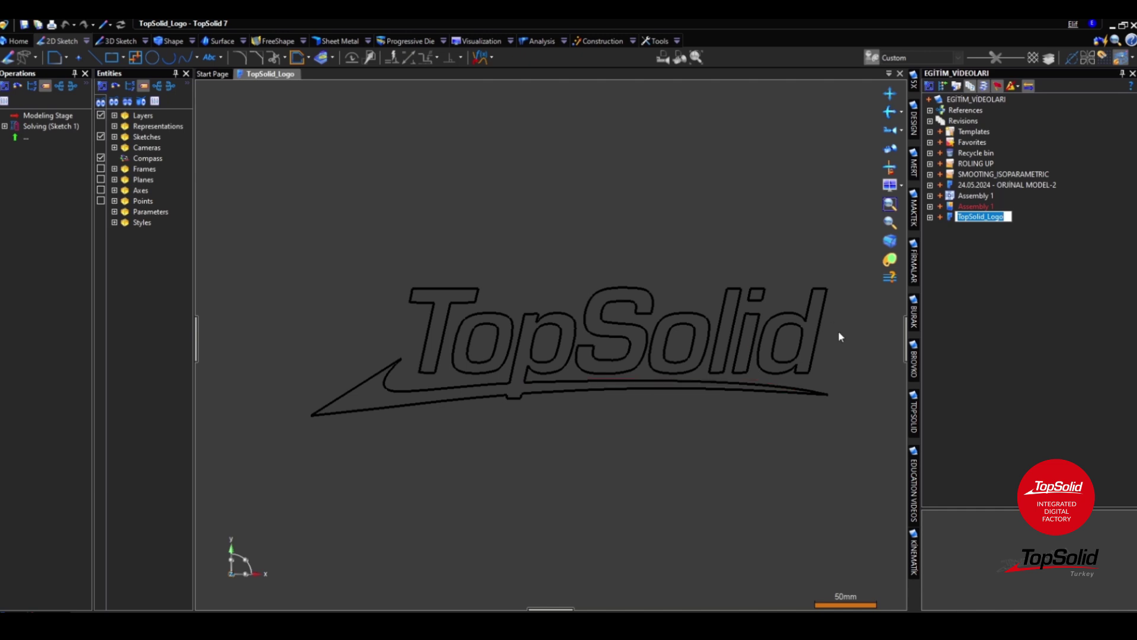
middle_drag(751, 460, 731, 426)
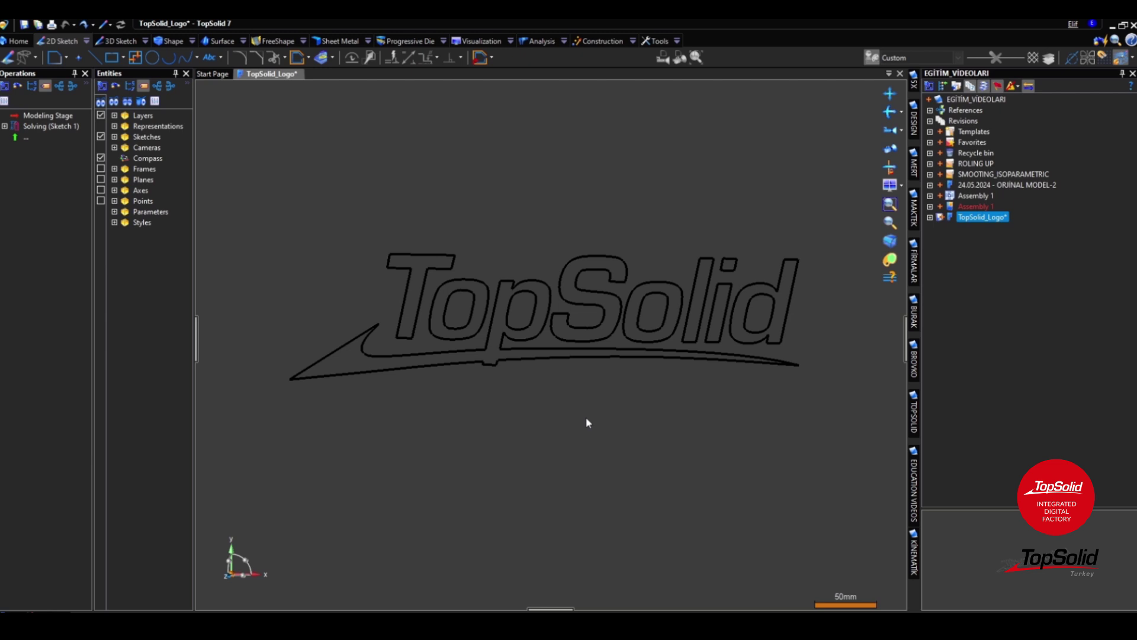
right_click(528, 277)
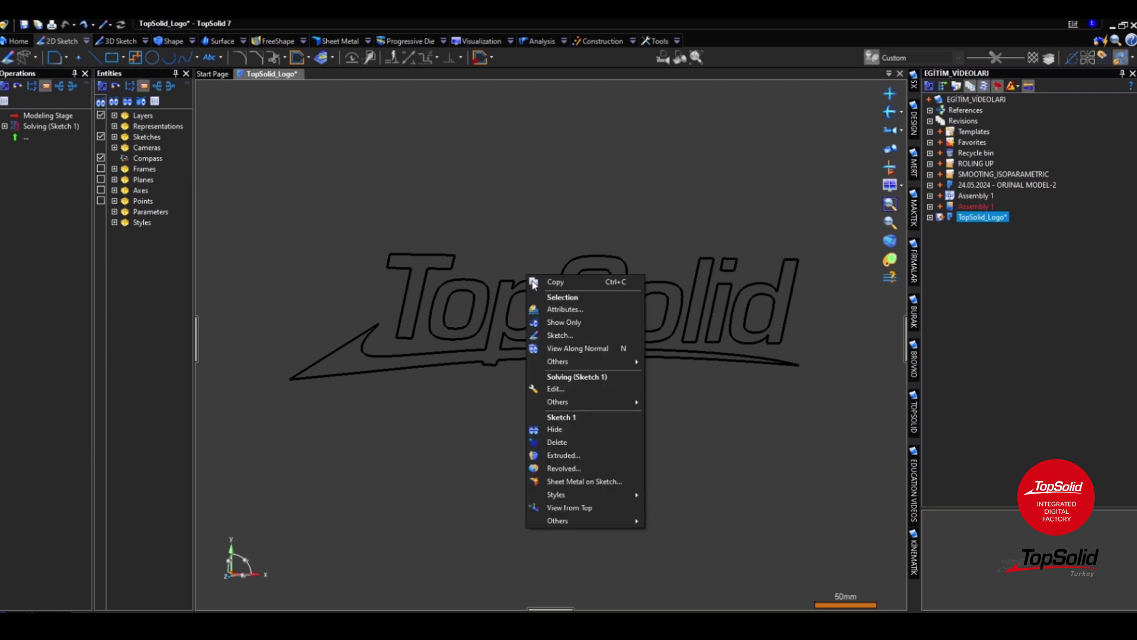
click(581, 336)
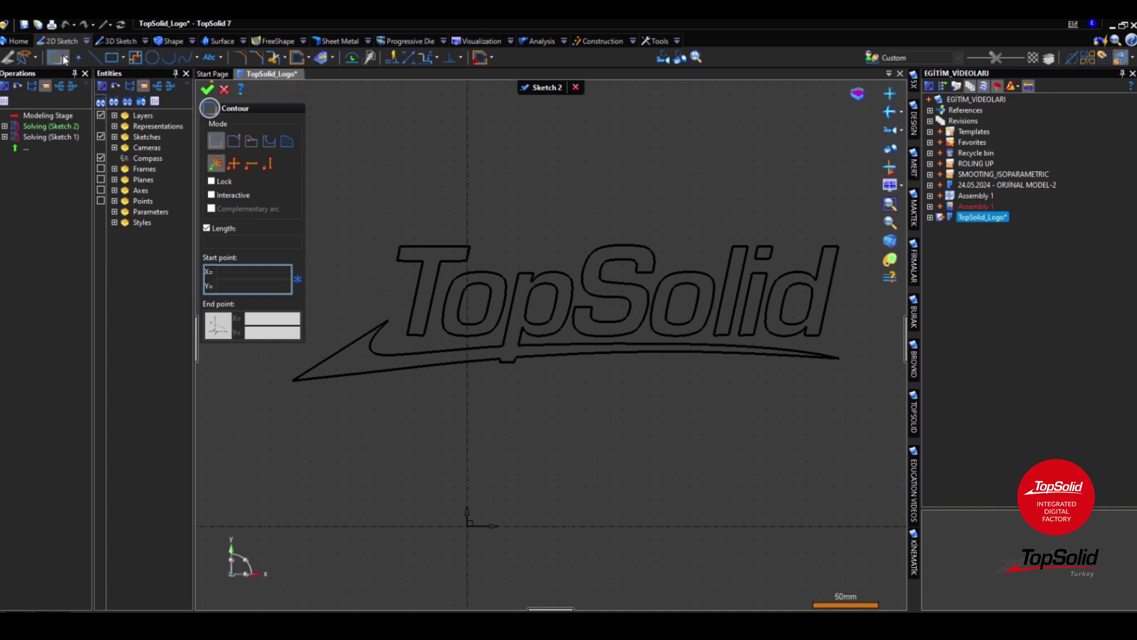
click(324, 59)
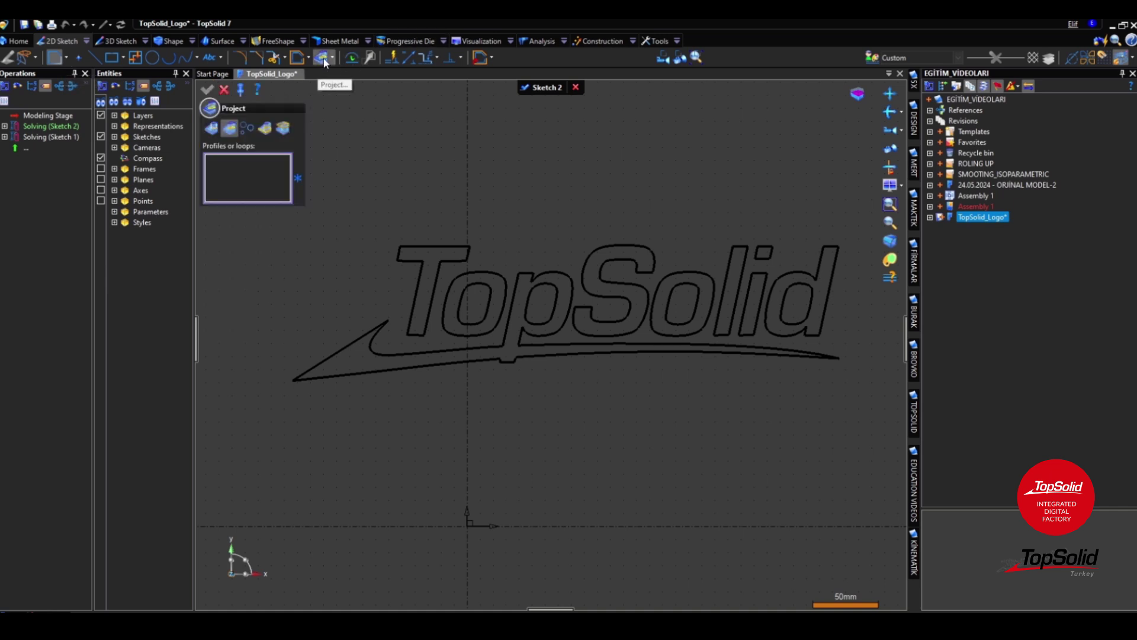
click(438, 245)
click(509, 285)
click(530, 281)
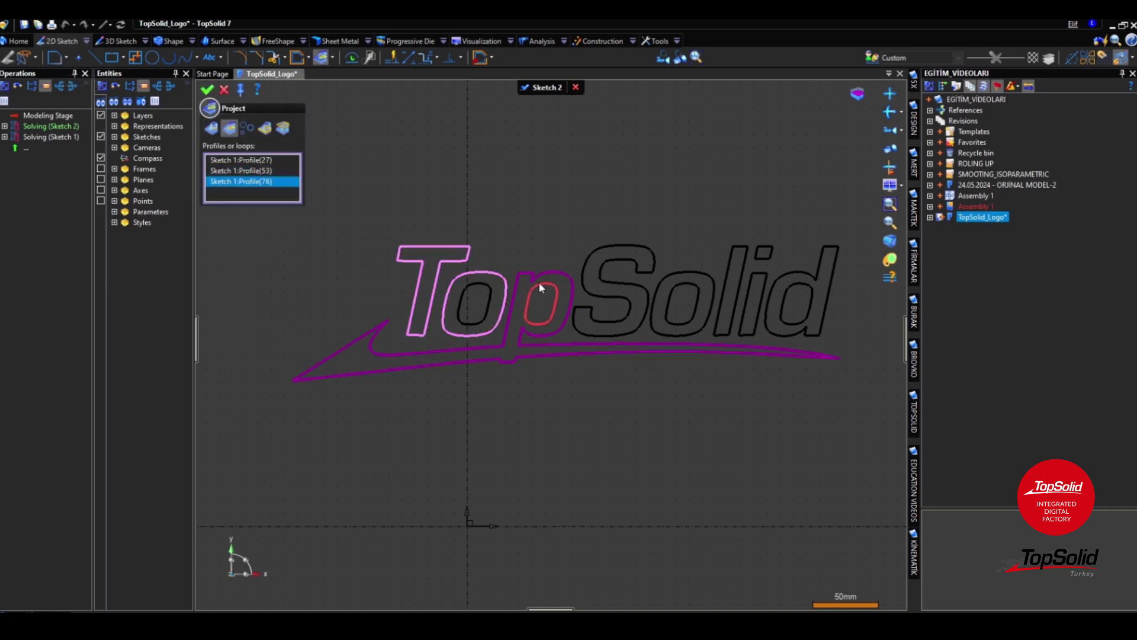
click(544, 290)
click(488, 292)
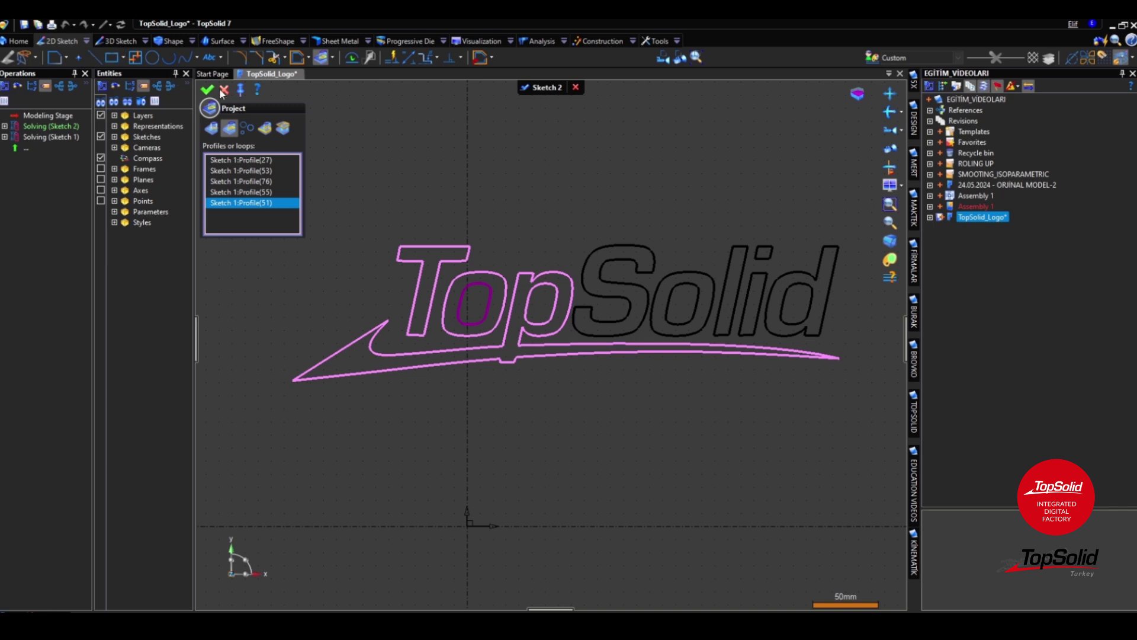
click(222, 89)
Trace the outer outlines of the letters T, o and p, including the connected swoosh, with the Contour Wizard.
click(67, 58)
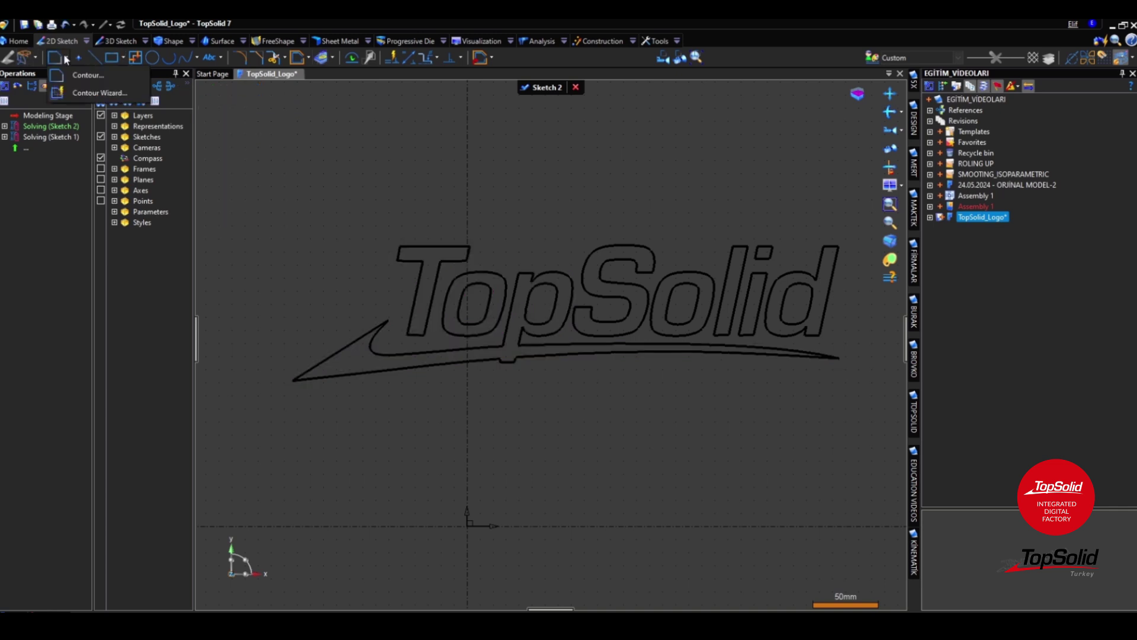
click(80, 76)
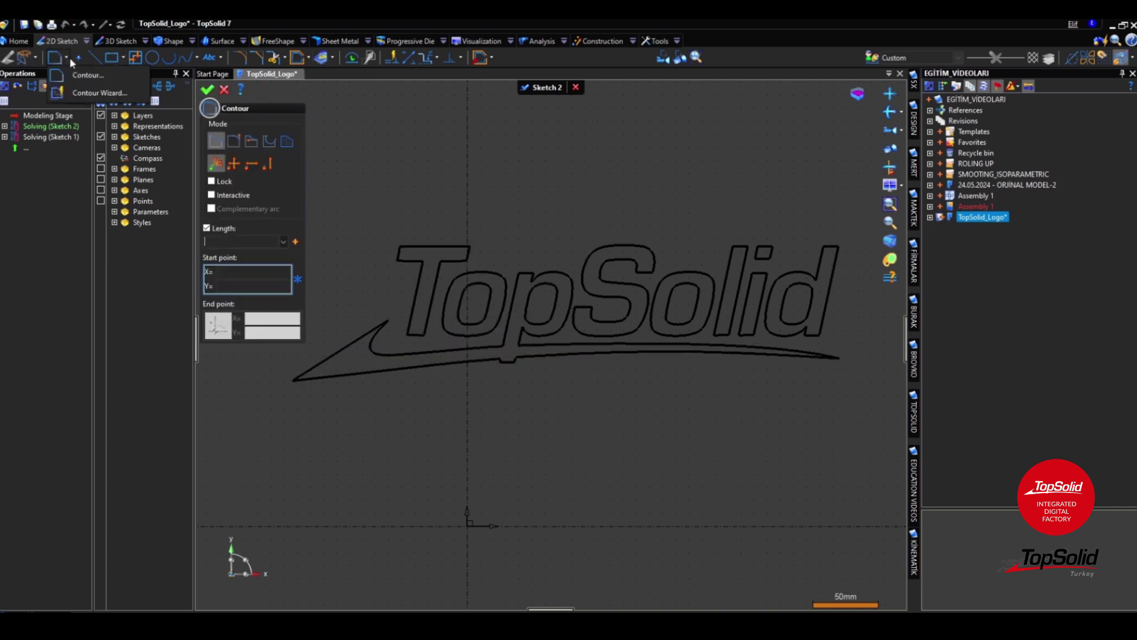
click(67, 57)
click(78, 94)
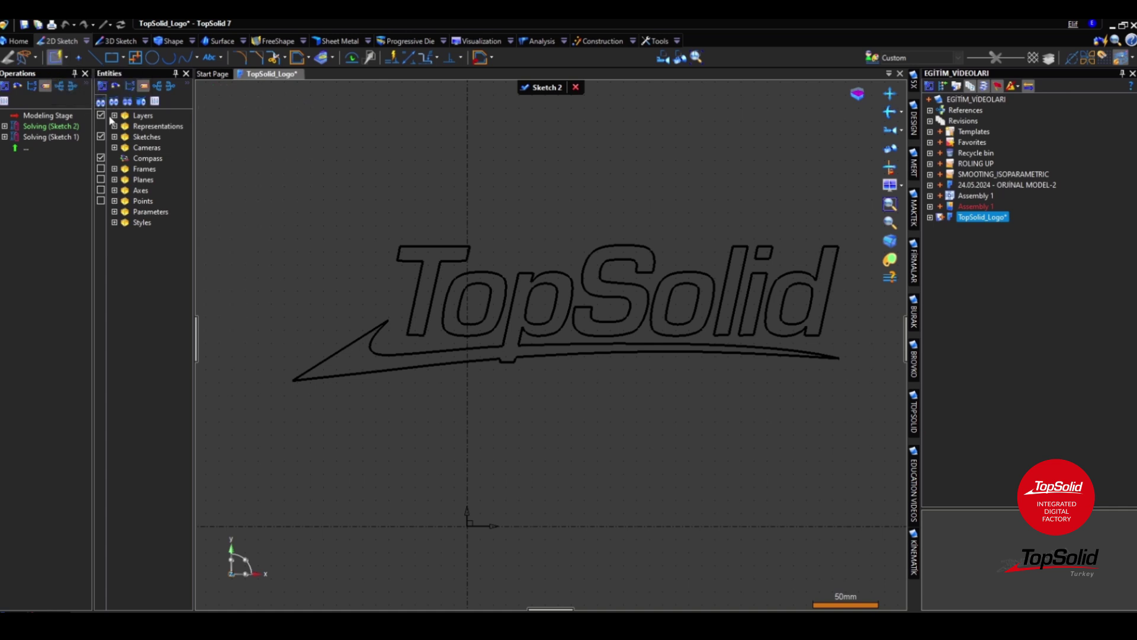
click(442, 253)
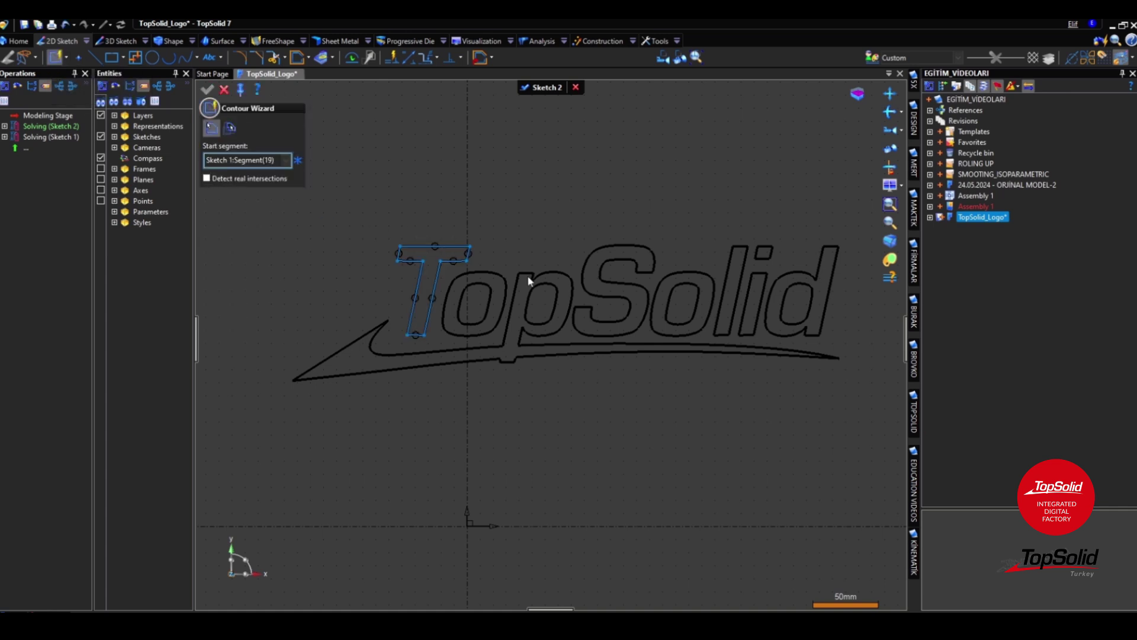
click(504, 276)
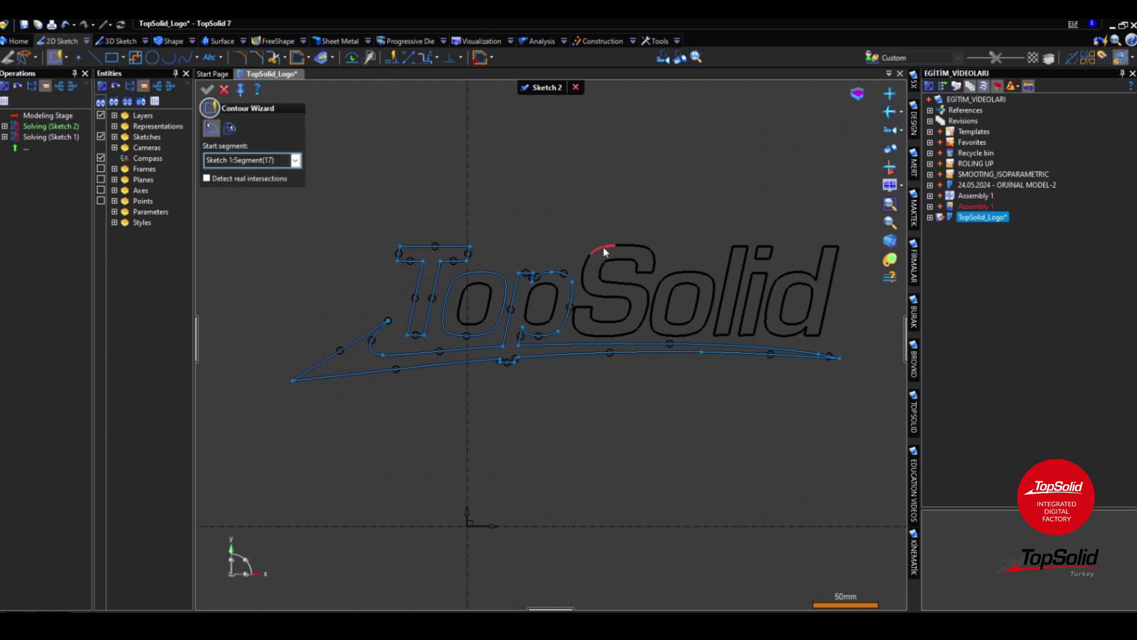
Trace the outer outlines of the letters S, o, l, i with its dot, and d with the Contour Wizard.
click(605, 252)
click(725, 255)
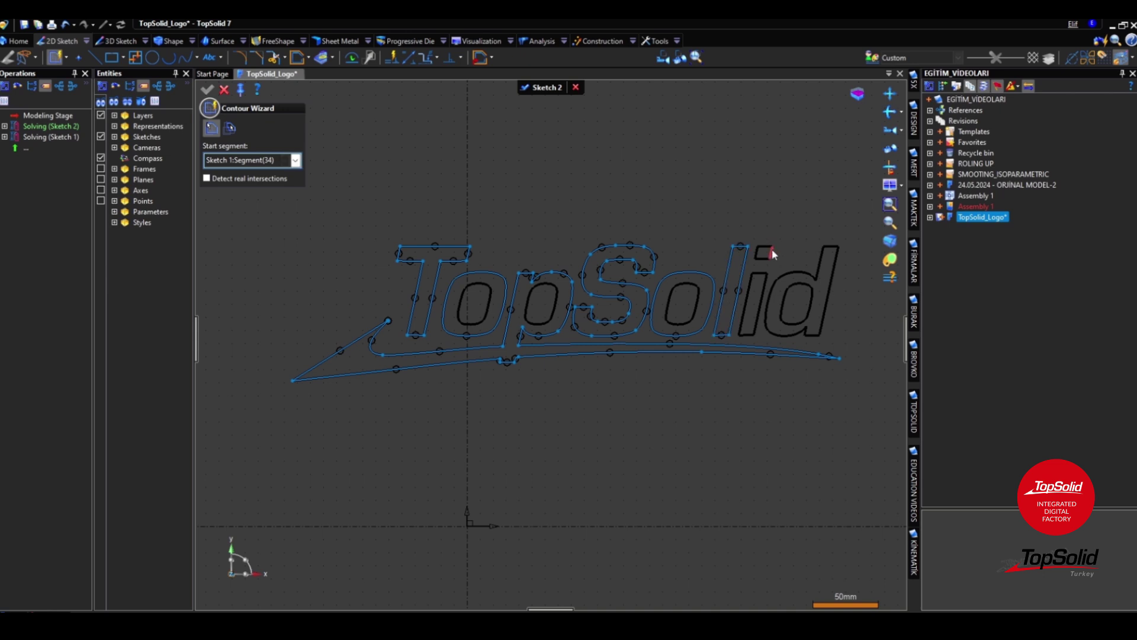
click(772, 254)
click(766, 279)
click(798, 271)
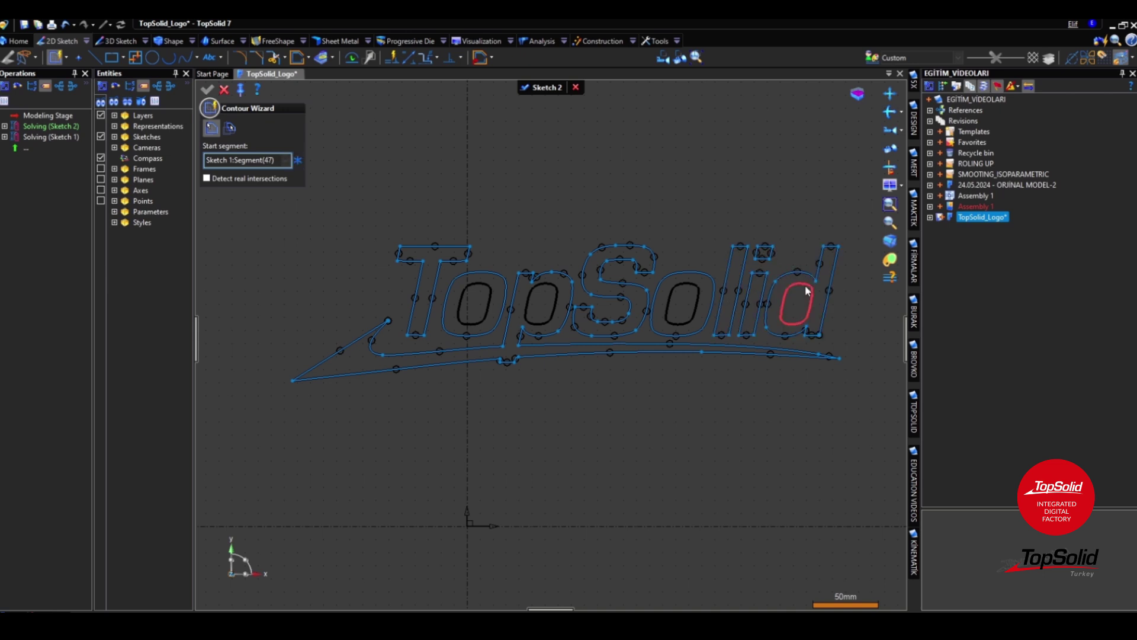
click(781, 283)
key(Escape)
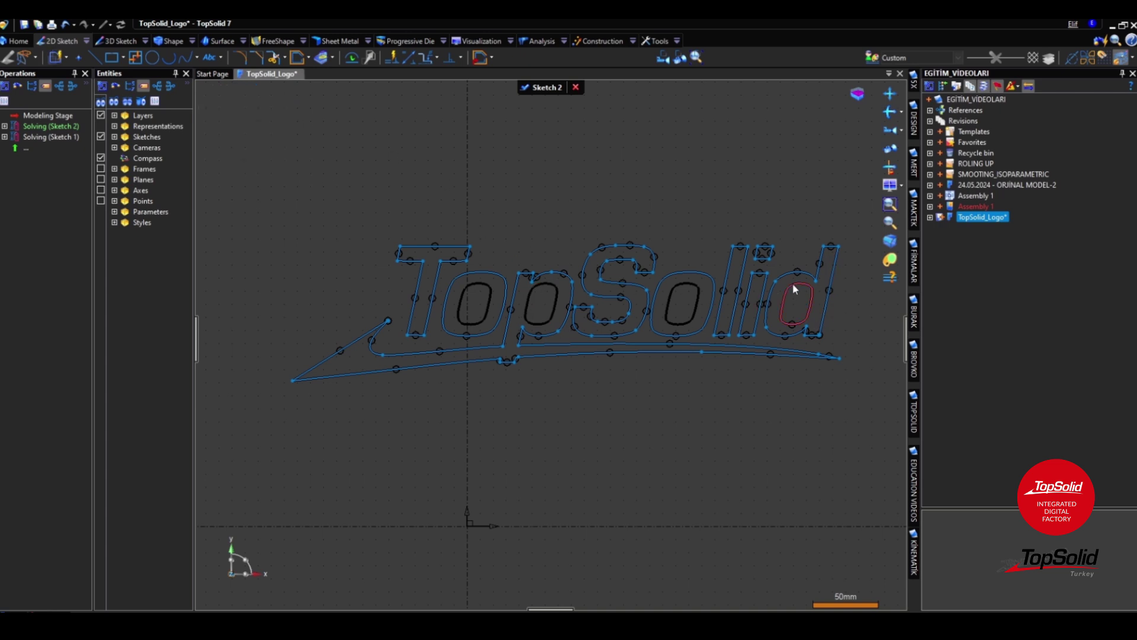
key(Delete)
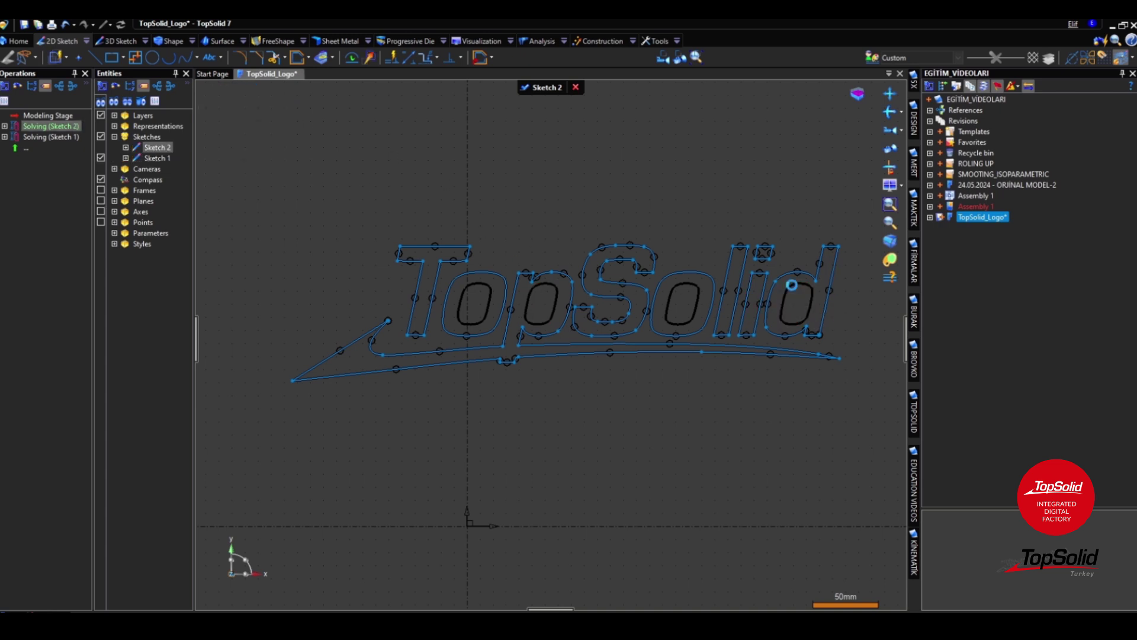
Finish the traced outline sketch and hide the imported Sketch 1.
middle_drag(628, 262, 615, 260)
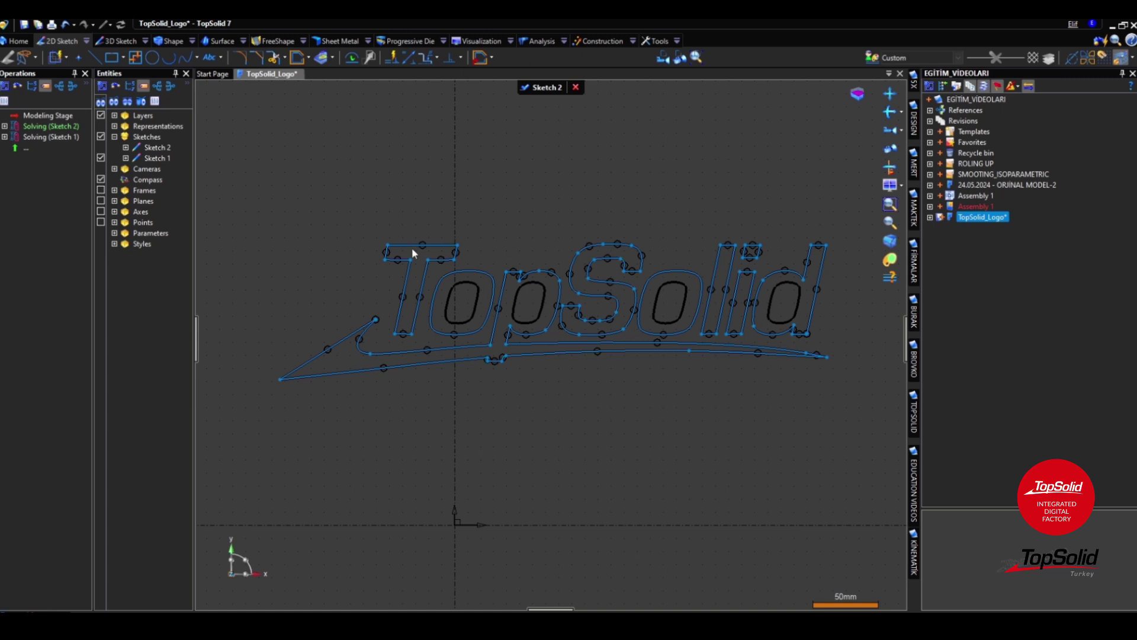
click(544, 87)
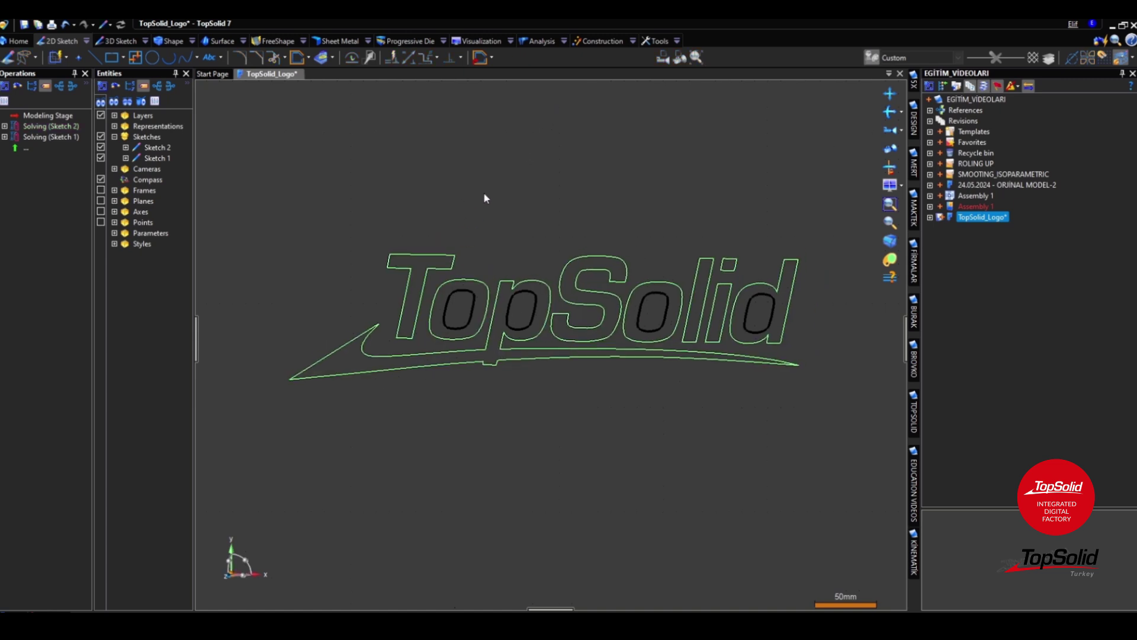
click(100, 157)
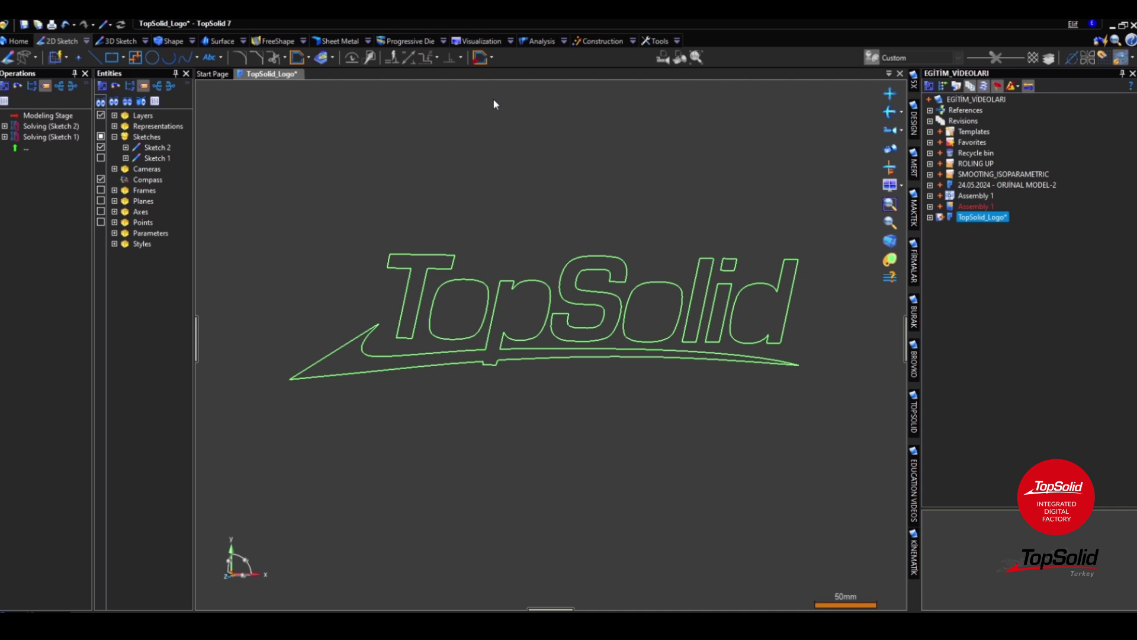
Start an Offset operation in a new sketch with Sketch 2 as its support plane.
click(491, 57)
click(491, 58)
click(131, 42)
click(50, 42)
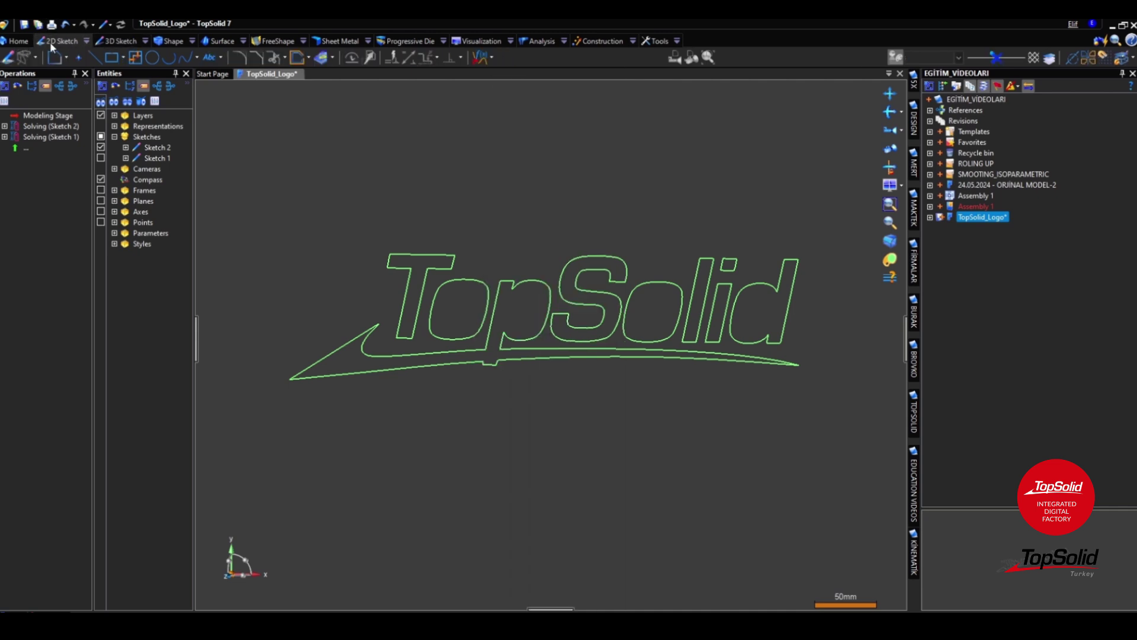
click(493, 57)
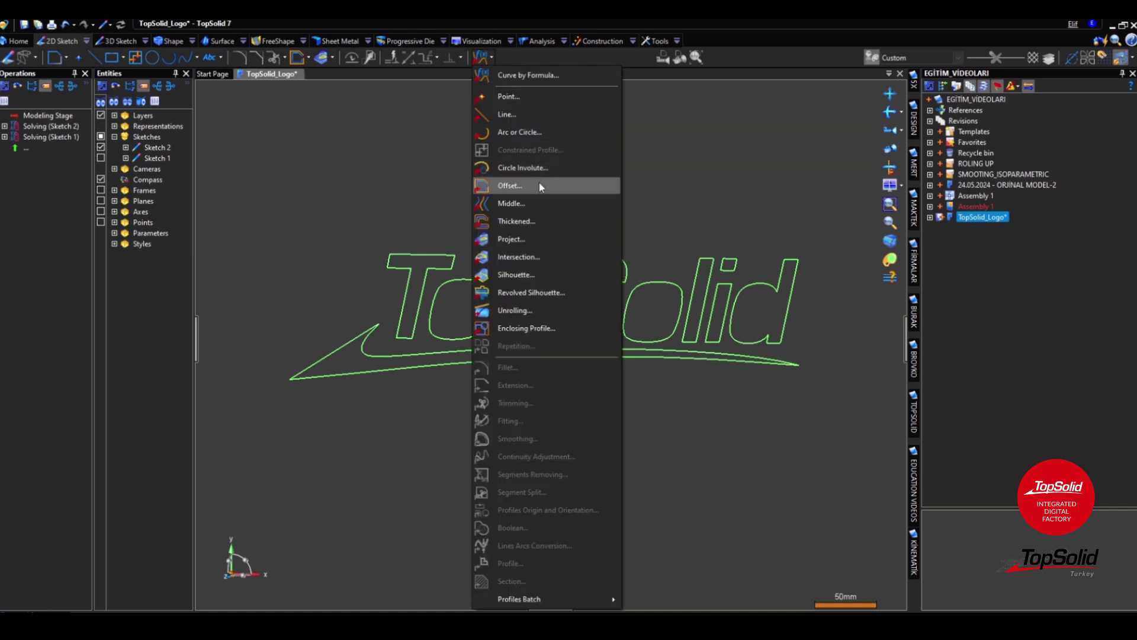
click(514, 186)
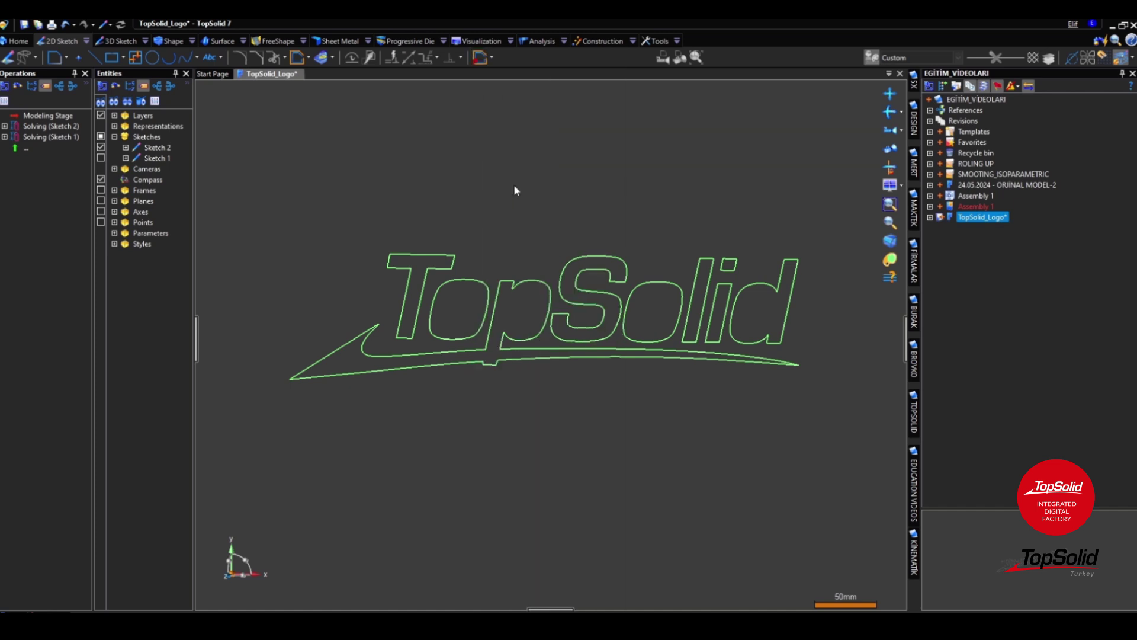
click(484, 320)
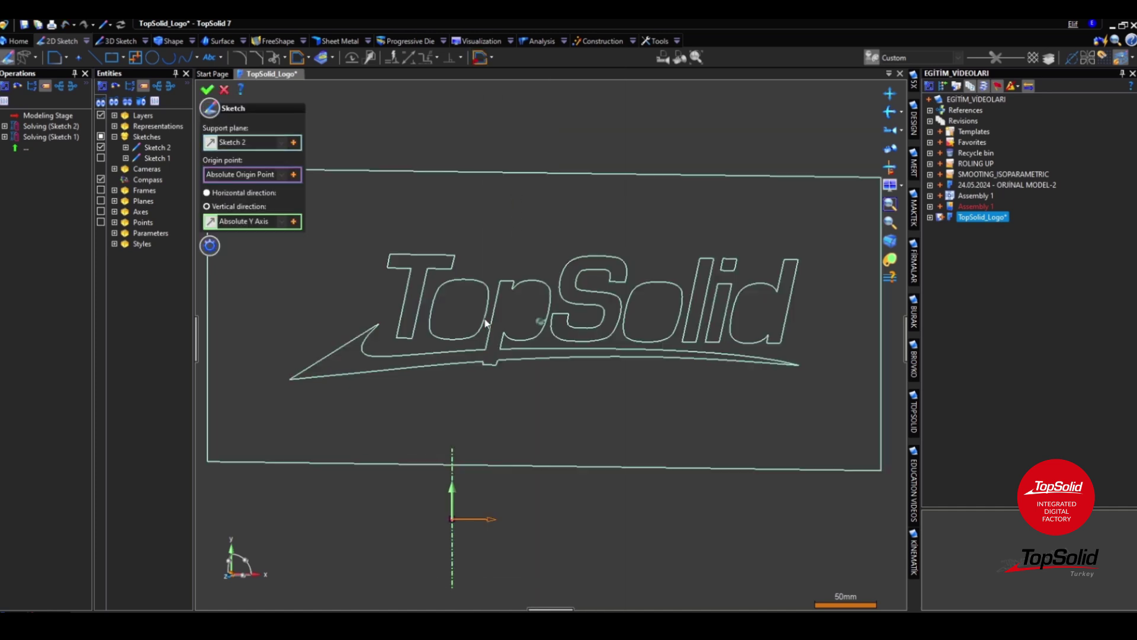
right_click(534, 264)
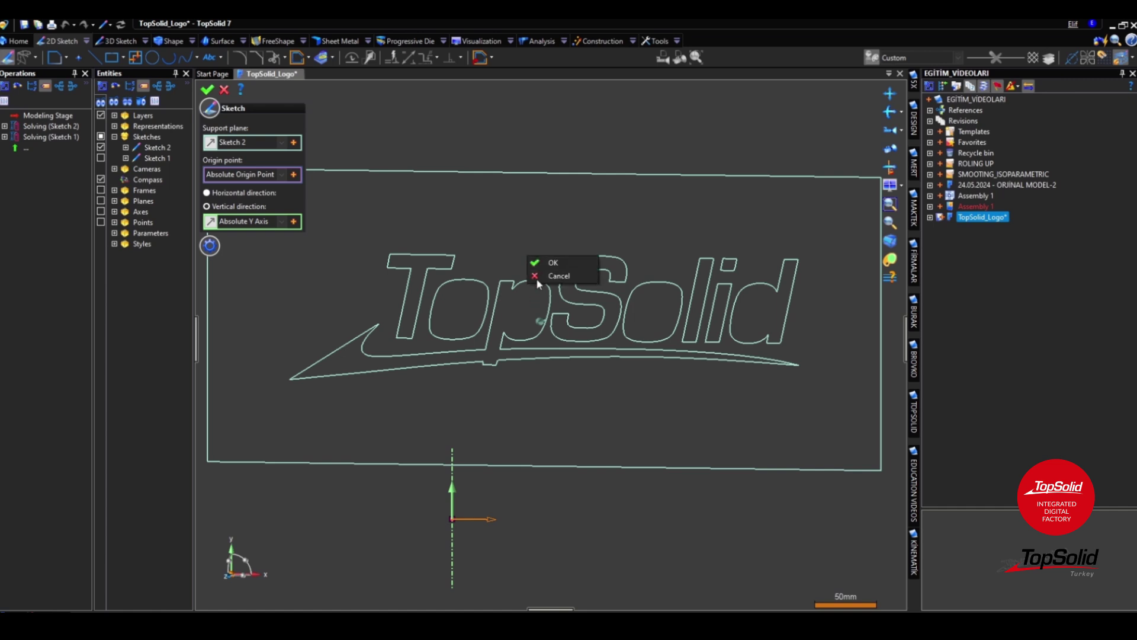
click(540, 263)
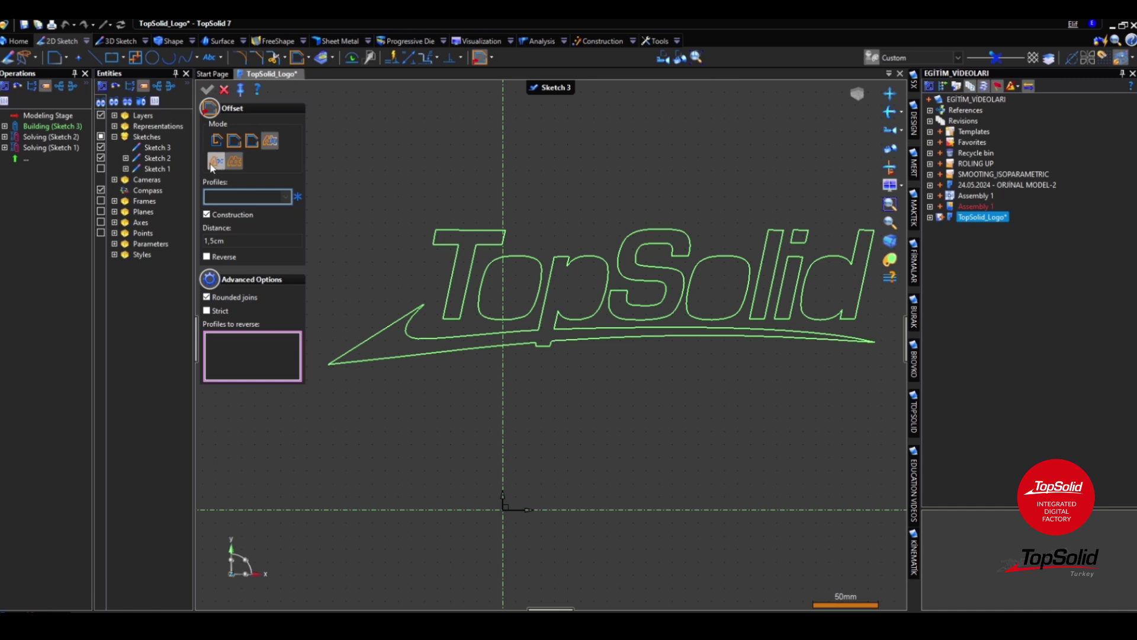
Try to build the offset by picking the T, p with swoosh, l and d profiles individually, and clear the selection.
click(256, 142)
click(271, 142)
mouse_move(429, 305)
middle_down()
mouse_move(406, 302)
mouse_move(421, 300)
middle_up()
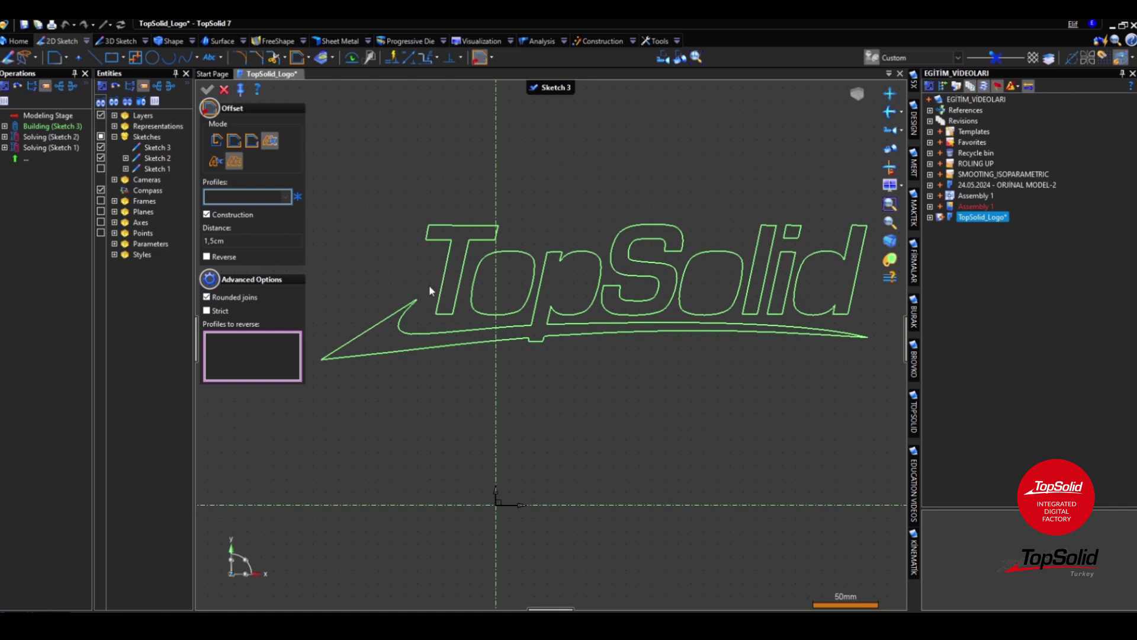
click(216, 161)
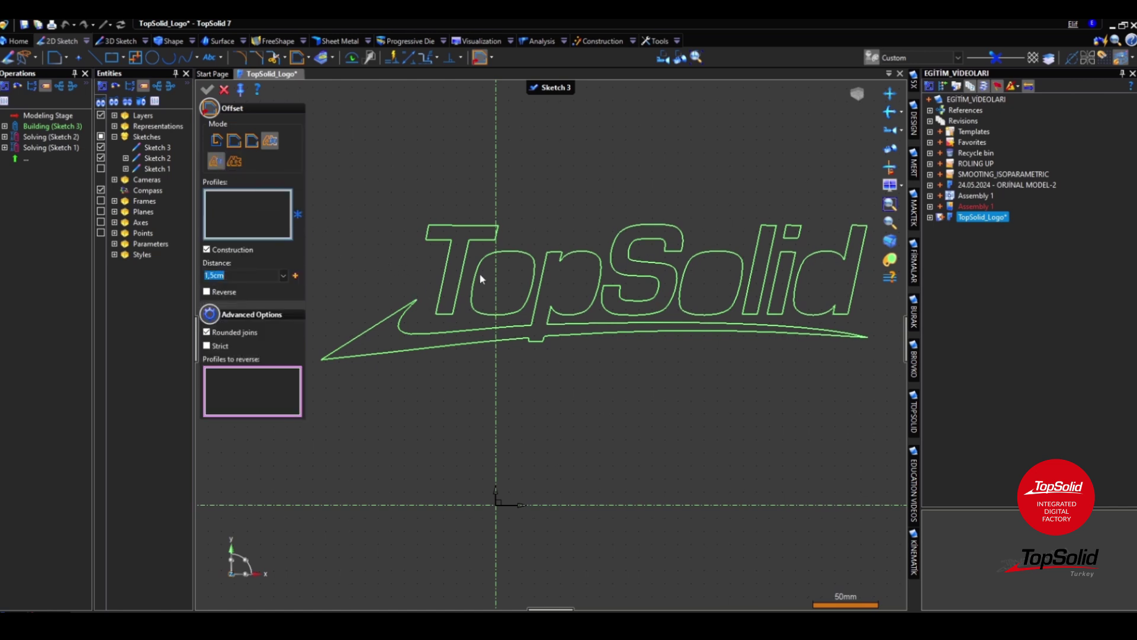
click(447, 242)
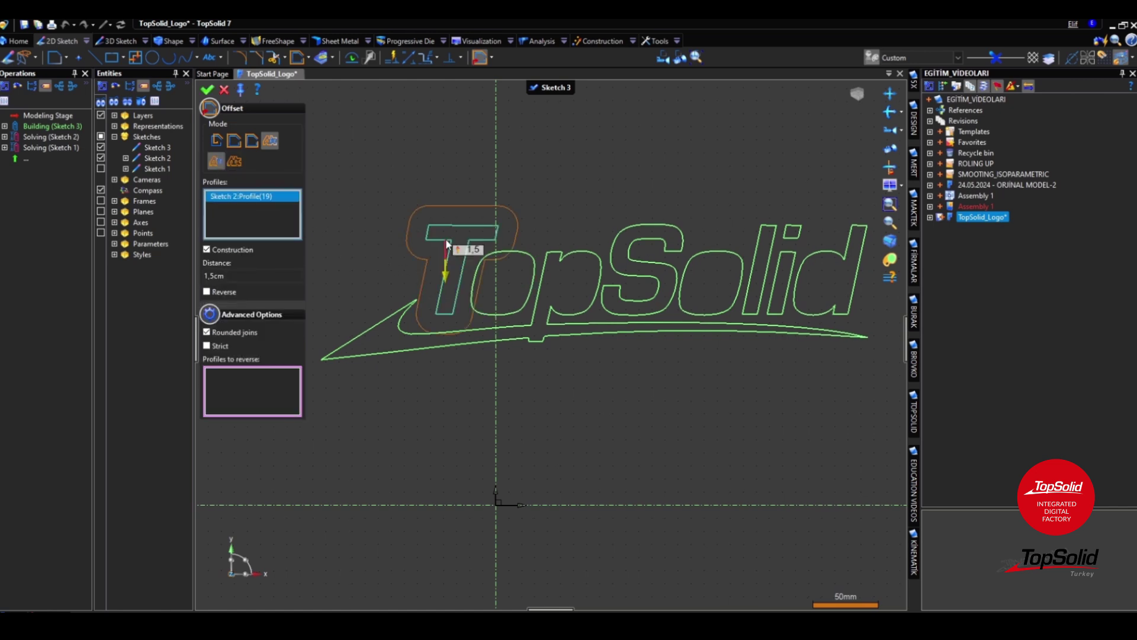
click(595, 260)
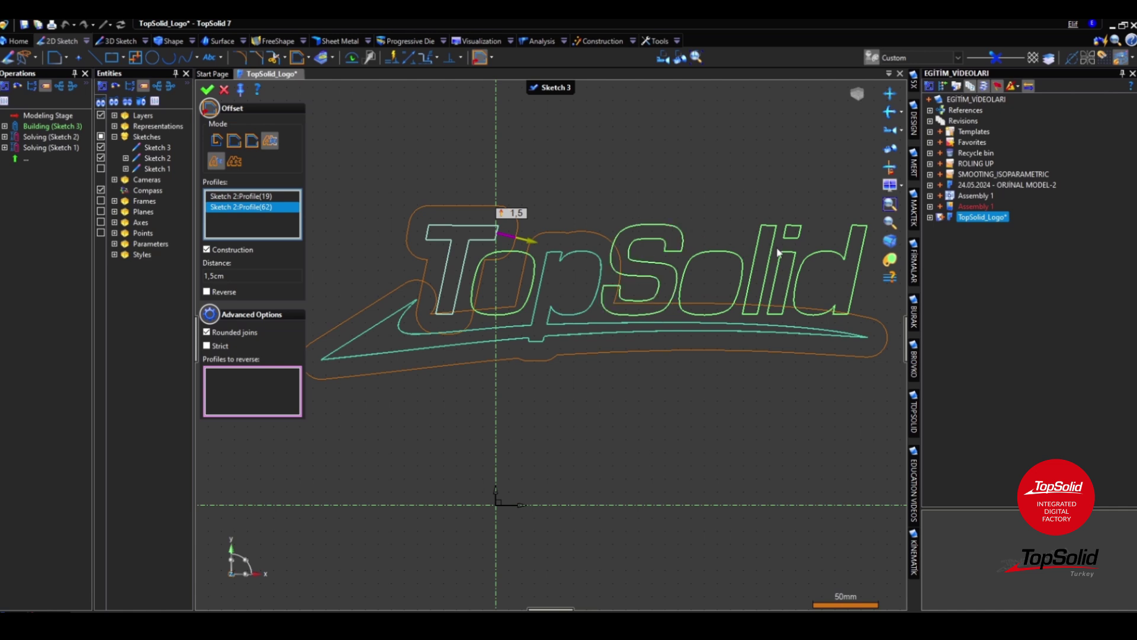
click(759, 250)
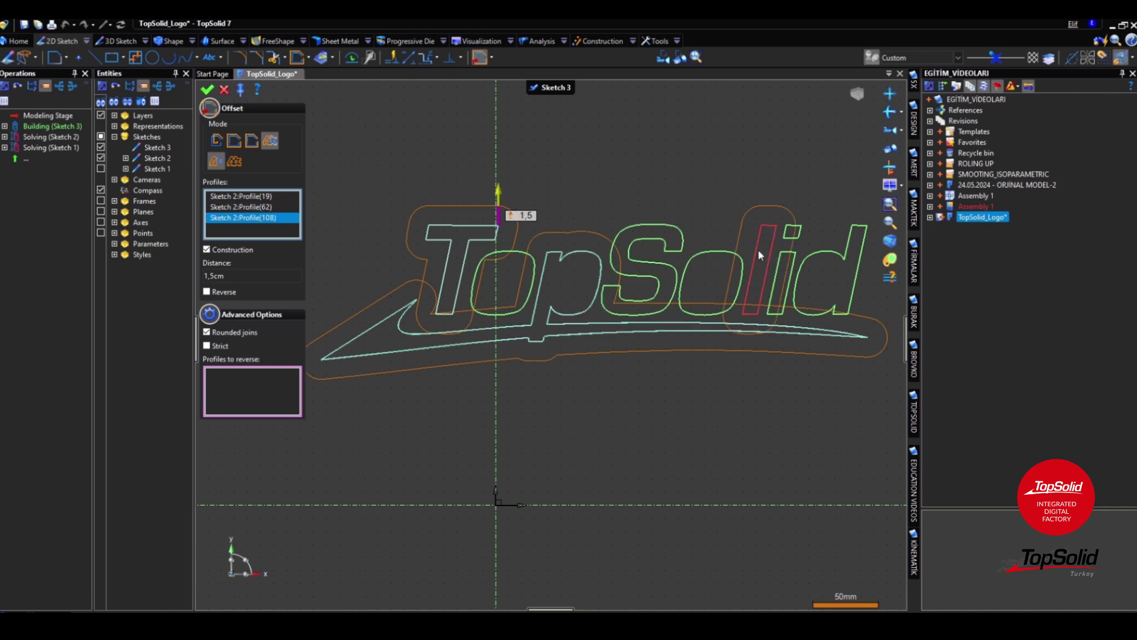
click(823, 250)
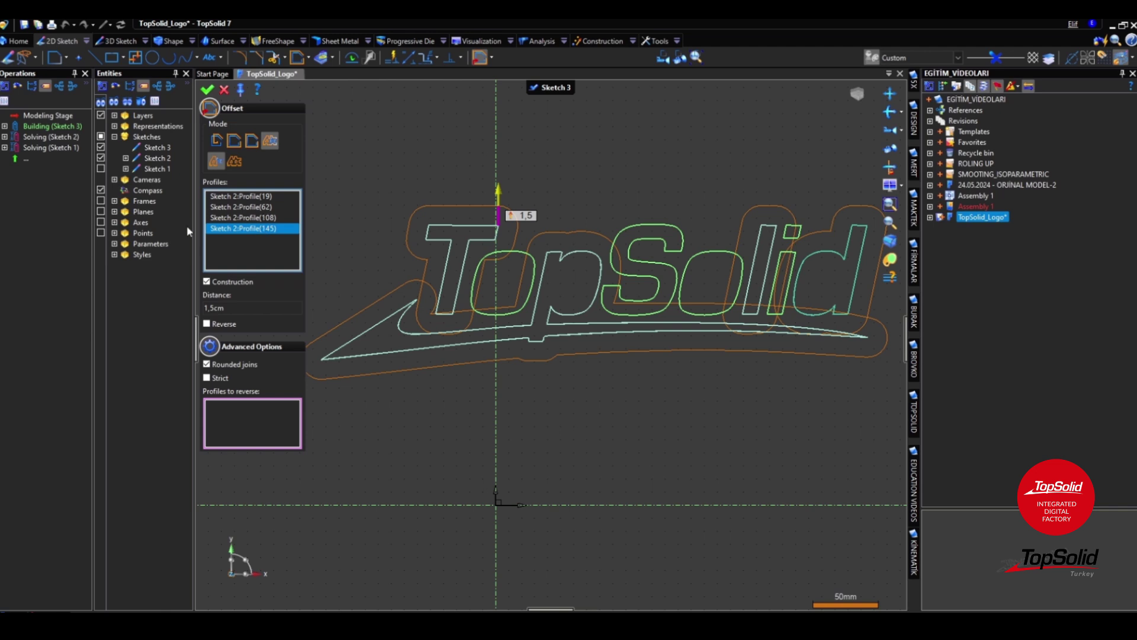
right_click(263, 228)
click(286, 244)
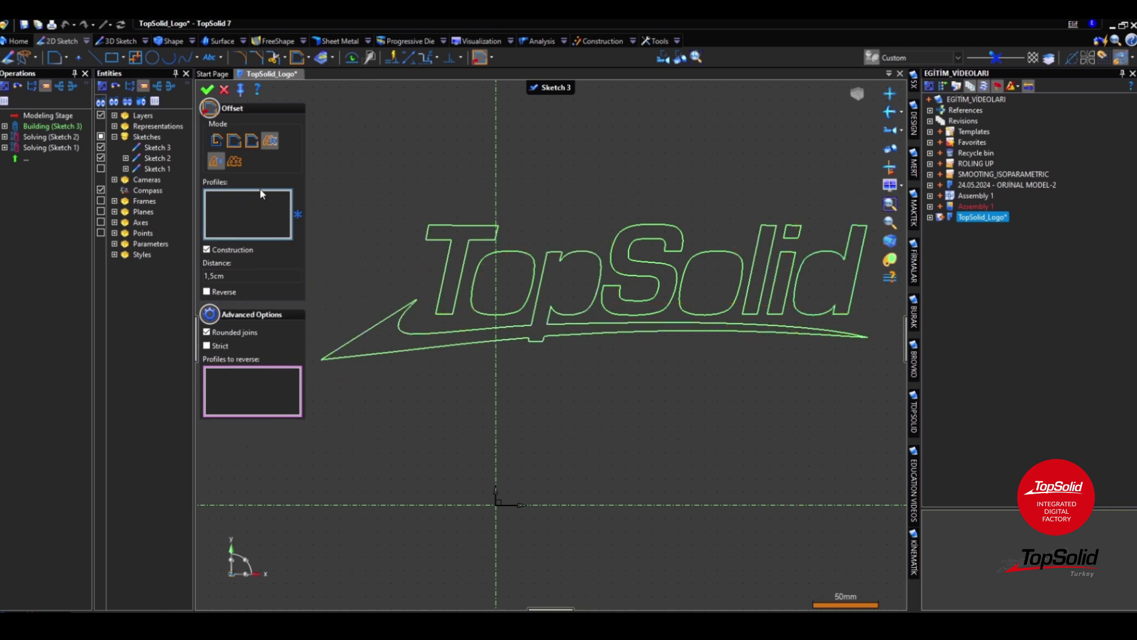
Offset all profiles of Sketch 2 by 1.5 cm, using the mode that takes a provided list of closed profiles.
click(236, 161)
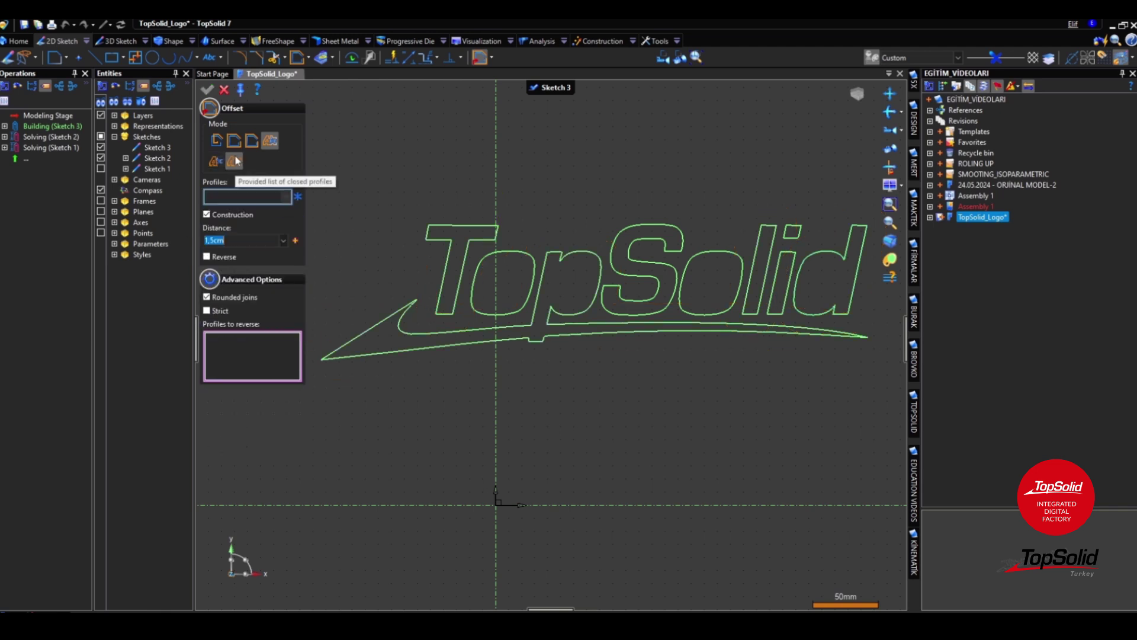
click(451, 227)
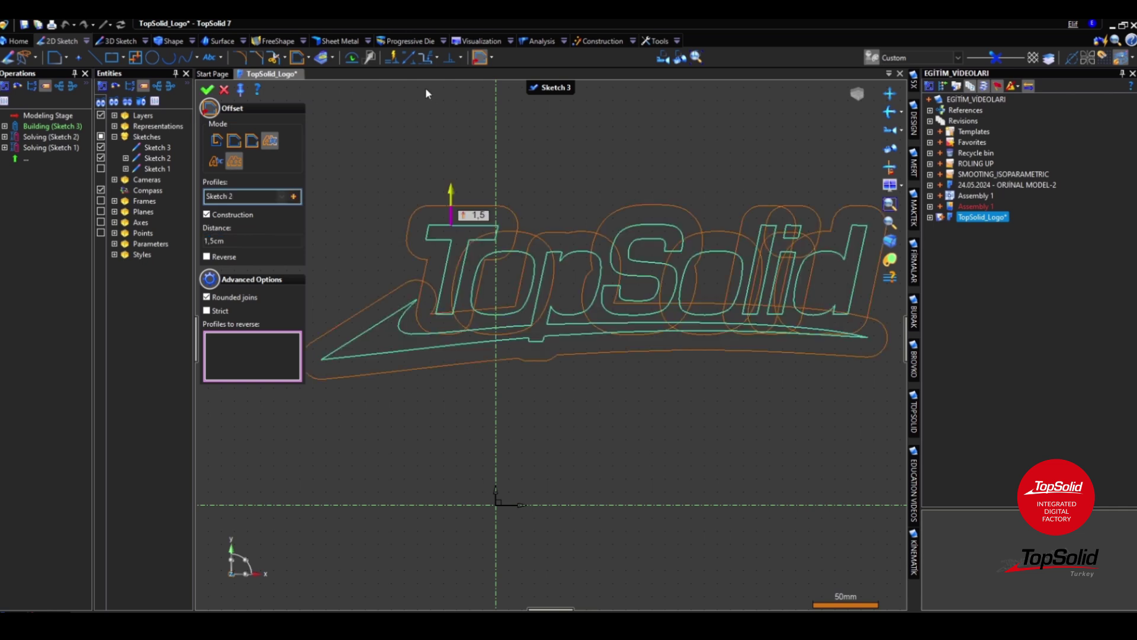
middle_drag(424, 218, 409, 224)
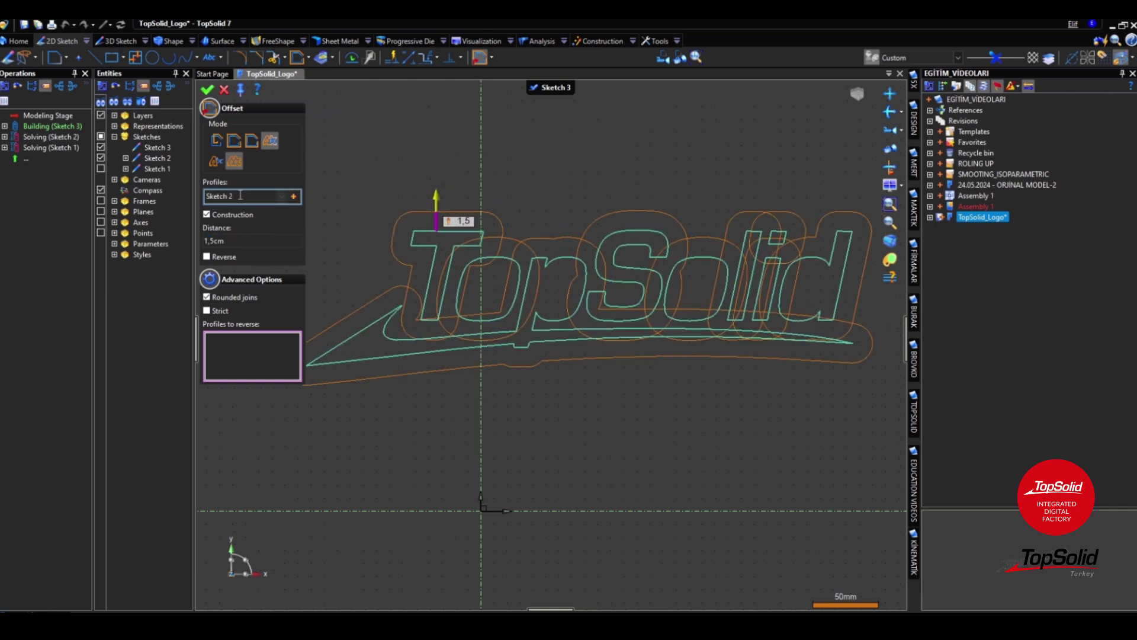
middle_drag(450, 279, 464, 272)
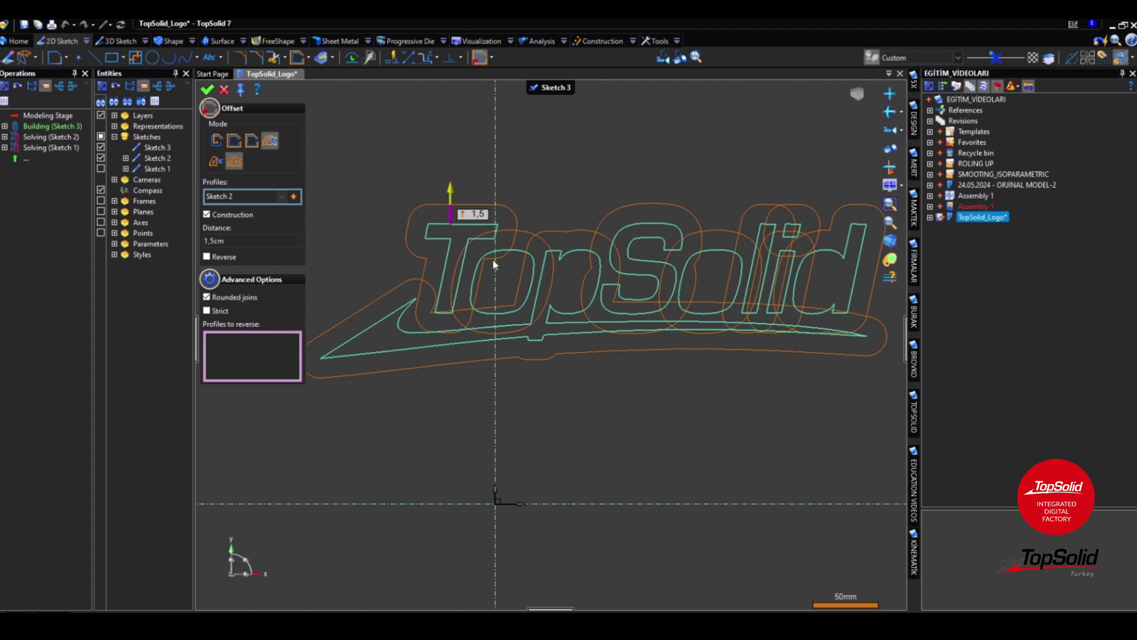
middle_drag(696, 249, 672, 247)
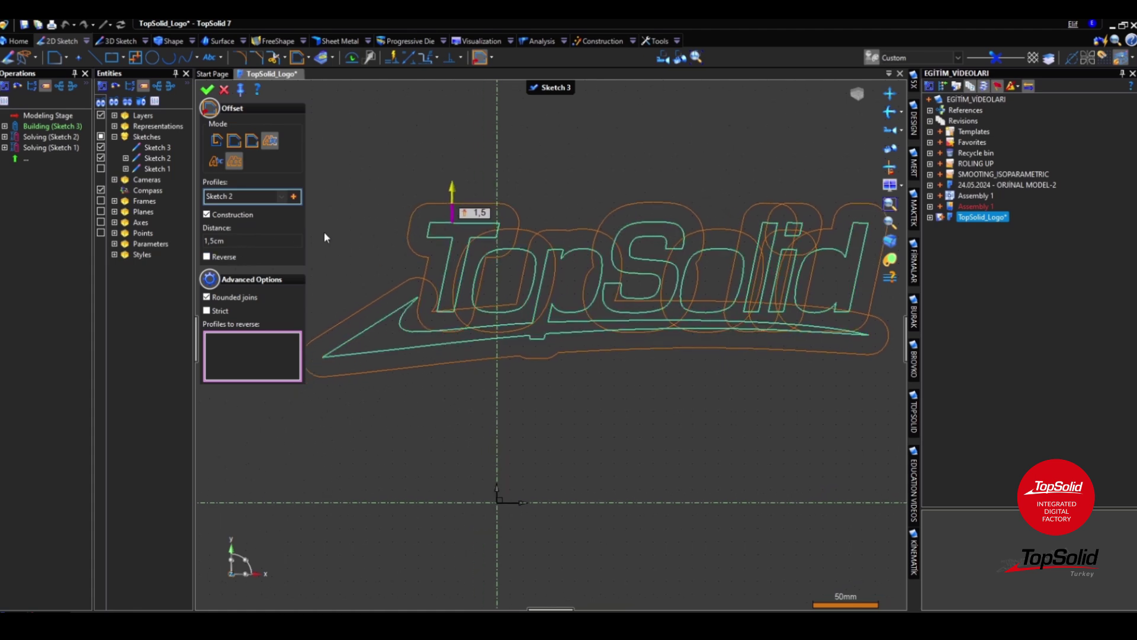
Try reversing the whole offset and the two letter o profiles separately, and clear the list of profiles to reverse.
click(224, 256)
click(225, 258)
click(207, 257)
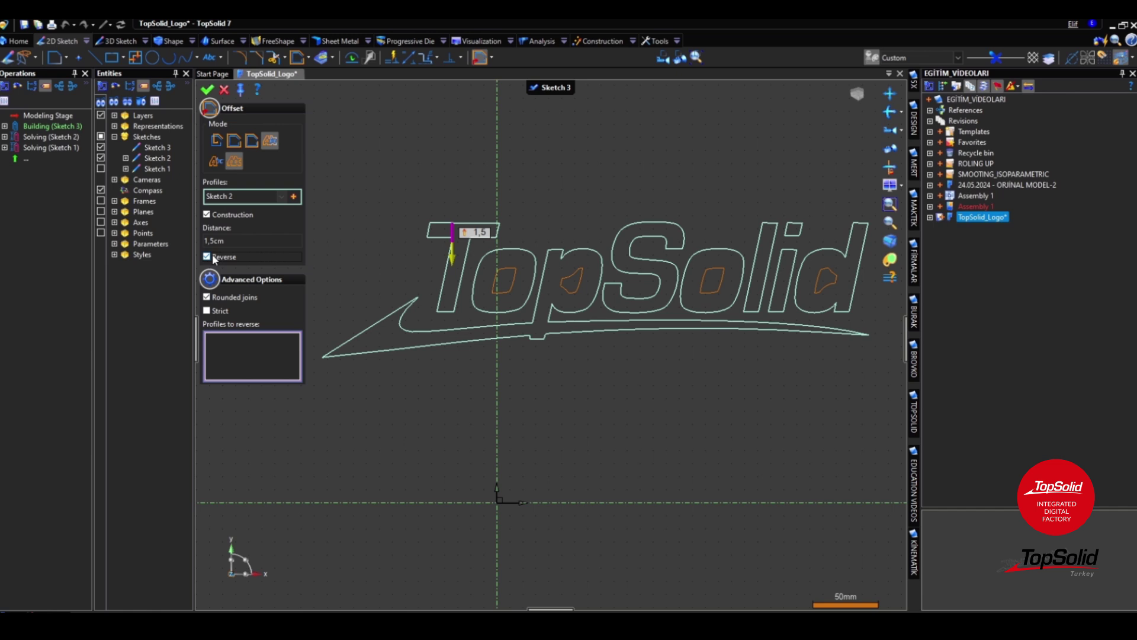
click(213, 259)
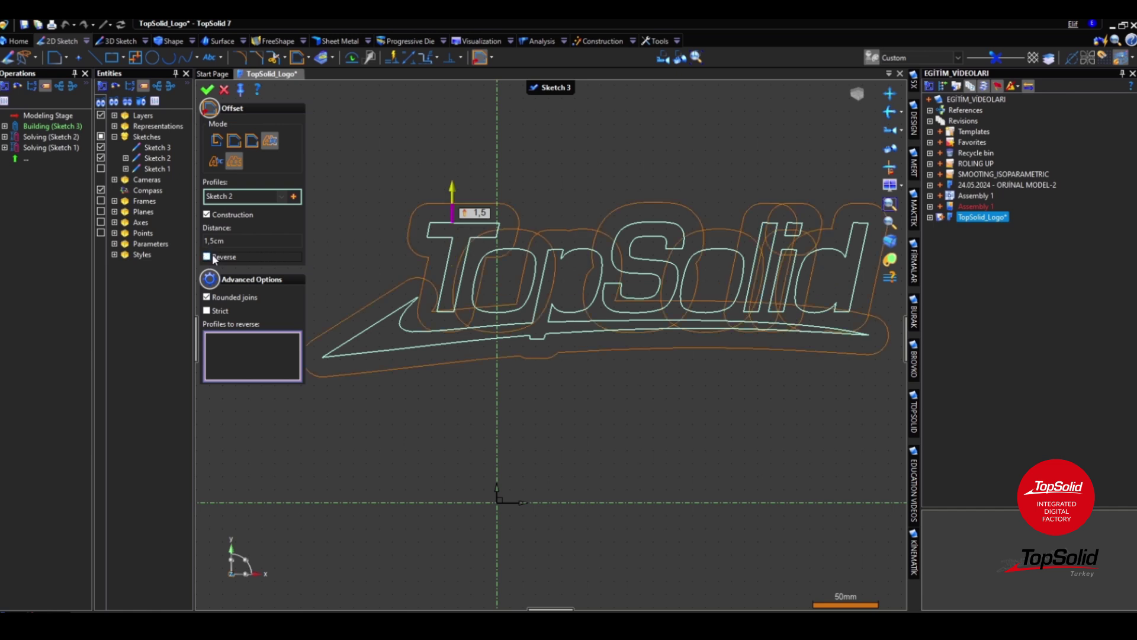
click(522, 247)
click(716, 248)
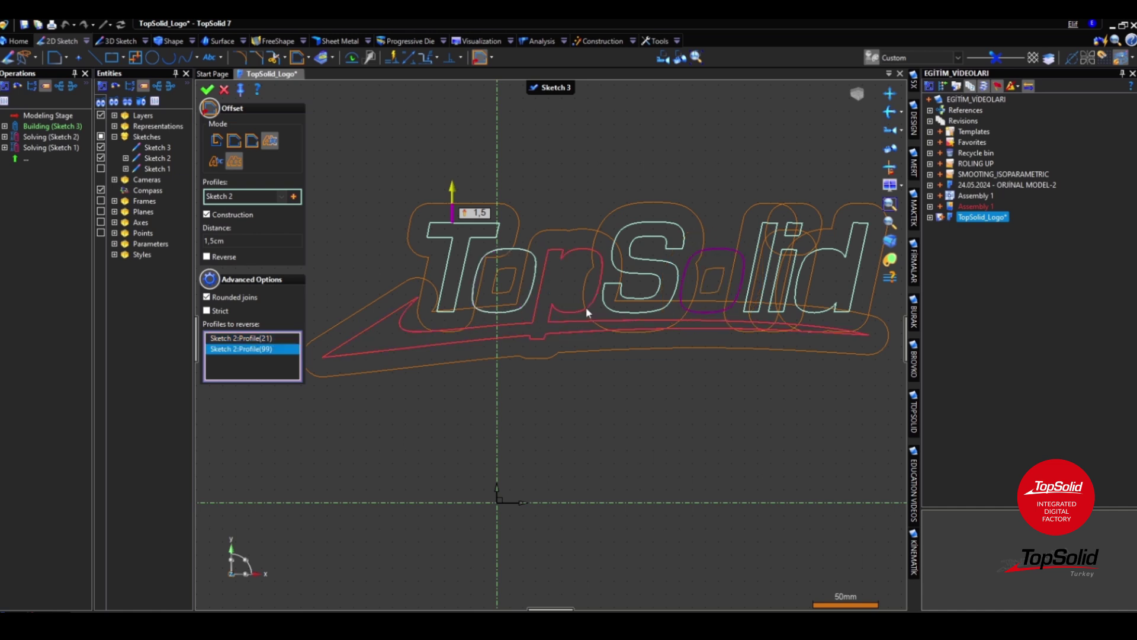
right_click(241, 341)
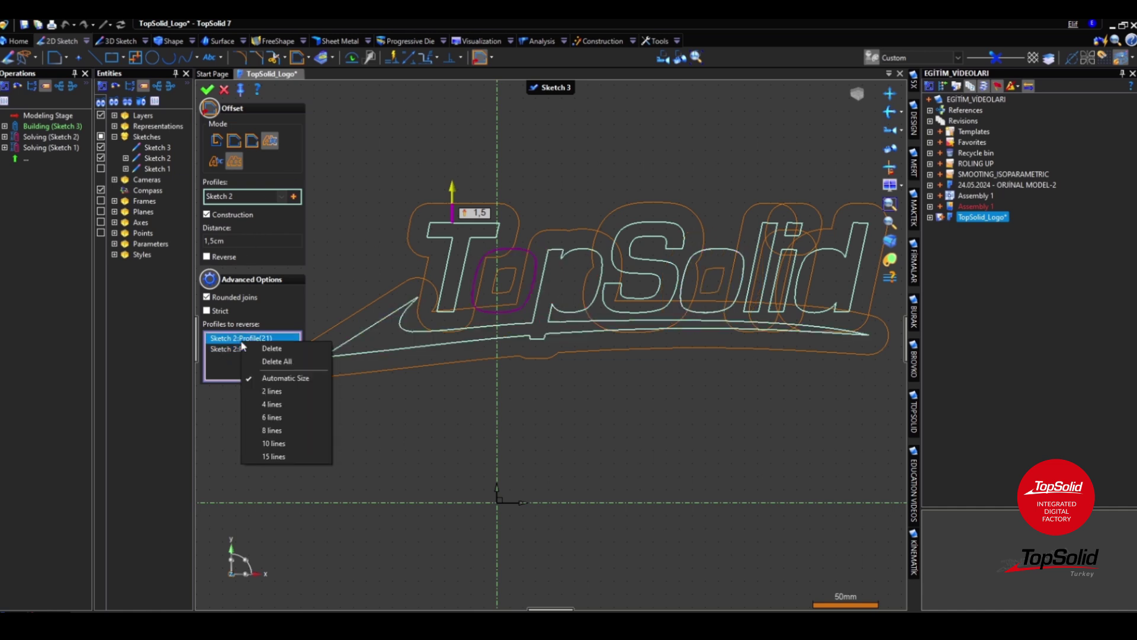
click(263, 357)
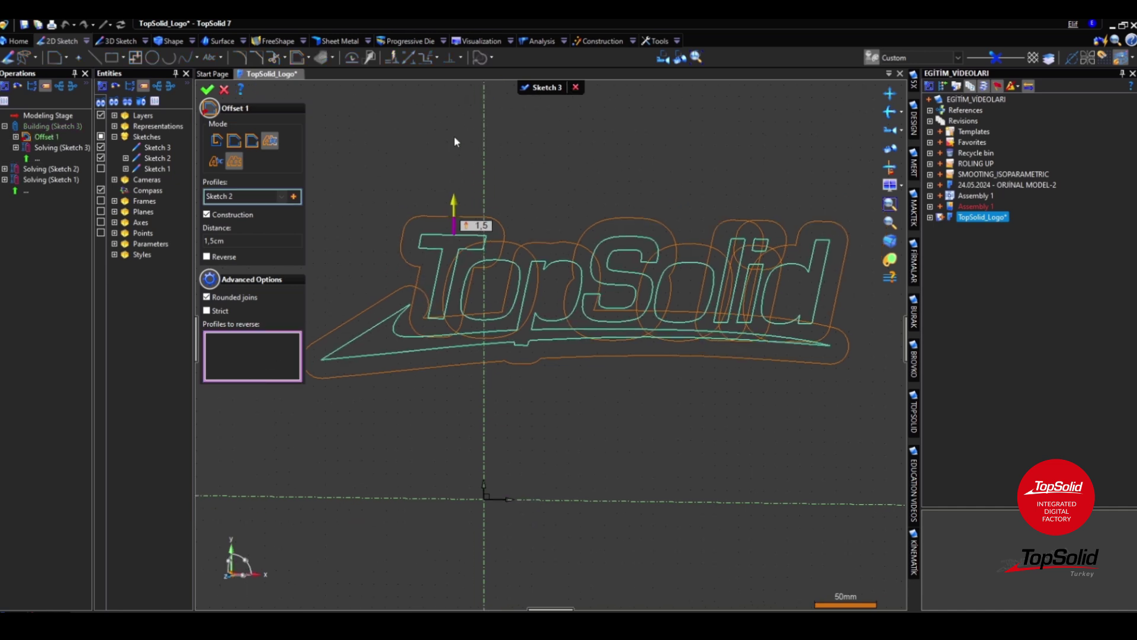
Accept the logo offset and reopen Sketch 3 for editing.
middle_drag(489, 163, 500, 161)
click(207, 89)
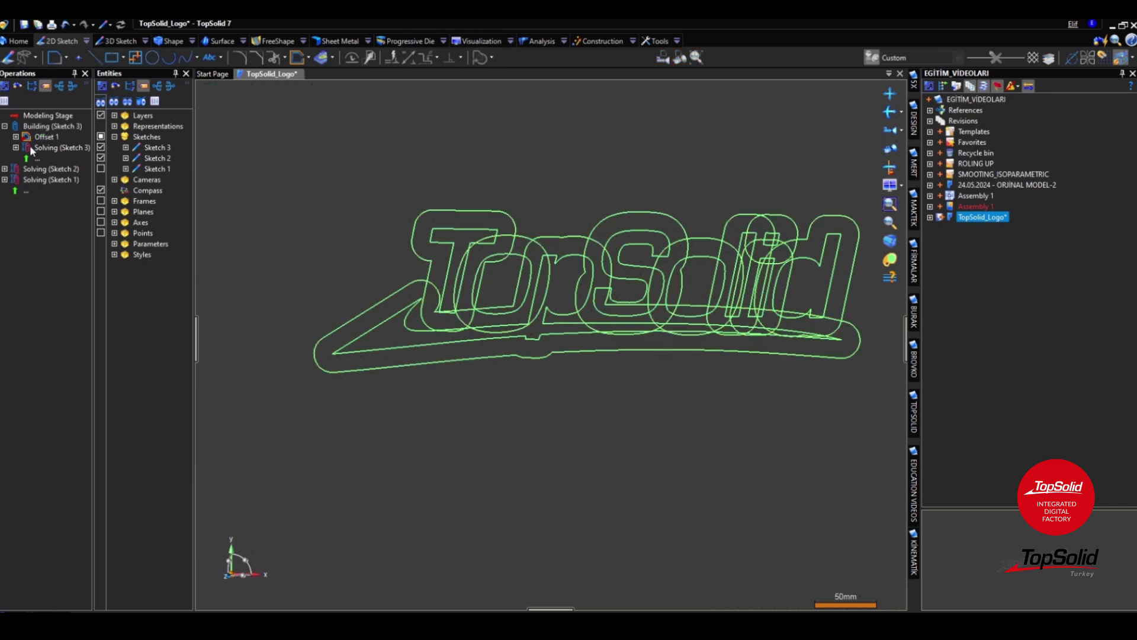
right_click(483, 216)
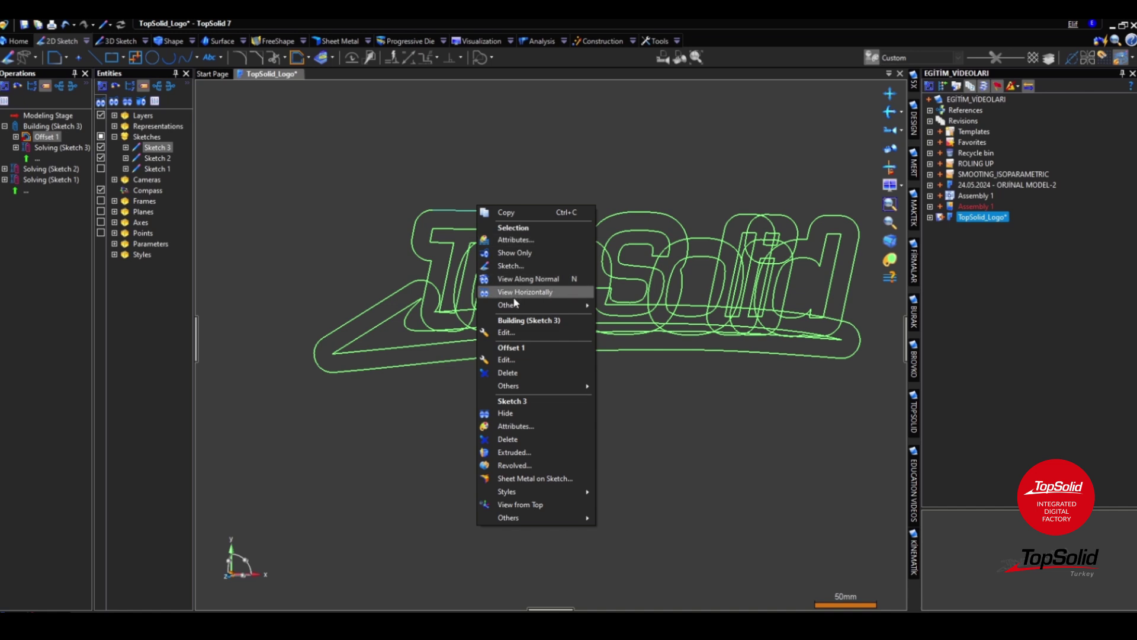
click(511, 334)
scroll(519, 325, down, 2)
scroll(535, 315, up, 1)
middle_drag(536, 315, 537, 274)
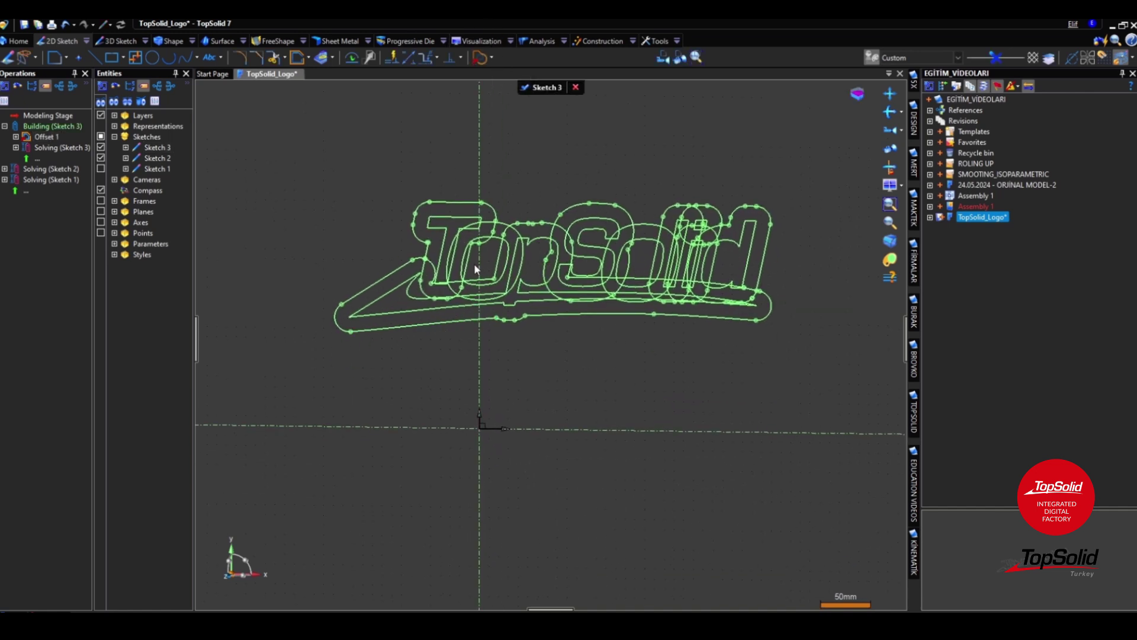
scroll(456, 273, up, 4)
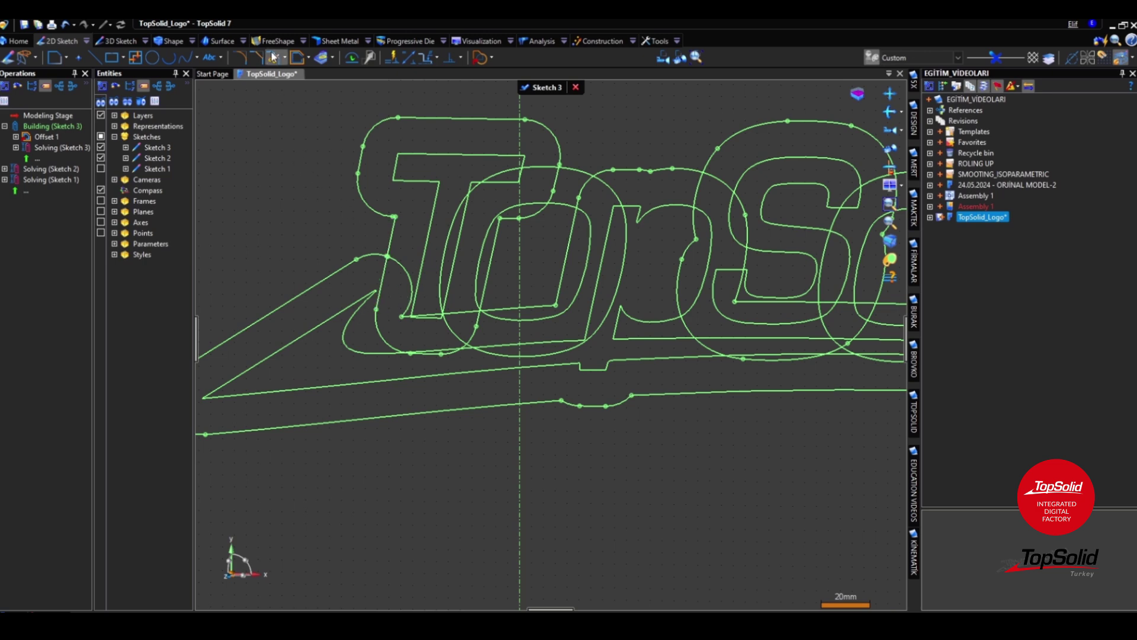
Start a Boolean union modifying the T offset profile, with the p-and-swoosh and first o offsets as tool sections.
click(492, 58)
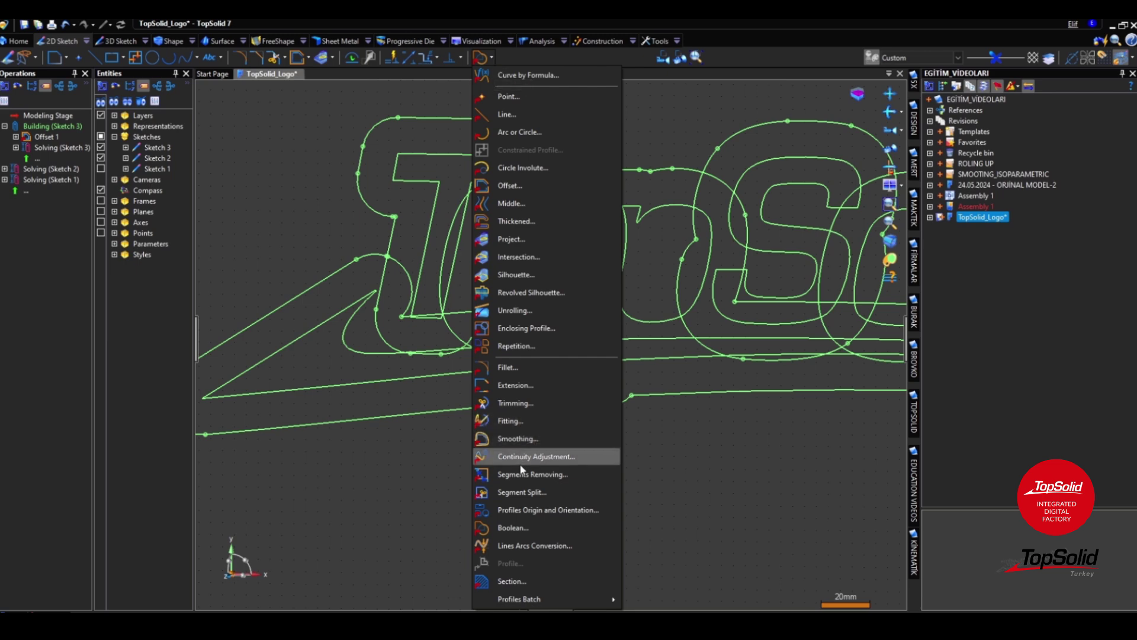
click(513, 527)
middle_drag(338, 257, 370, 273)
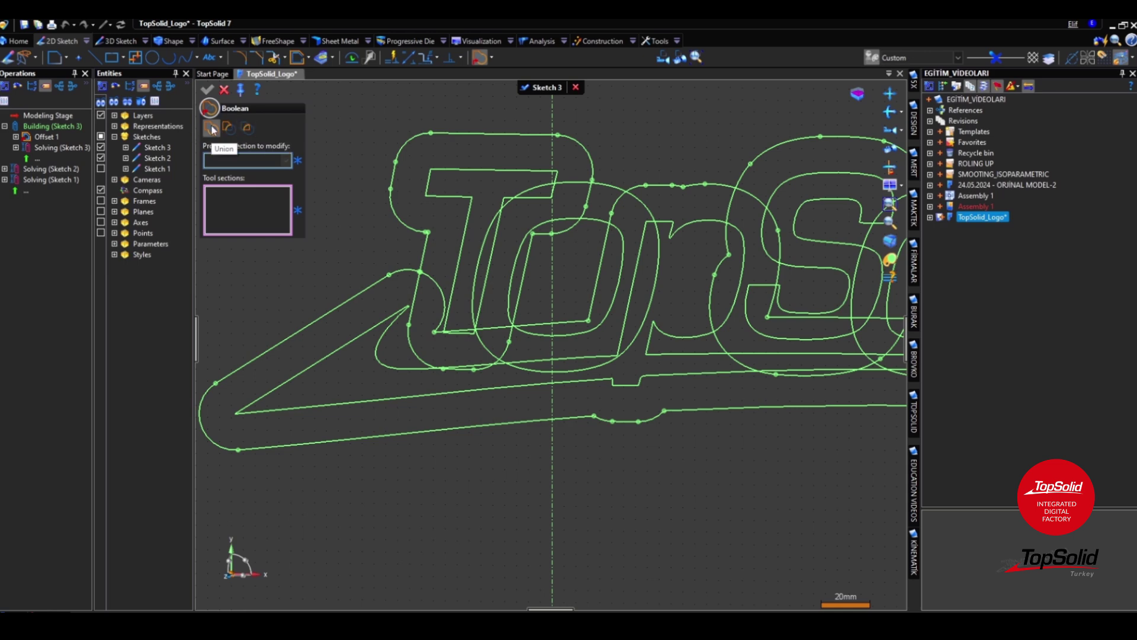
click(407, 229)
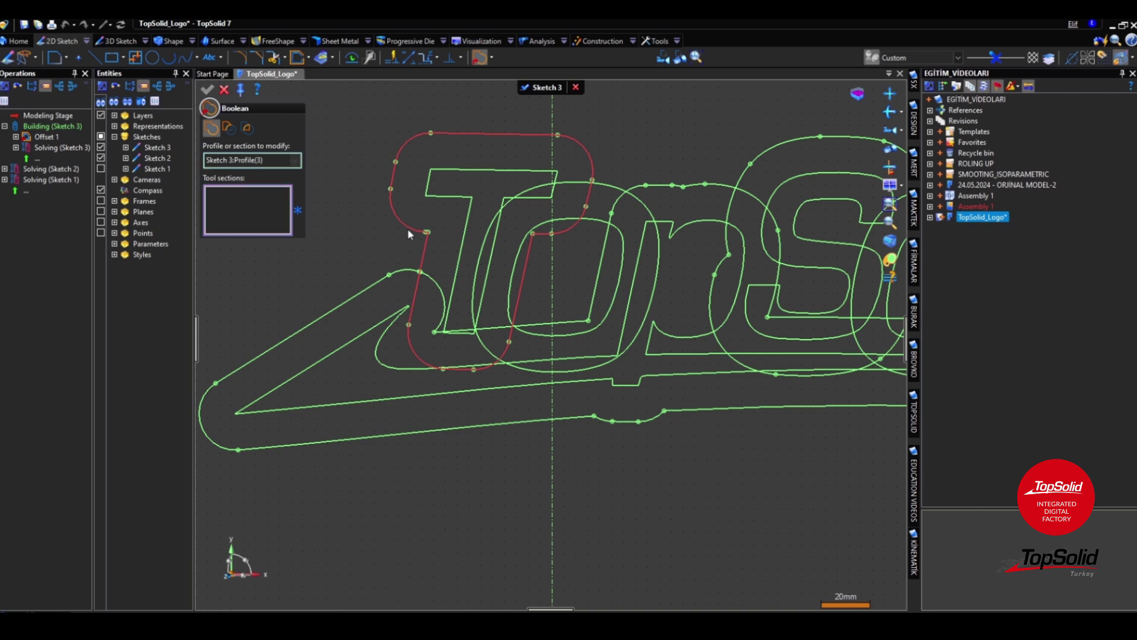
click(413, 273)
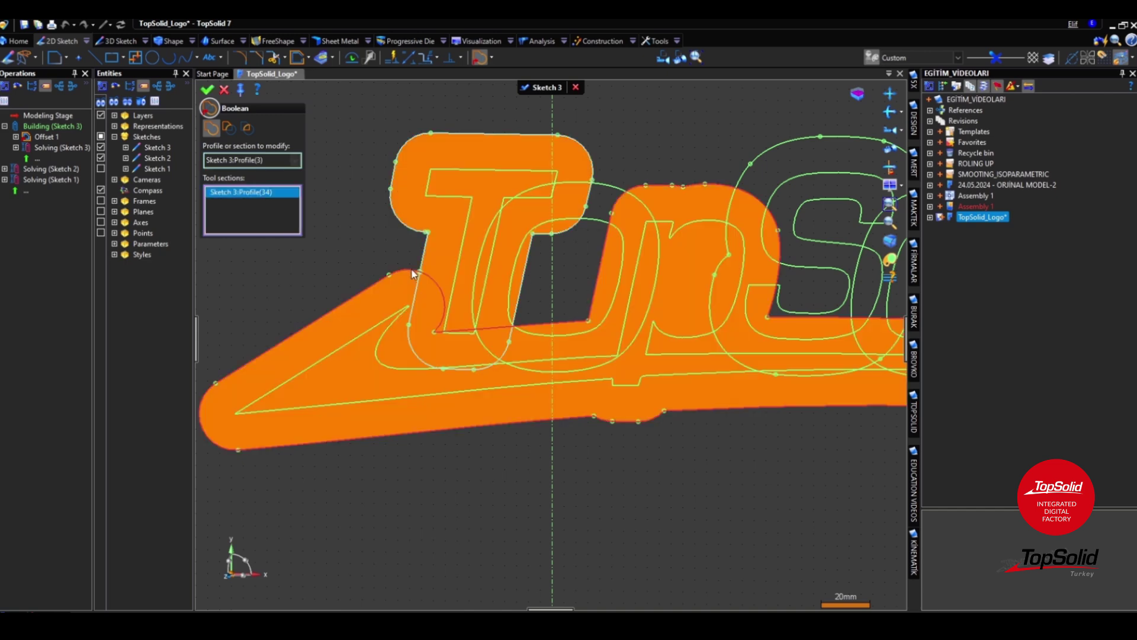
click(621, 195)
middle_drag(743, 226, 573, 246)
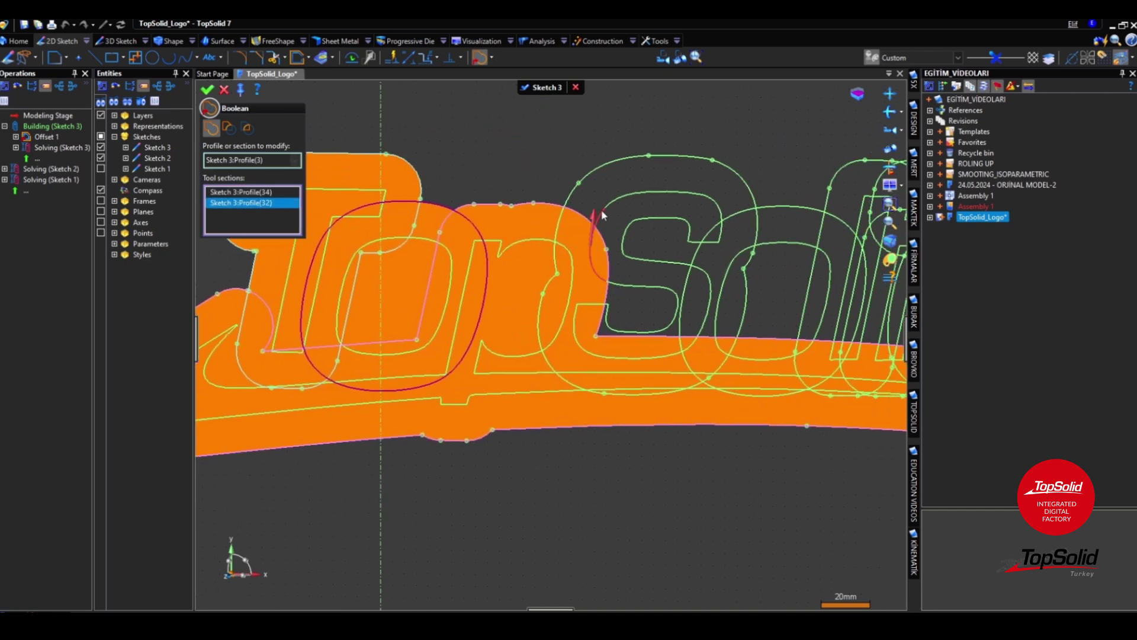
Add the offset profiles around the S, the second o and the l as tool sections of the union.
click(614, 161)
key(Right)
key(Right)
key(Right)
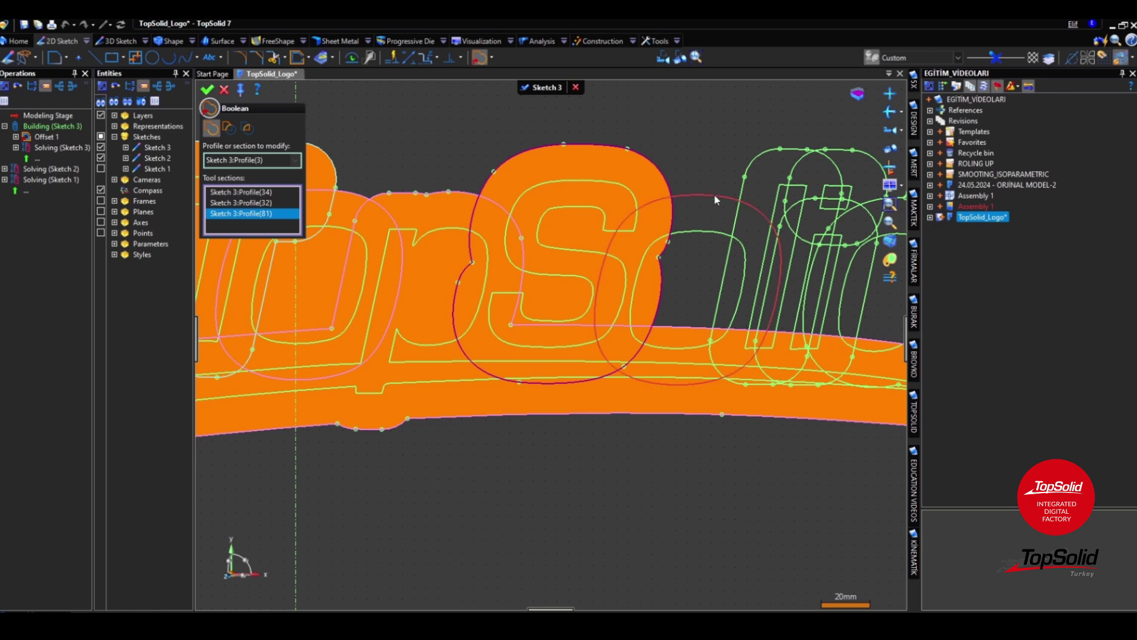
click(714, 194)
click(759, 155)
key(Right)
key(Right)
key(Right)
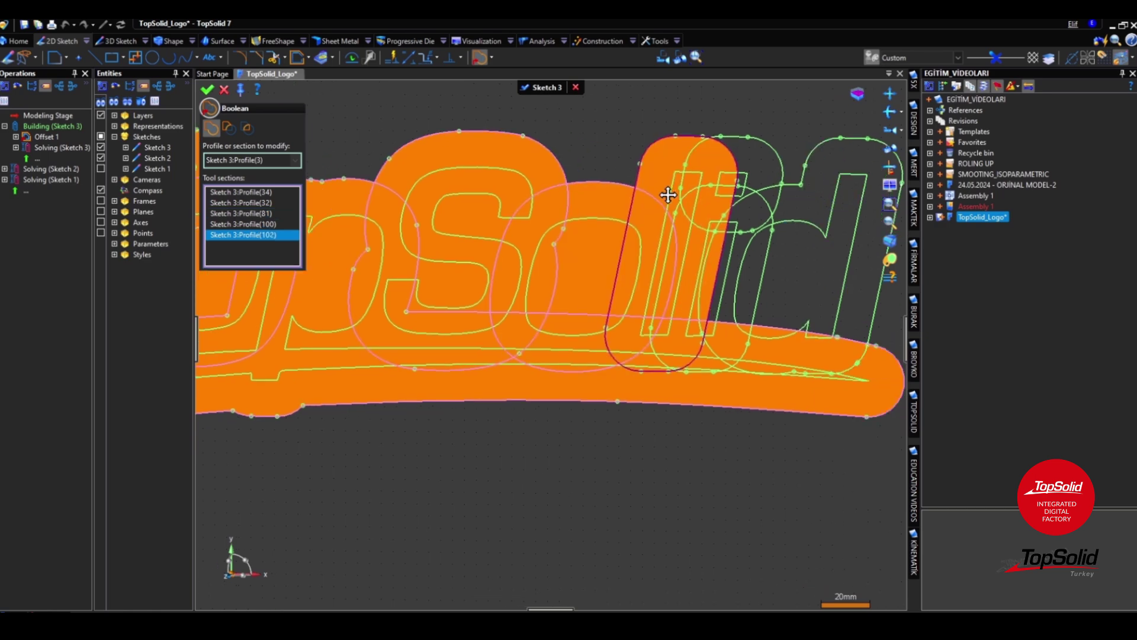
Add the offset profiles of the i's dot, the d and the i's stem as tool sections and complete the union.
key(Right)
key(Right)
key(Right)
click(697, 150)
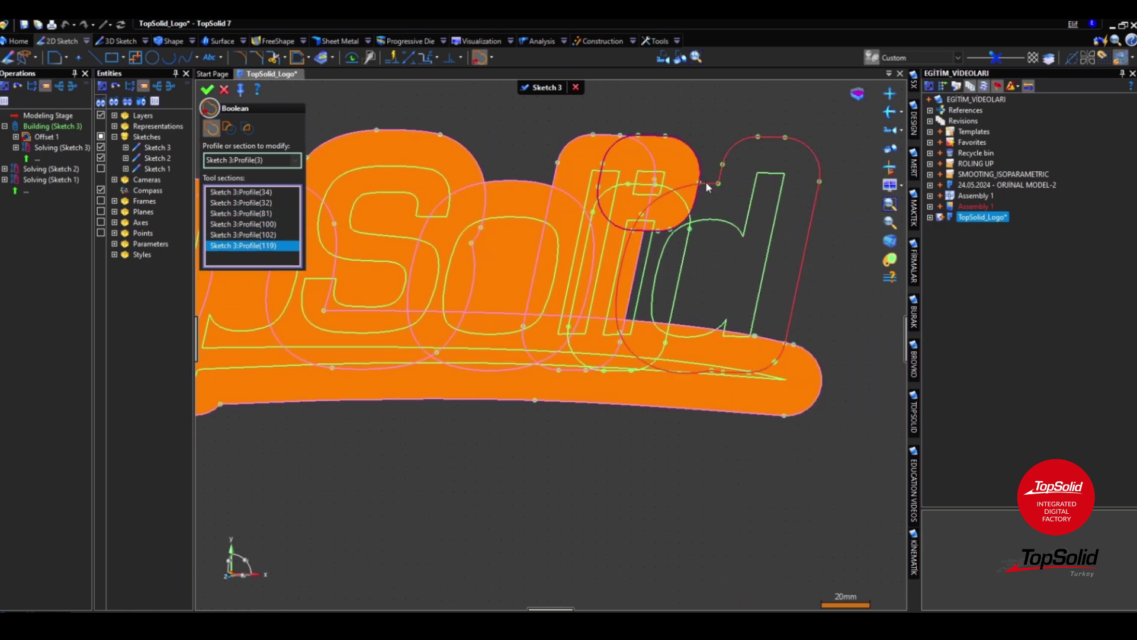
click(706, 181)
click(687, 208)
scroll(761, 222, down, 3)
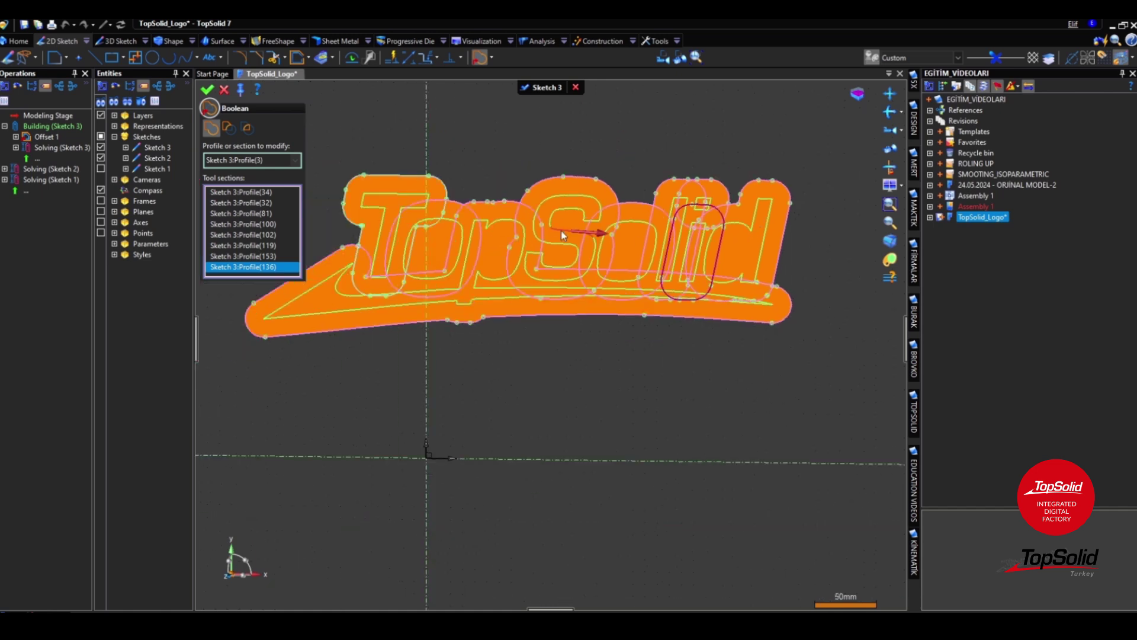
right_click(550, 174)
click(594, 181)
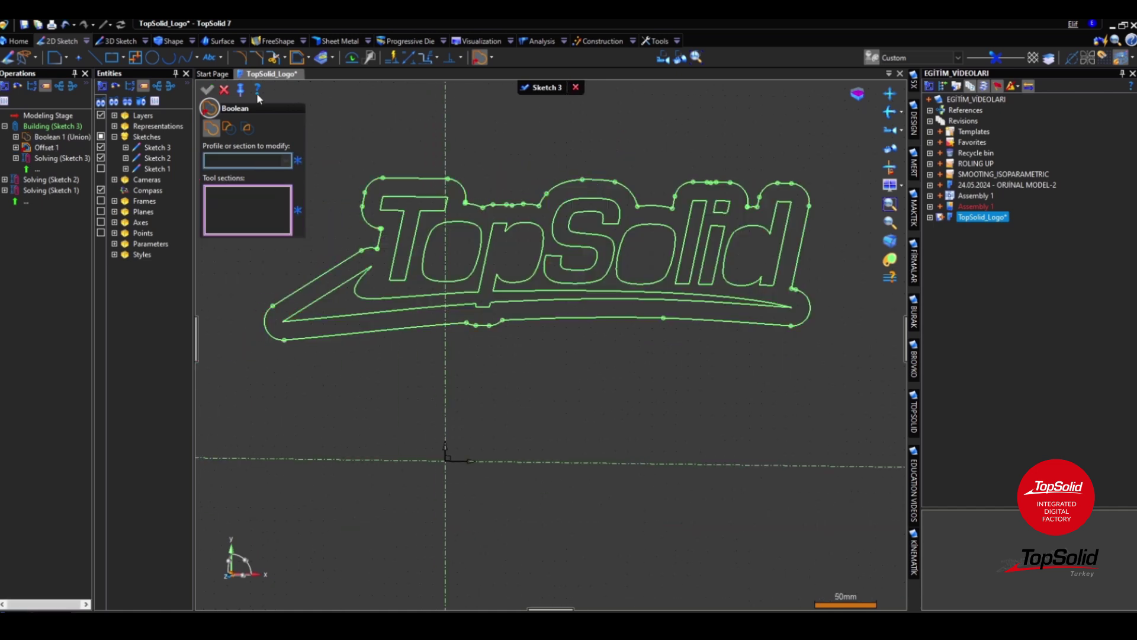
click(224, 89)
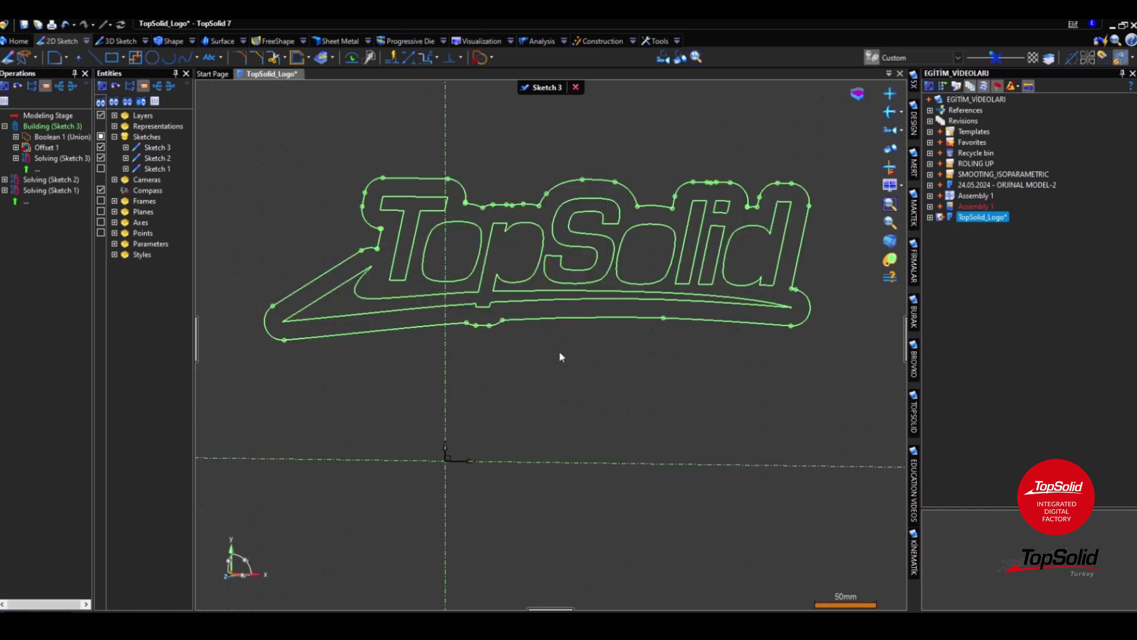
Finish editing Sketch 3 with the merged outer contour.
scroll(559, 351, up, 1)
scroll(630, 310, down, 1)
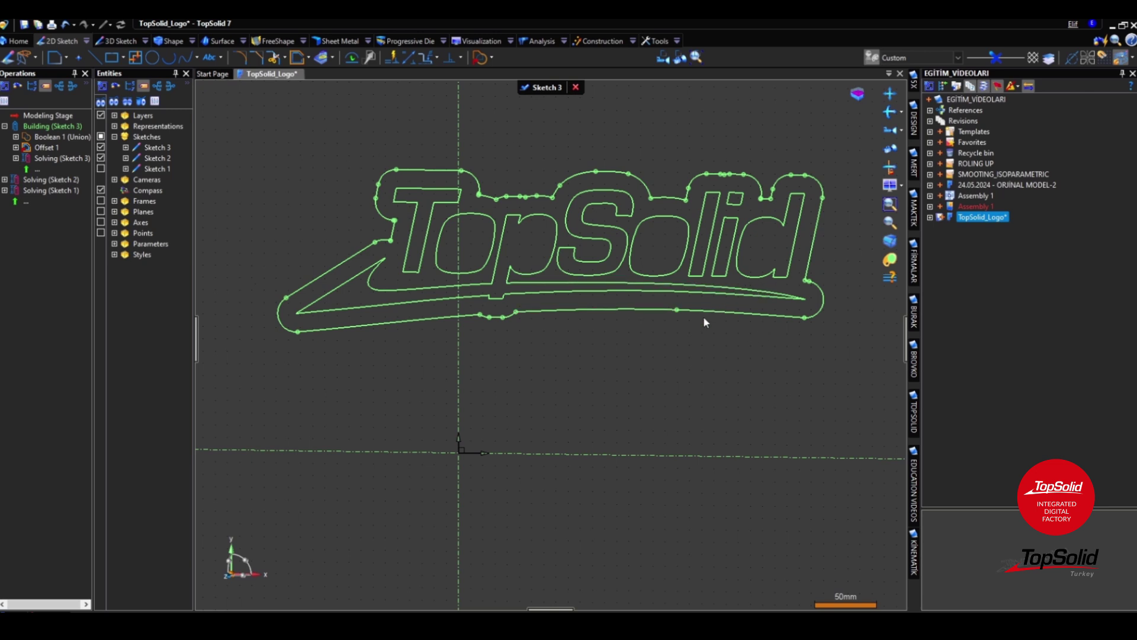
click(525, 87)
middle_drag(534, 178, 532, 246)
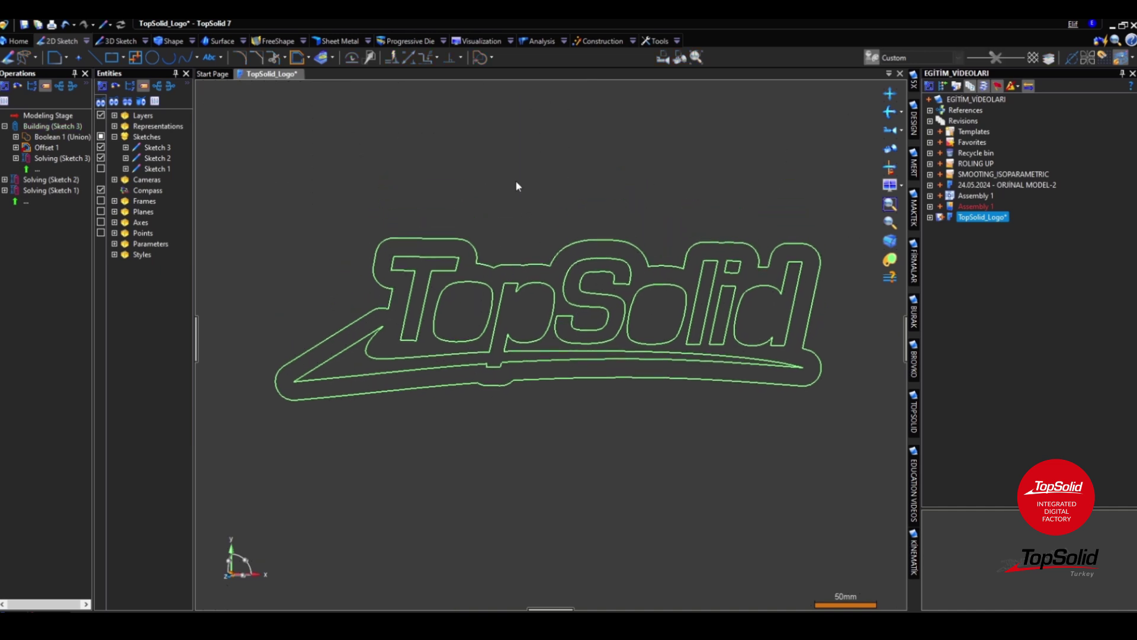
Create a new sketch on the Absolute XY Plane with the absolute origin point and Y axis as vertical direction.
right_click(516, 186)
click(536, 184)
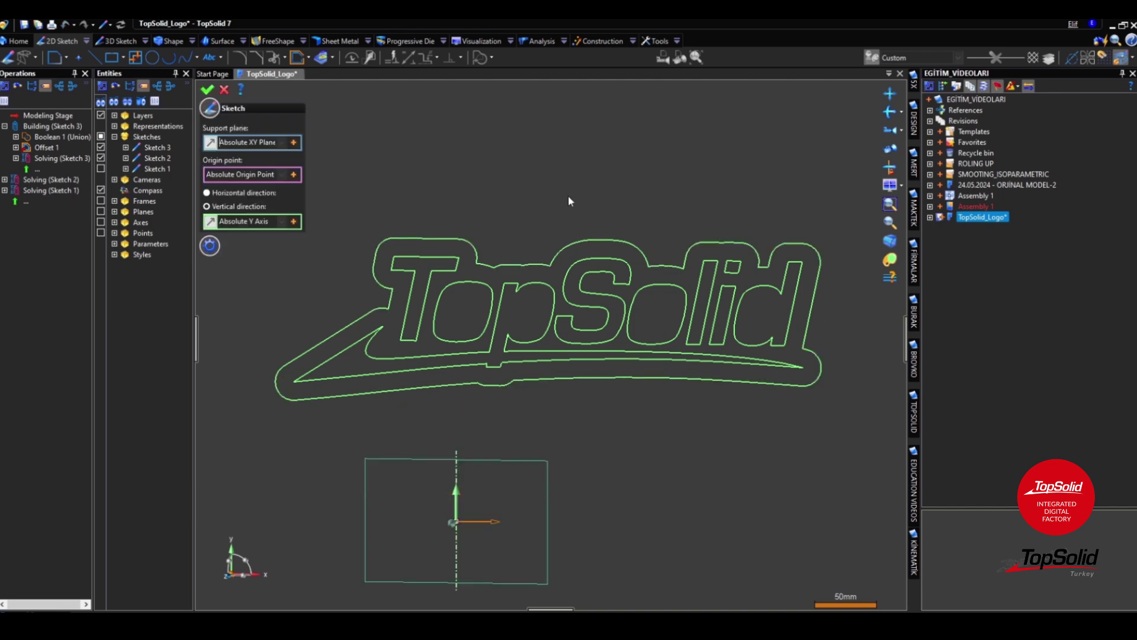
right_click(569, 197)
click(581, 194)
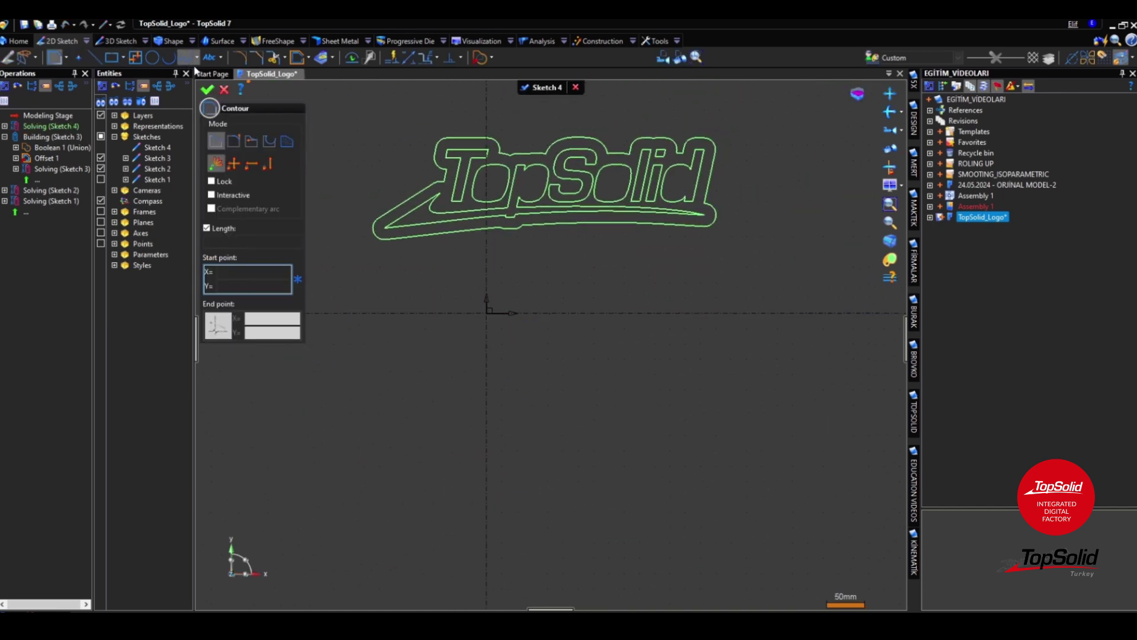
Add the text TOPSOLID as profiles in the sketch, using the bold Arial font at 50 cm height.
click(210, 57)
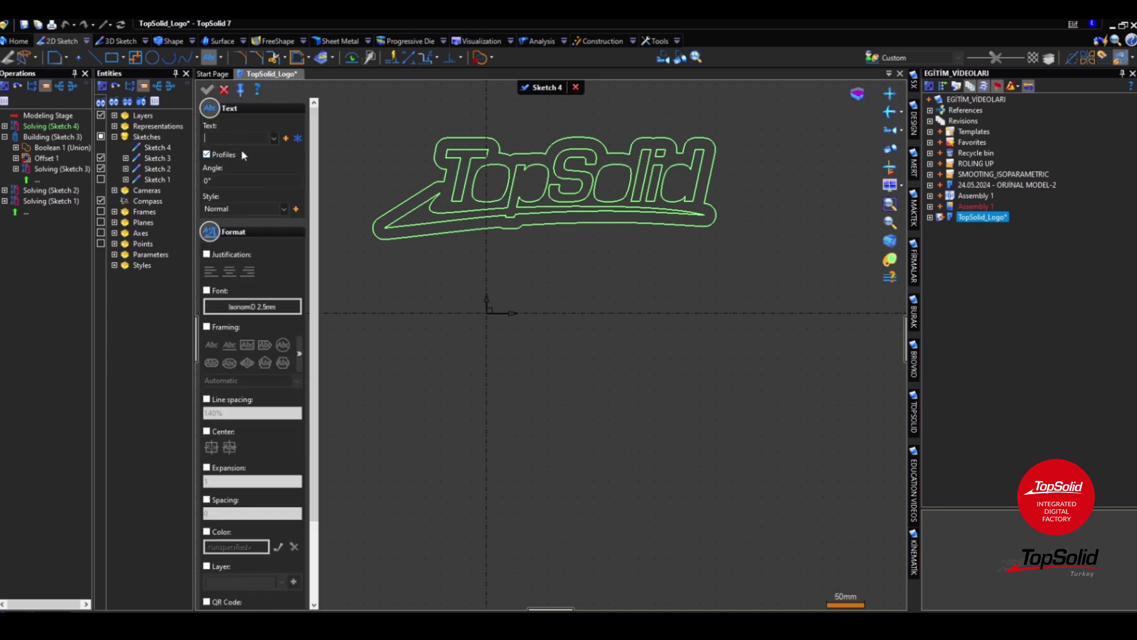
text(TOPSOLID)
click(249, 307)
text(5)
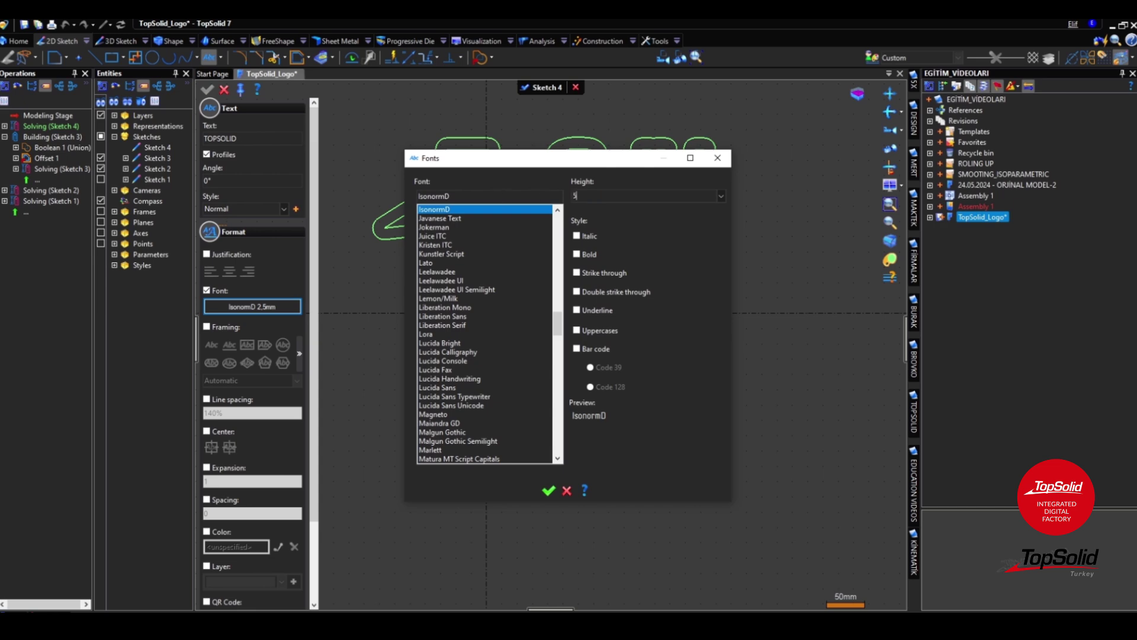
text(0)
click(577, 254)
drag(556, 325, 557, 216)
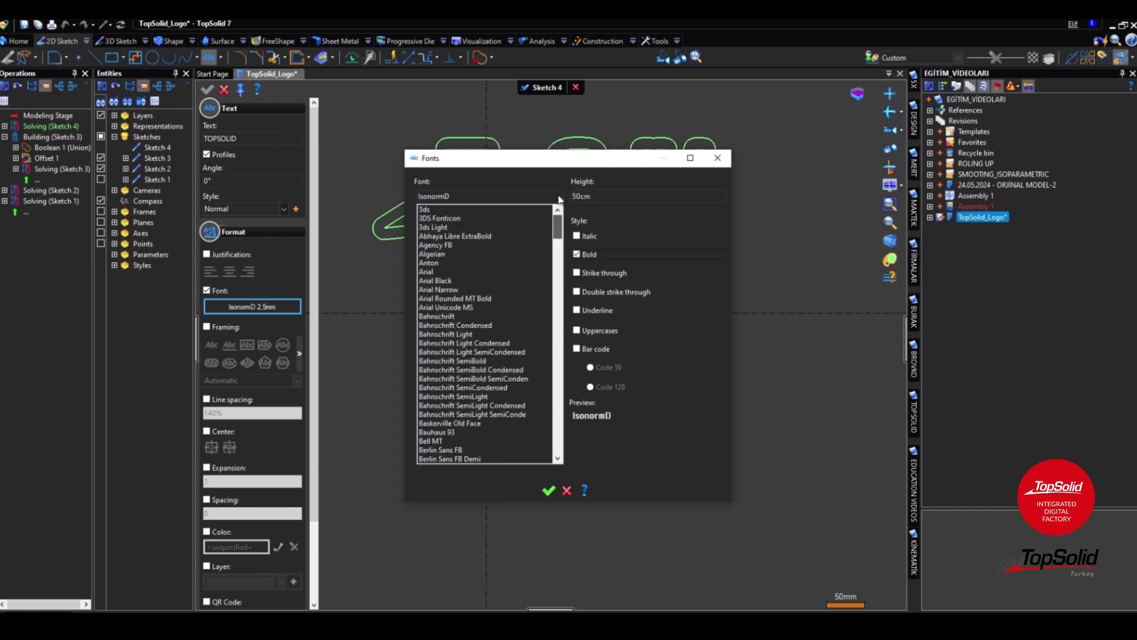
click(426, 271)
click(548, 493)
Set the text height to 20 cm, create the TOPSOLID text and finish the sketch.
scroll(541, 279, down, 3)
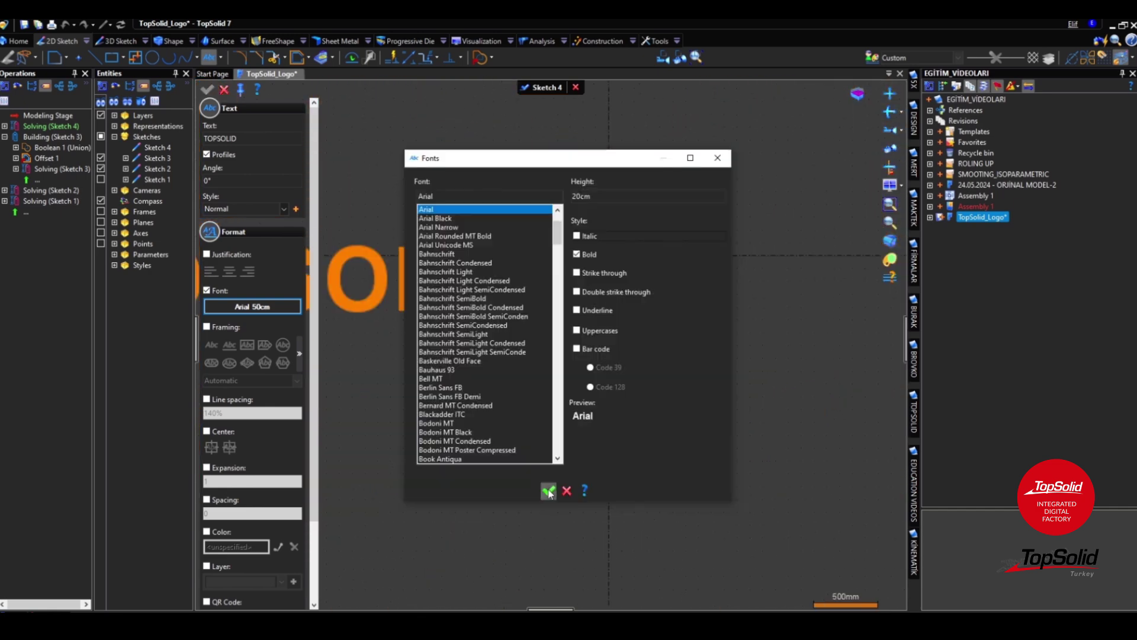
click(551, 491)
scroll(593, 325, up, 3)
scroll(620, 318, down, 1)
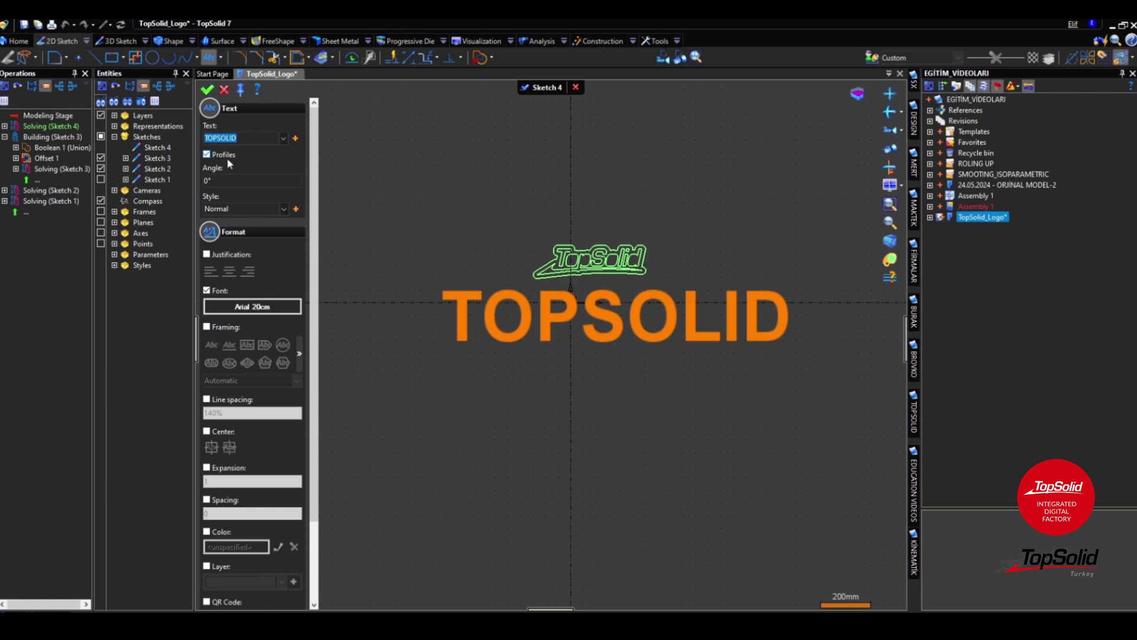
click(208, 90)
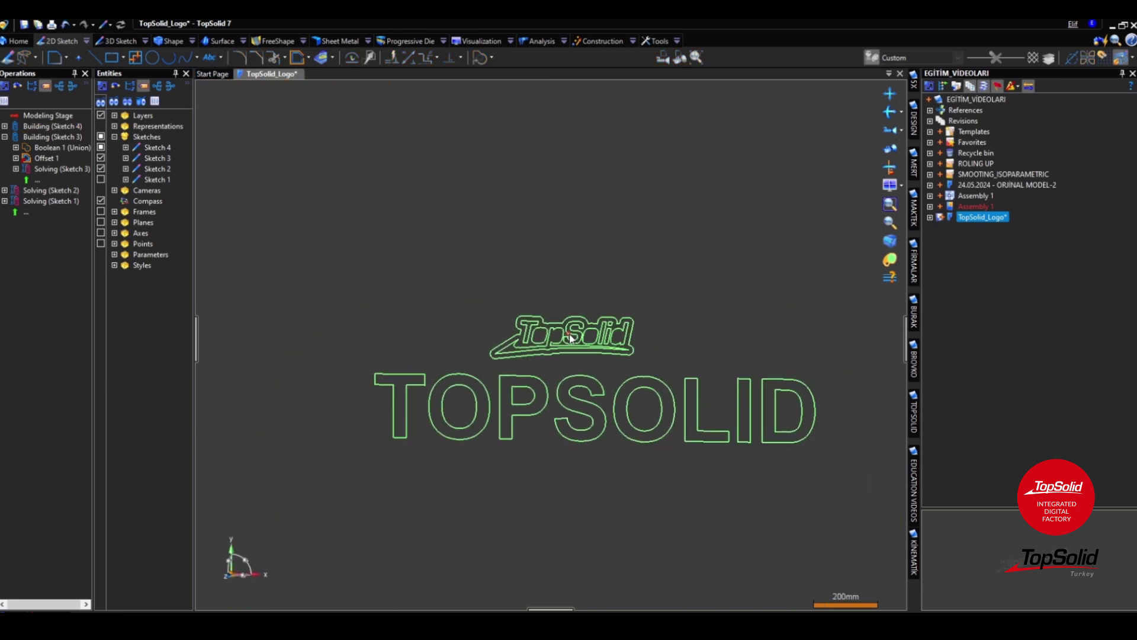
Reopen the TOPSOLID text sketch for editing and start an Offset operation in it.
mouse_move(565, 461)
middle_down()
mouse_move(579, 464)
mouse_move(549, 467)
mouse_move(645, 459)
mouse_move(573, 454)
mouse_move(638, 447)
mouse_move(634, 464)
mouse_move(597, 418)
middle_up()
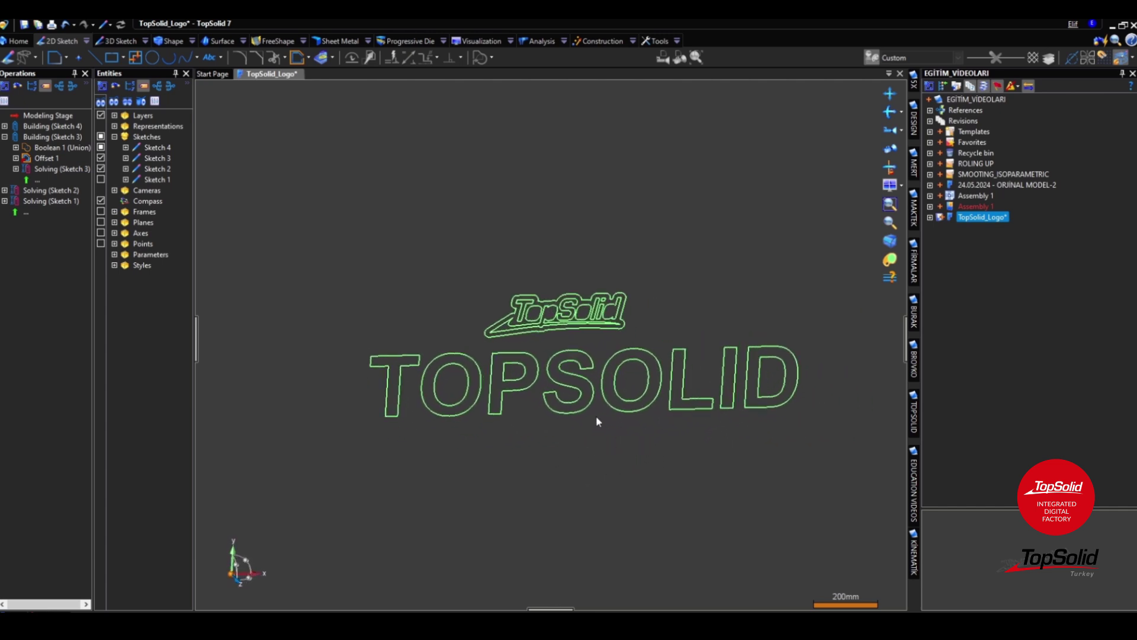
right_click(577, 372)
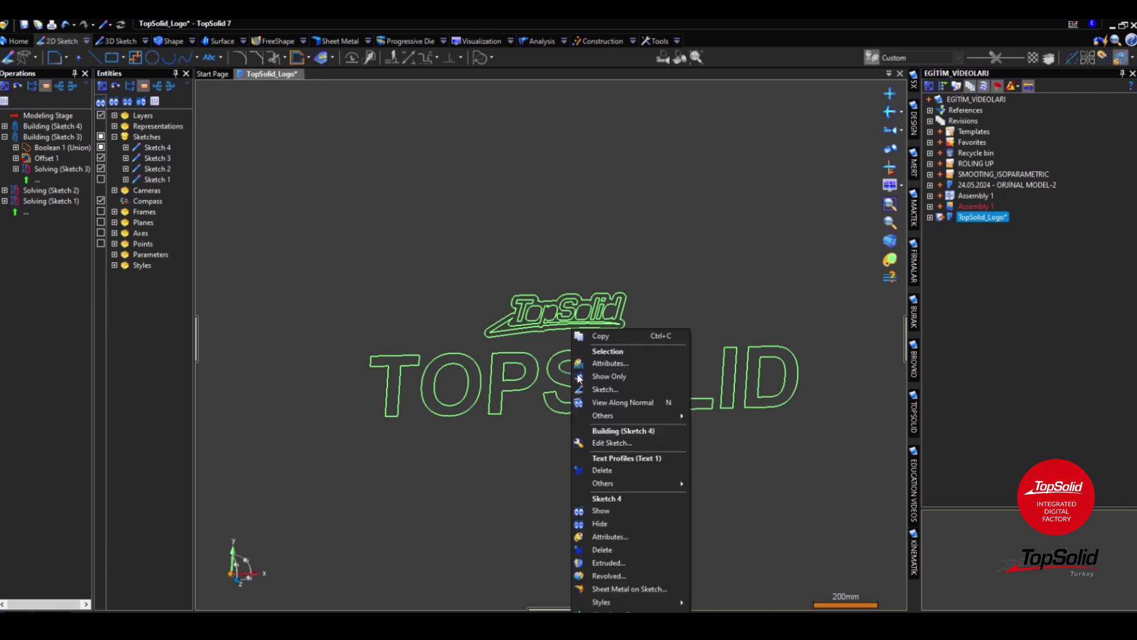
click(613, 443)
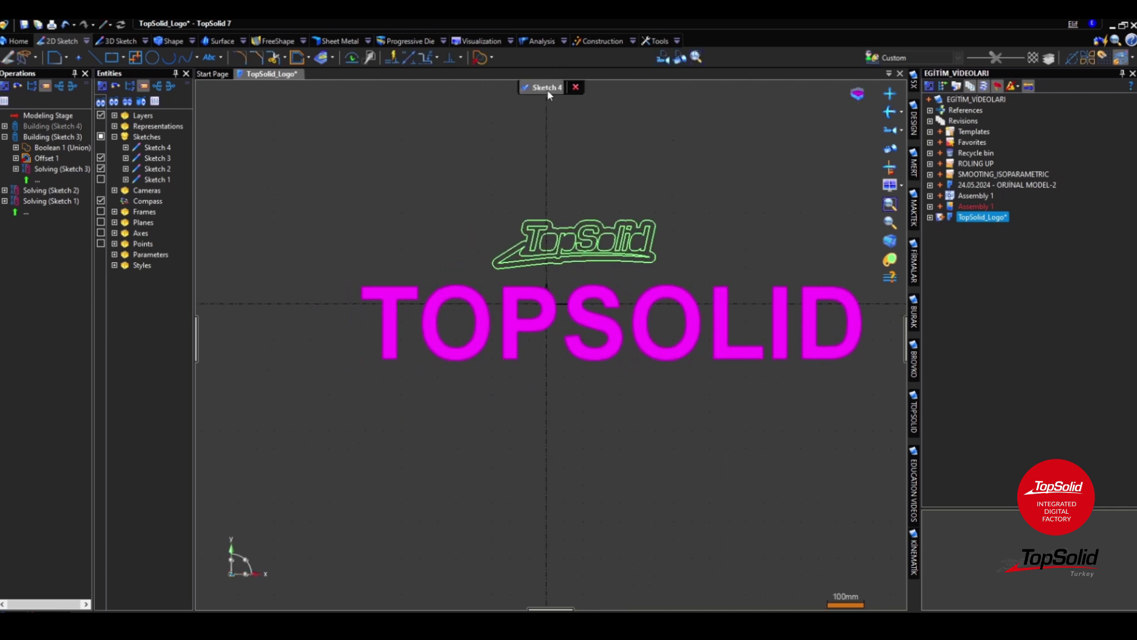
click(491, 57)
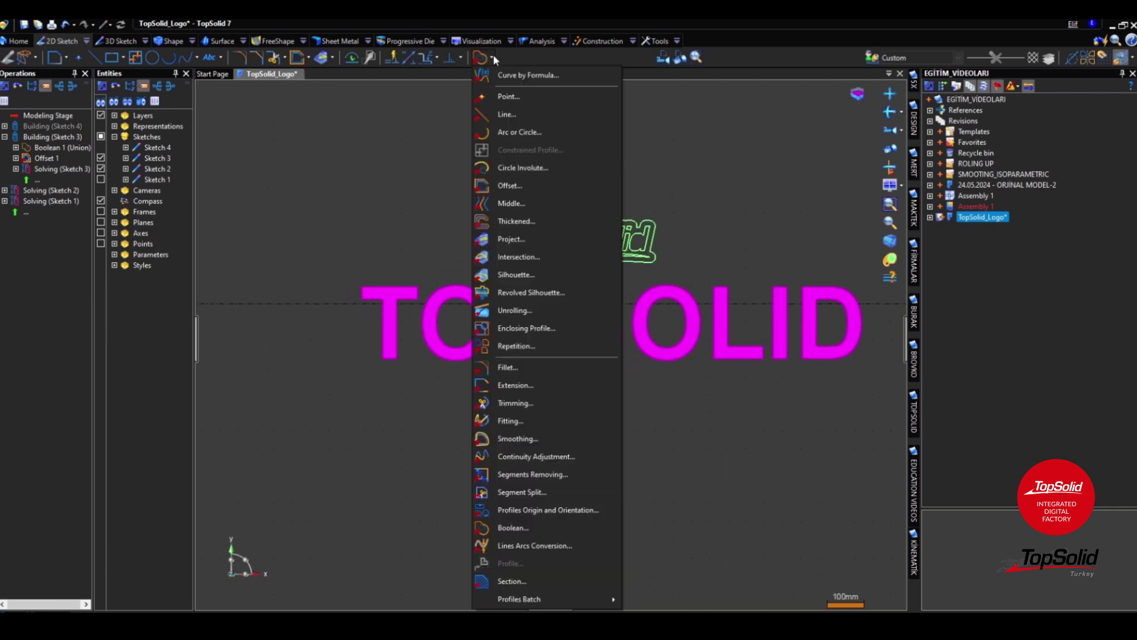
click(513, 186)
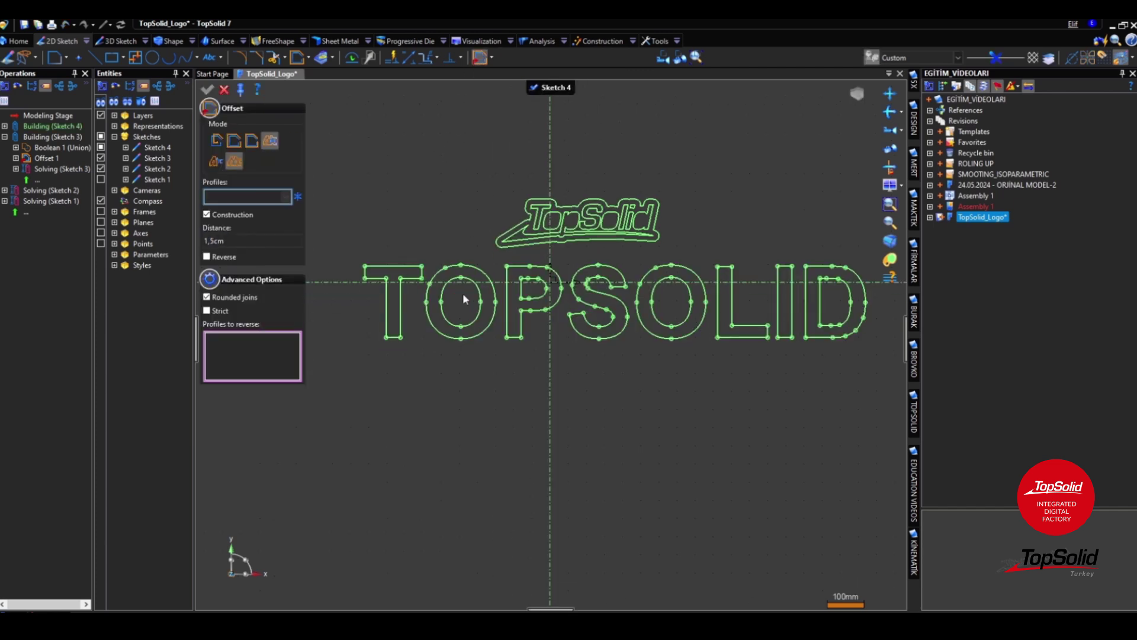
click(216, 161)
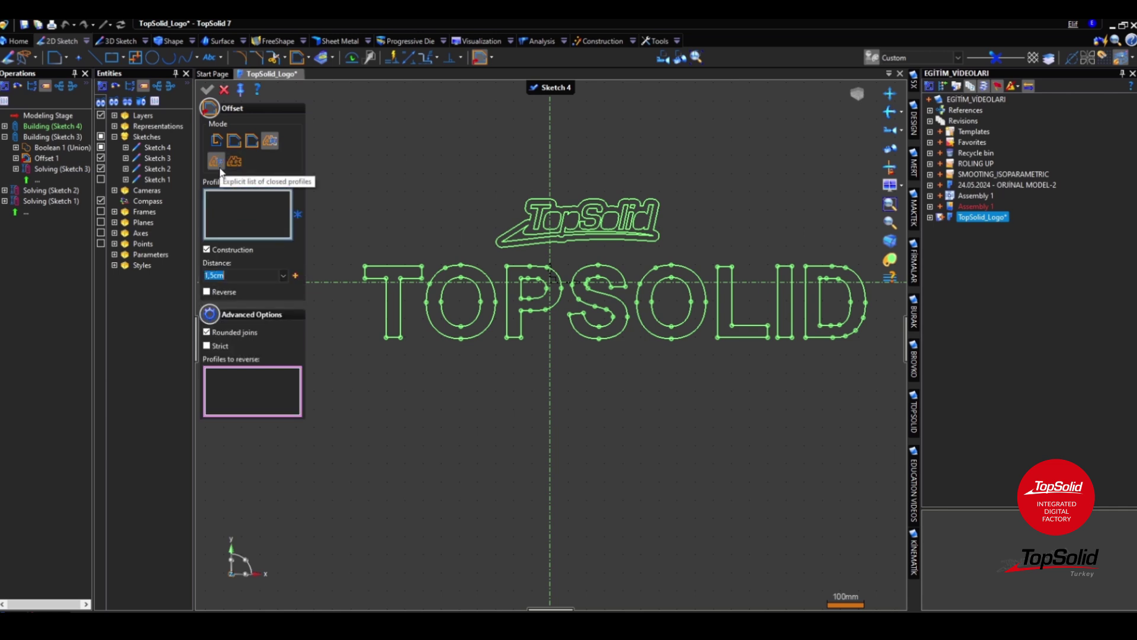
click(401, 330)
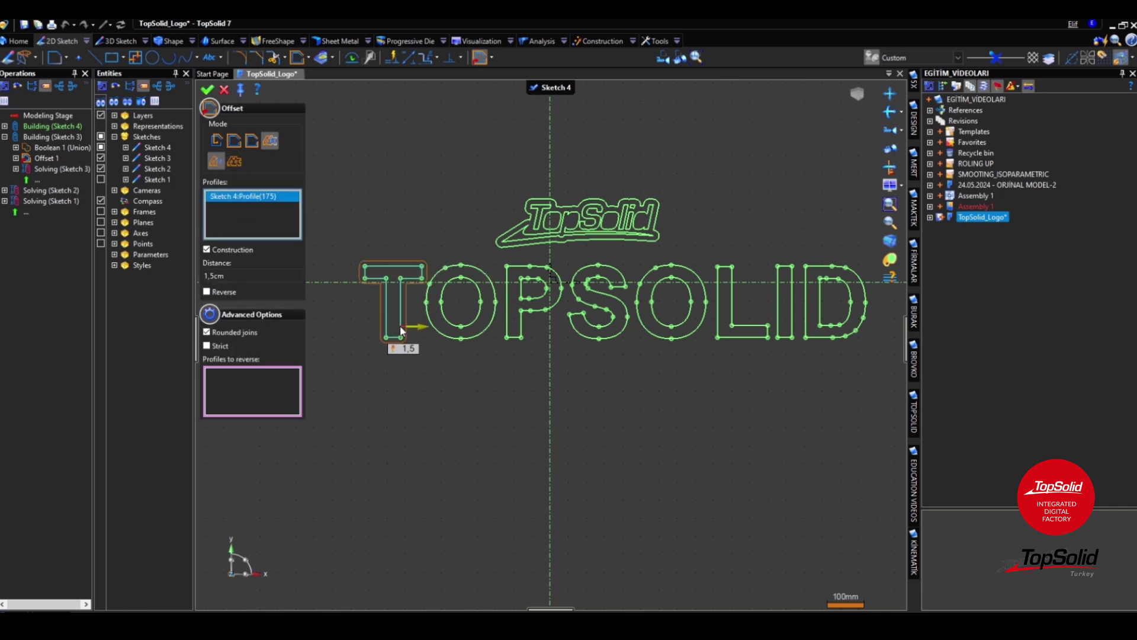
click(234, 161)
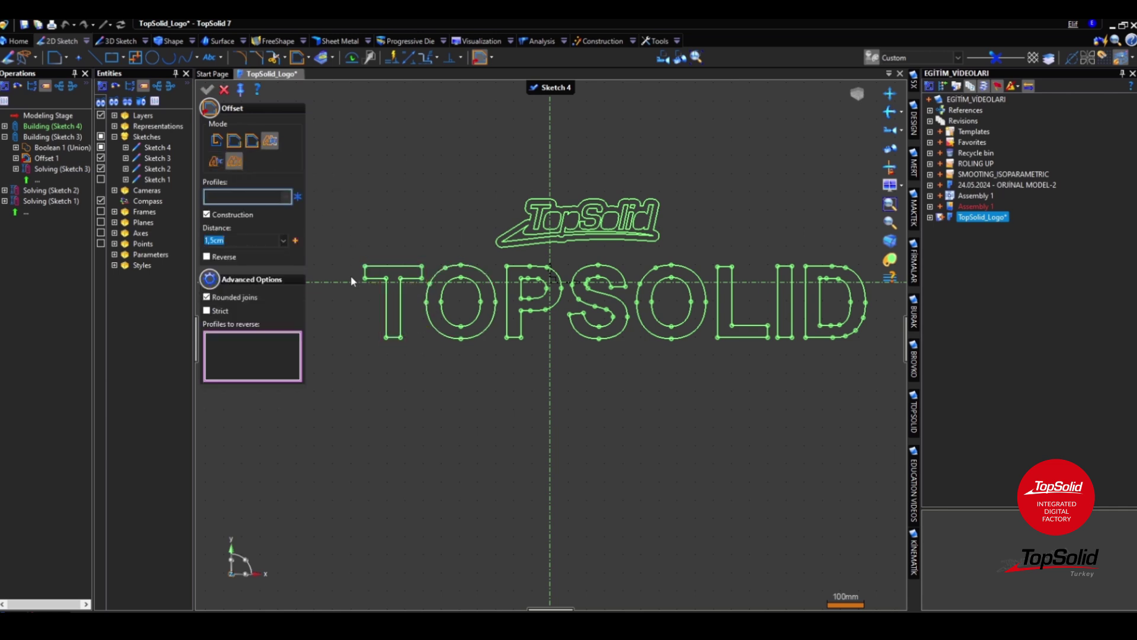
Select all profiles of Sketch 4 for the offset and try distances of 2 cm and 3 cm.
click(403, 316)
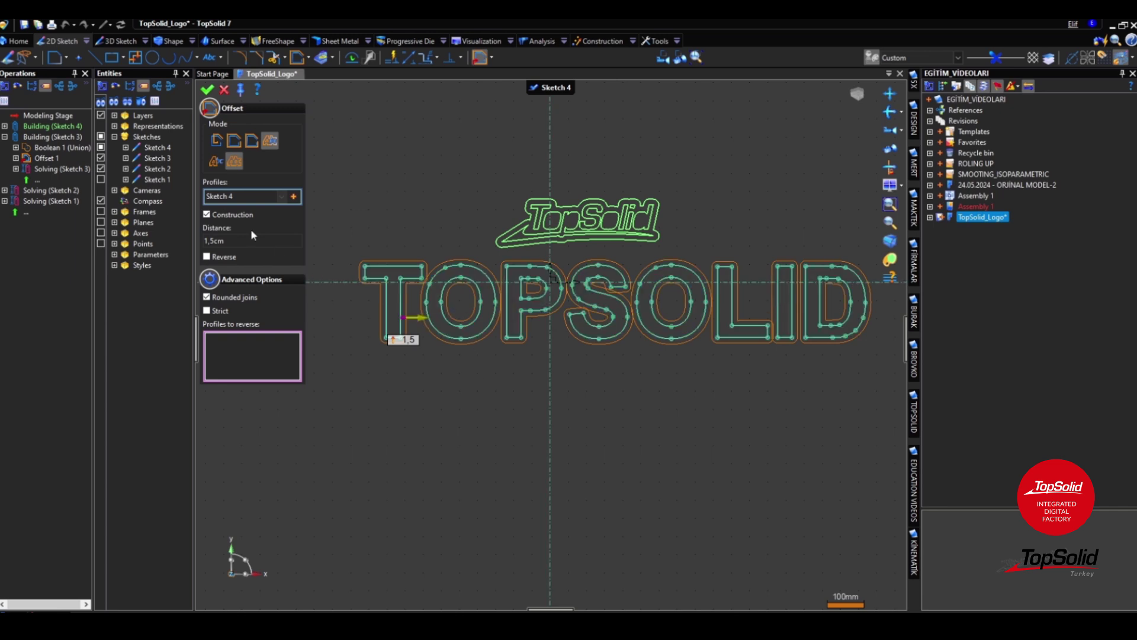
text(2)
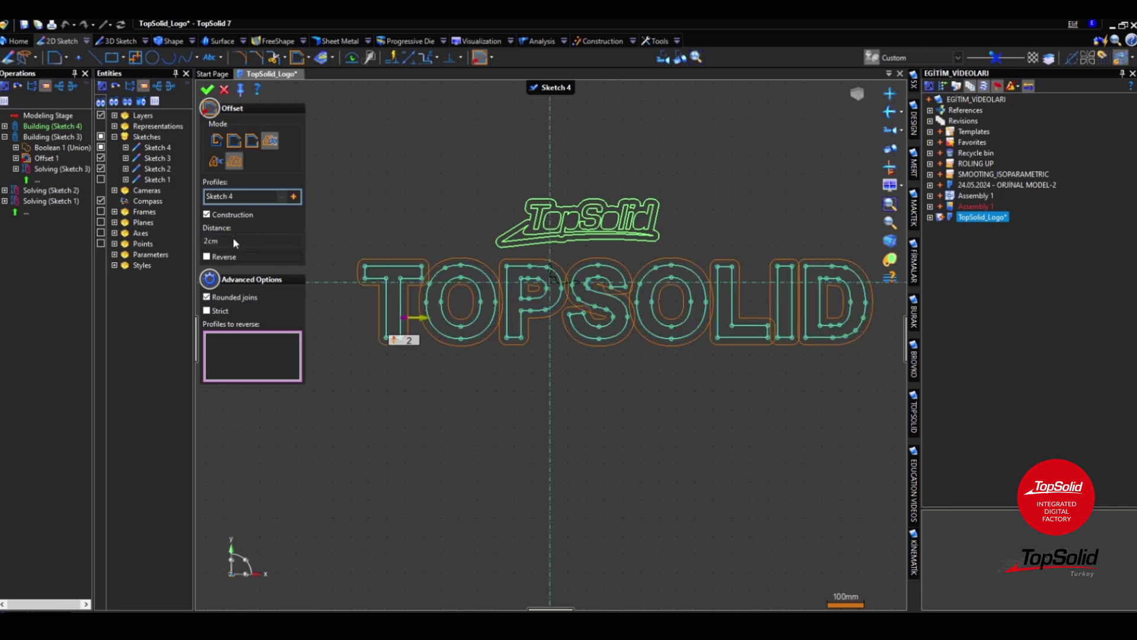
key(BackSpace)
text(3)
key(Return)
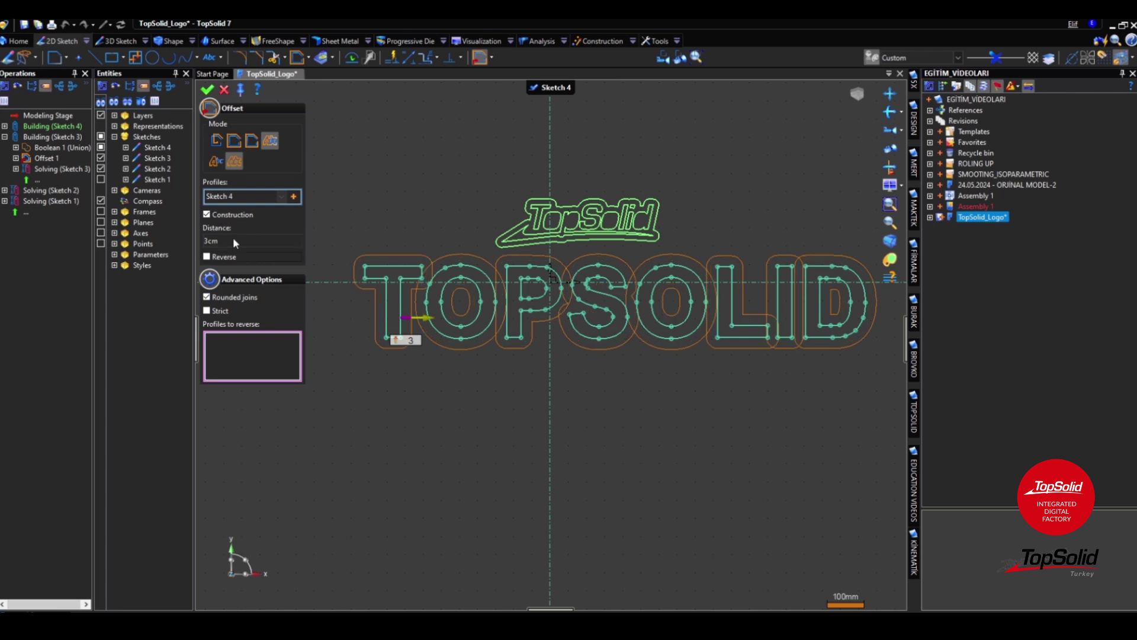
Set the offset distance to 4 cm, create the offset around all the letters and exit the Offset command.
double_click(236, 240)
text(4)
key(Return)
middle_drag(467, 378, 459, 385)
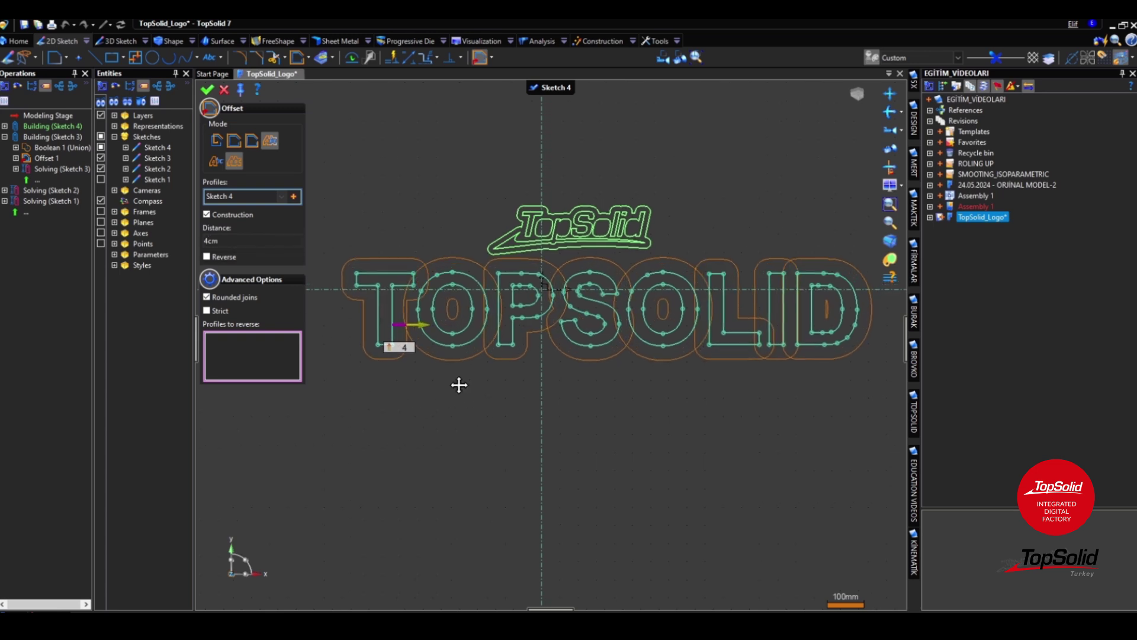
right_click(451, 380)
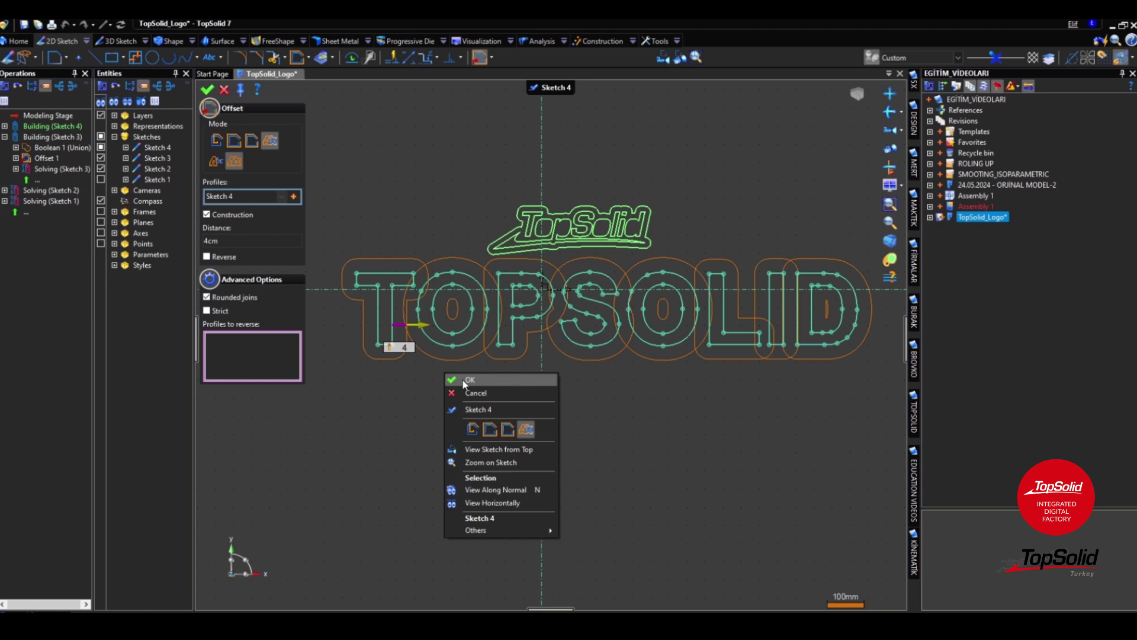
click(463, 379)
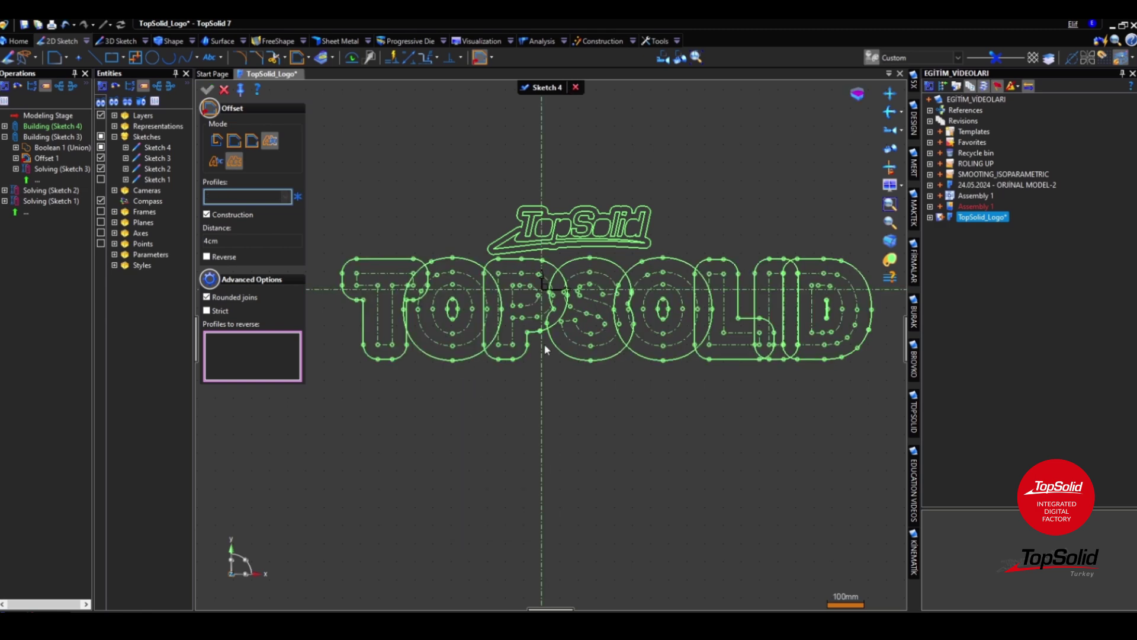
middle_drag(417, 321, 438, 317)
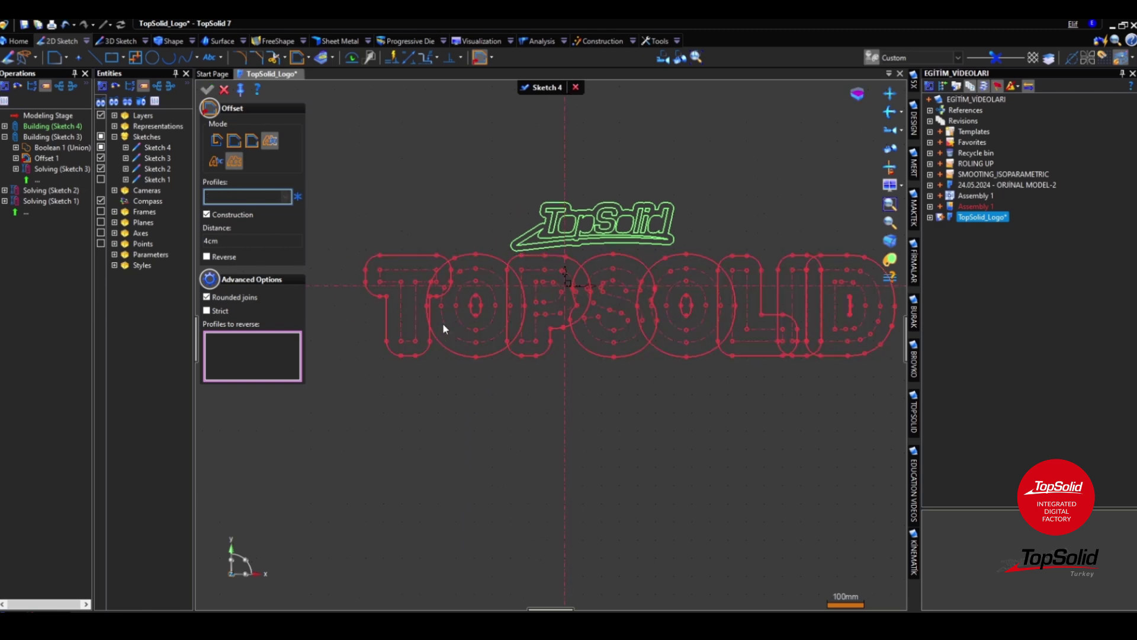
scroll(443, 322, up, 1)
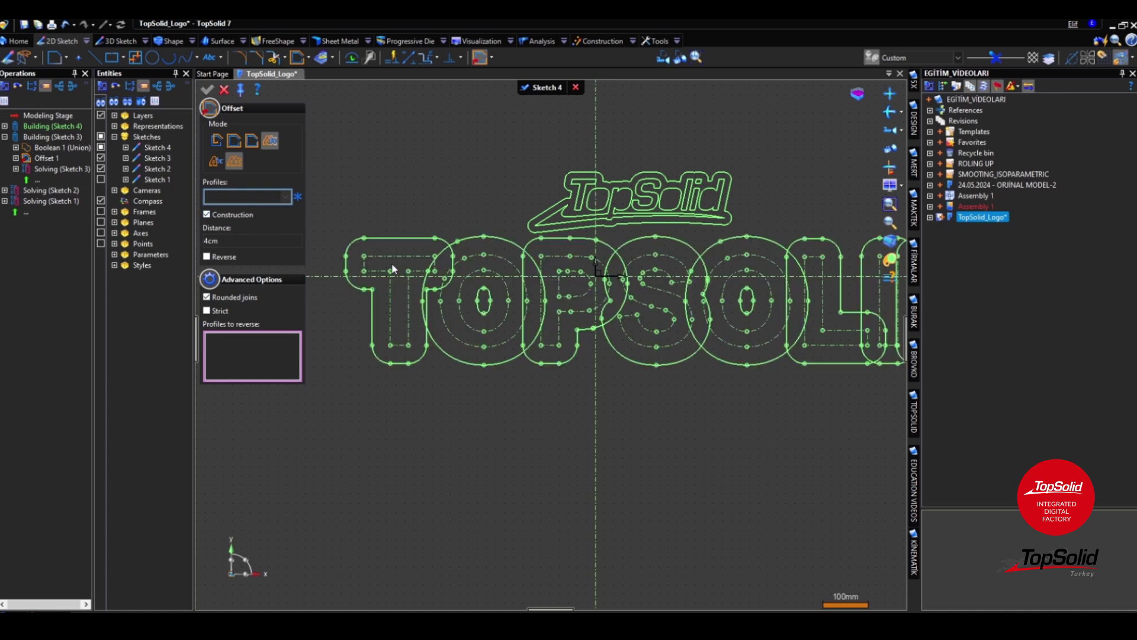
click(224, 91)
Start a Boolean union modifying the T offset profile, with the first O, P and S offsets as tool sections.
click(492, 58)
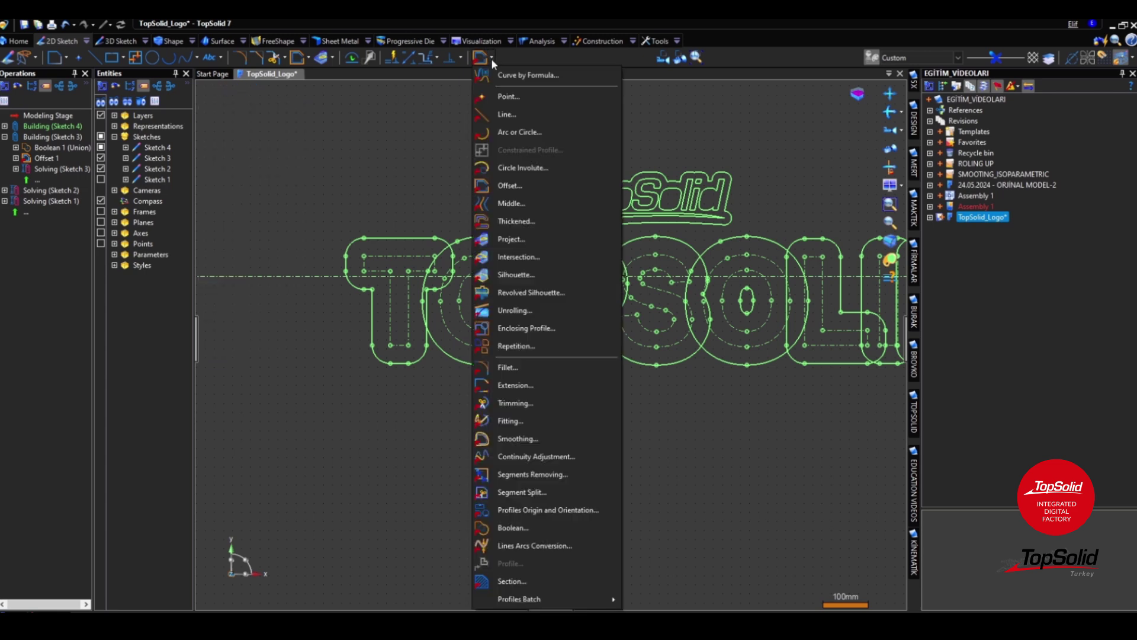
click(514, 528)
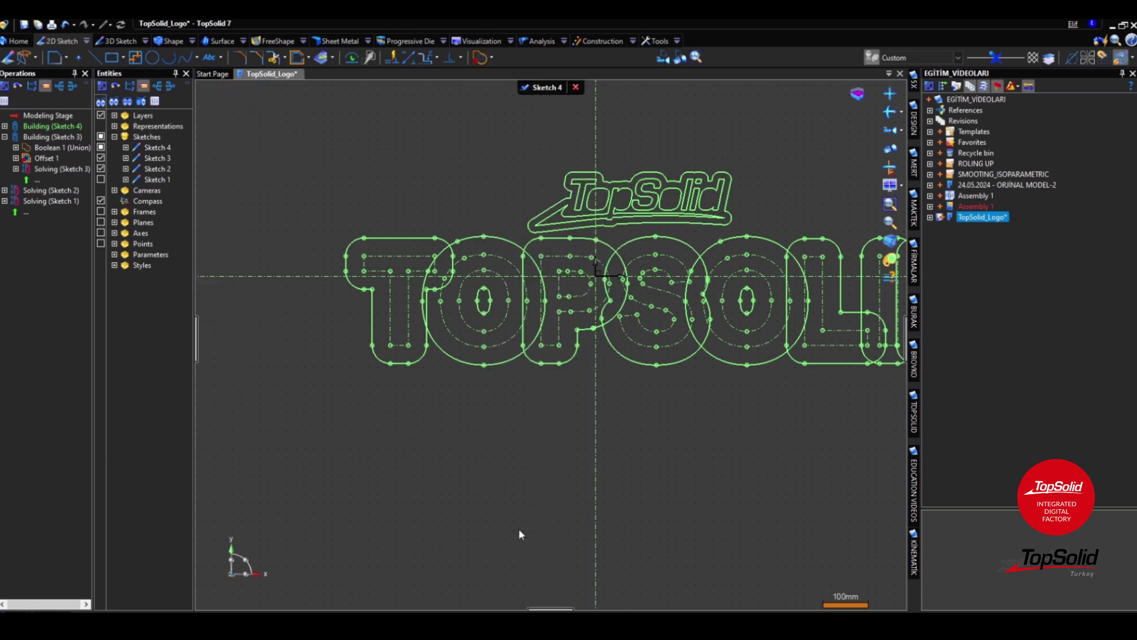
click(415, 236)
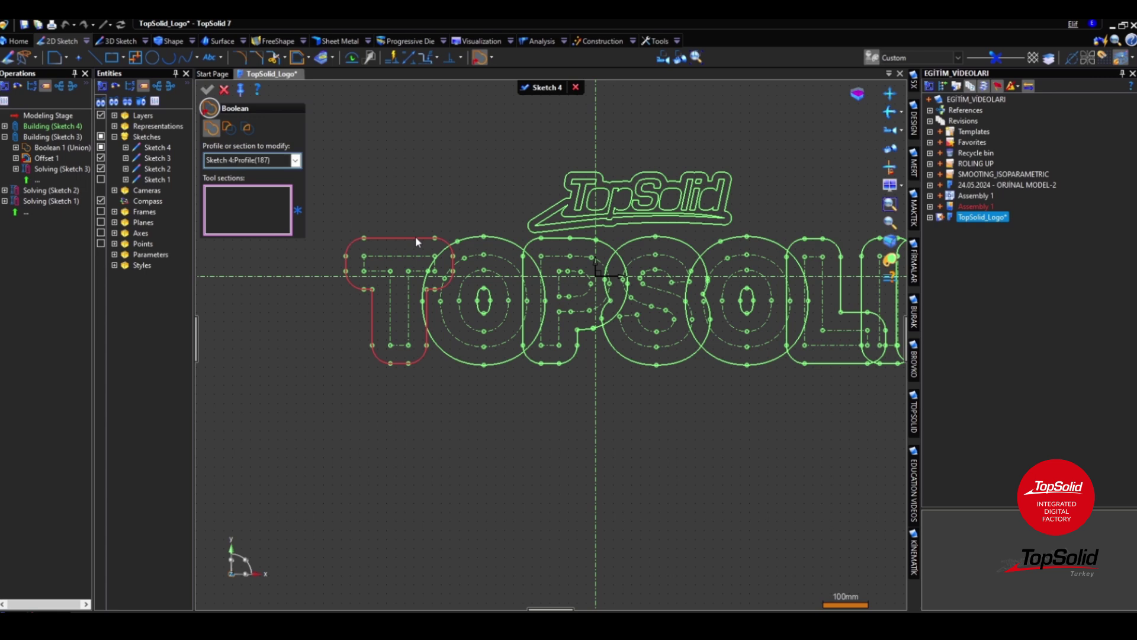
click(477, 236)
click(560, 241)
click(642, 240)
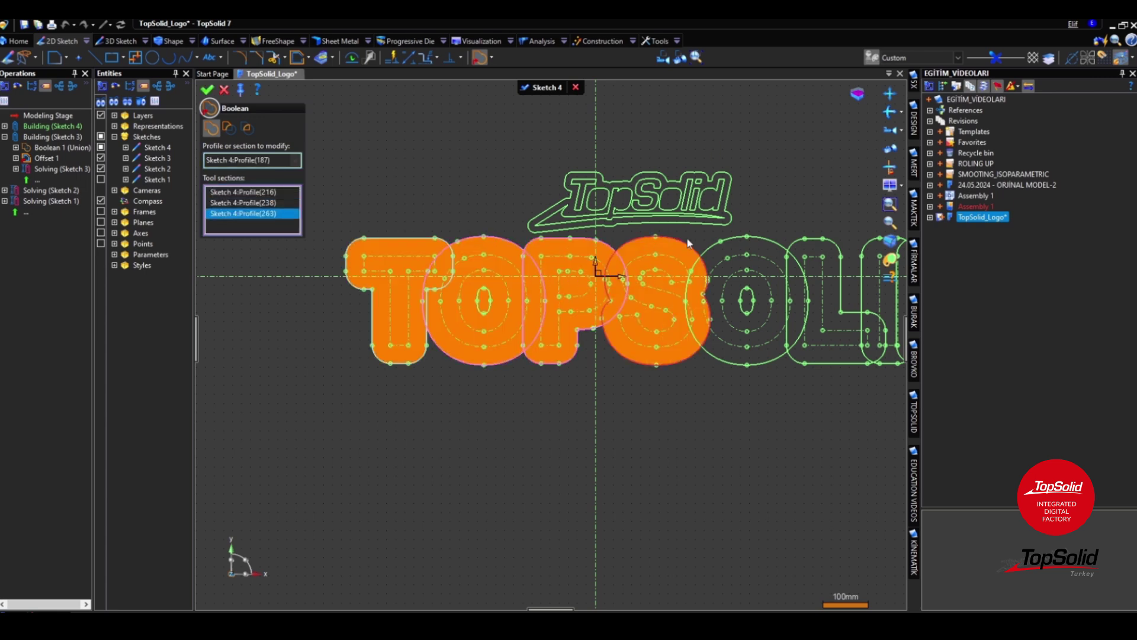
Add the offset profiles of the second O, L, I and D as tool sections and complete the union.
click(730, 236)
click(813, 237)
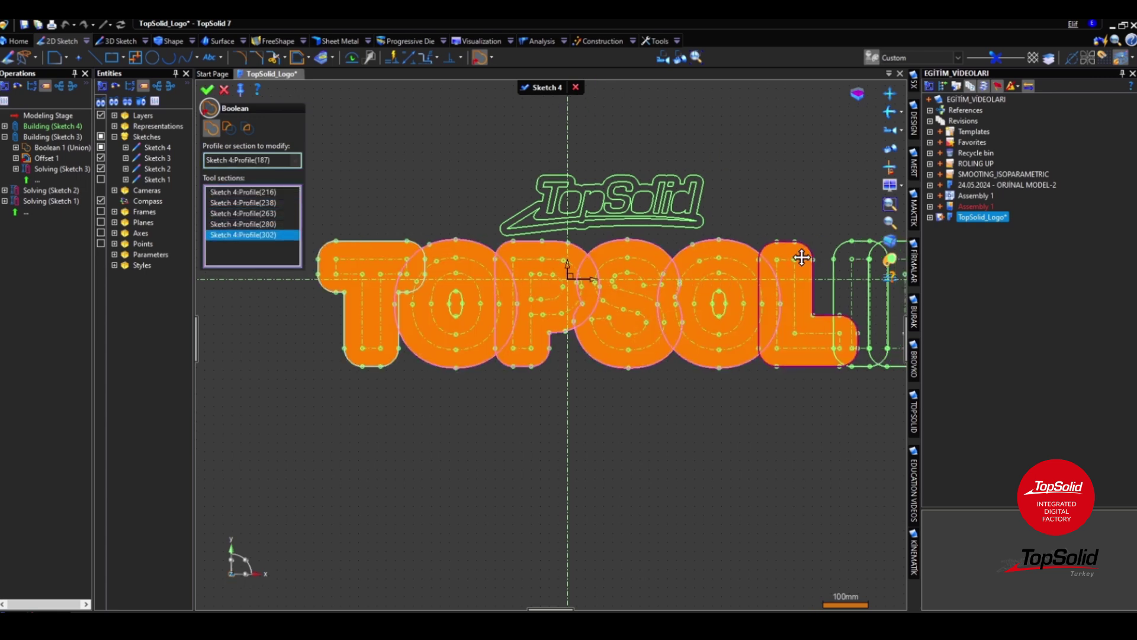
click(729, 248)
click(788, 247)
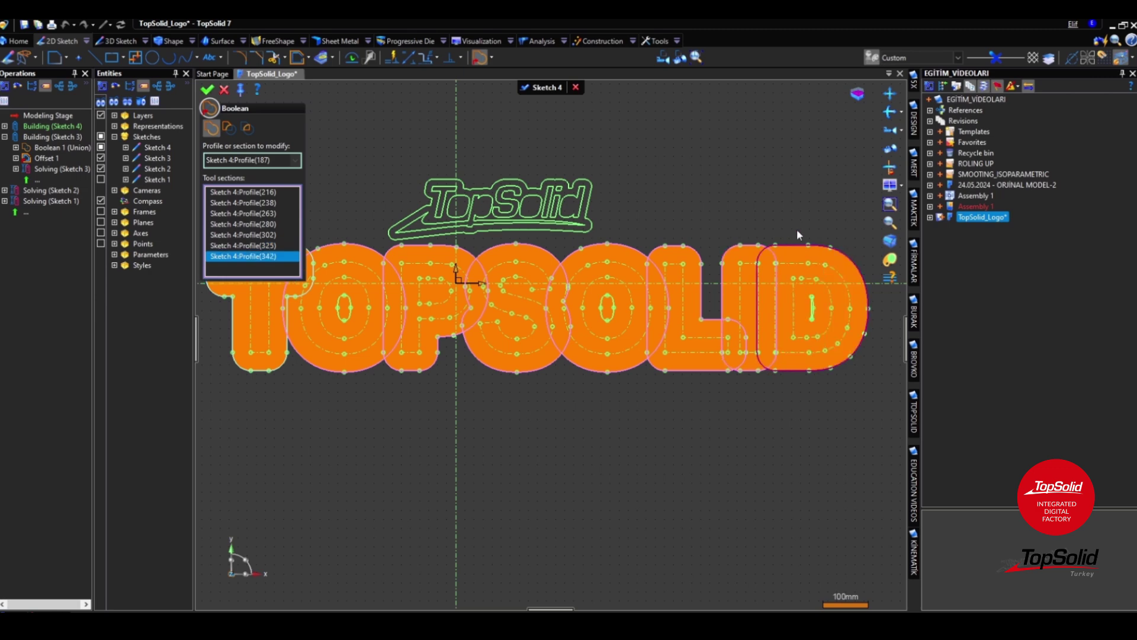
right_click(792, 207)
click(830, 217)
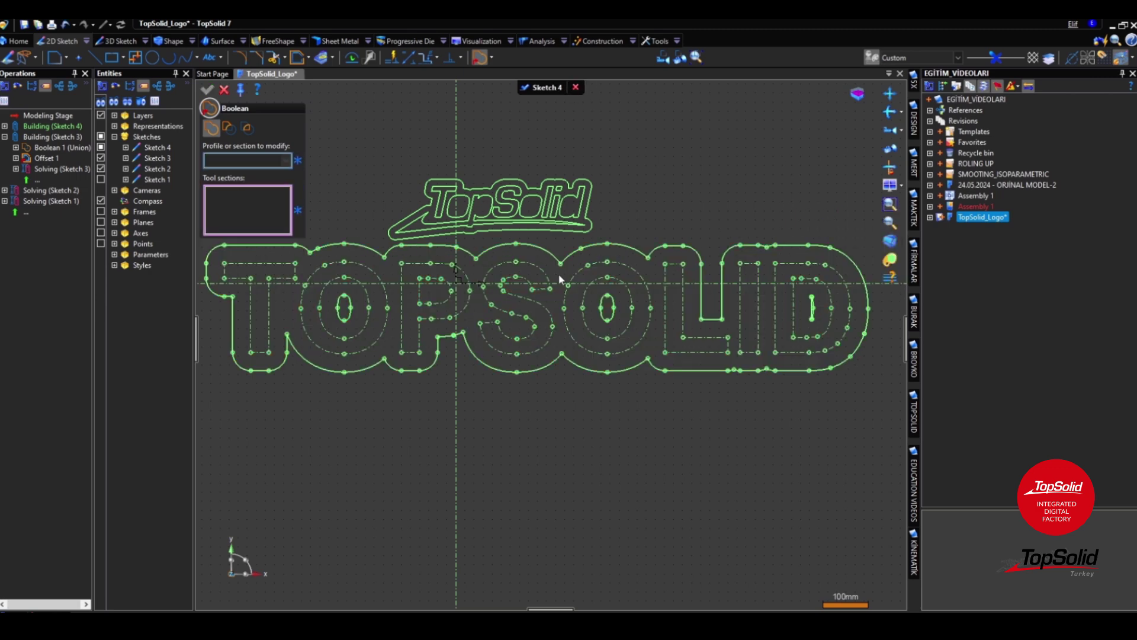
Exit the Boolean command and finish editing Sketch 4 with the merged outer contour.
mouse_move(515, 335)
middle_down()
mouse_move(446, 360)
mouse_move(507, 350)
mouse_move(480, 357)
middle_up()
middle_drag(645, 416, 717, 424)
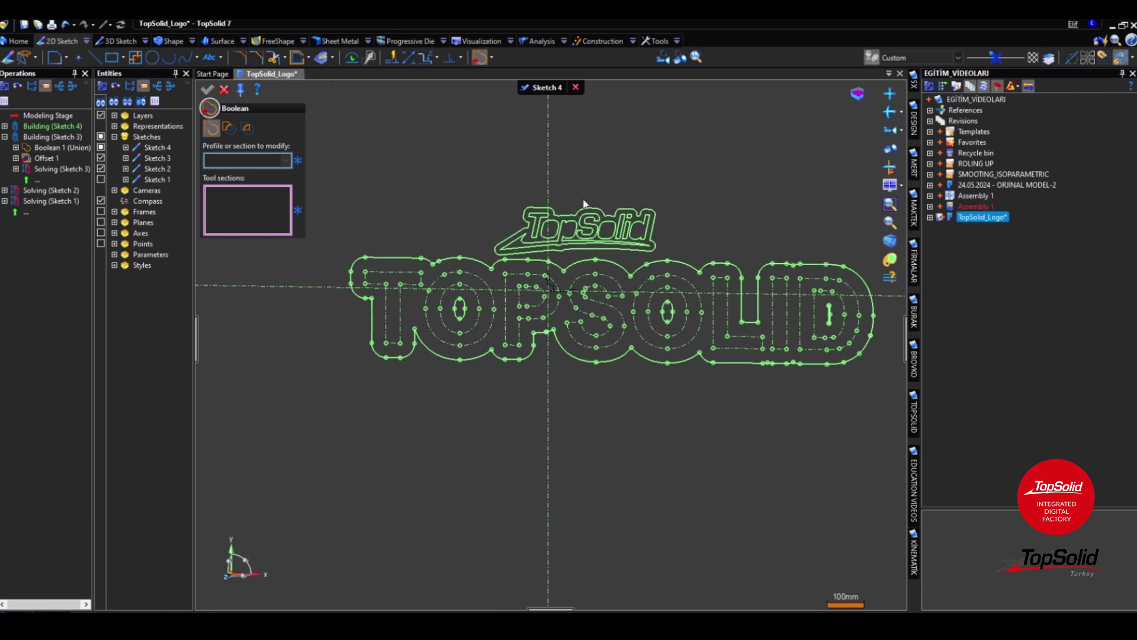
click(224, 90)
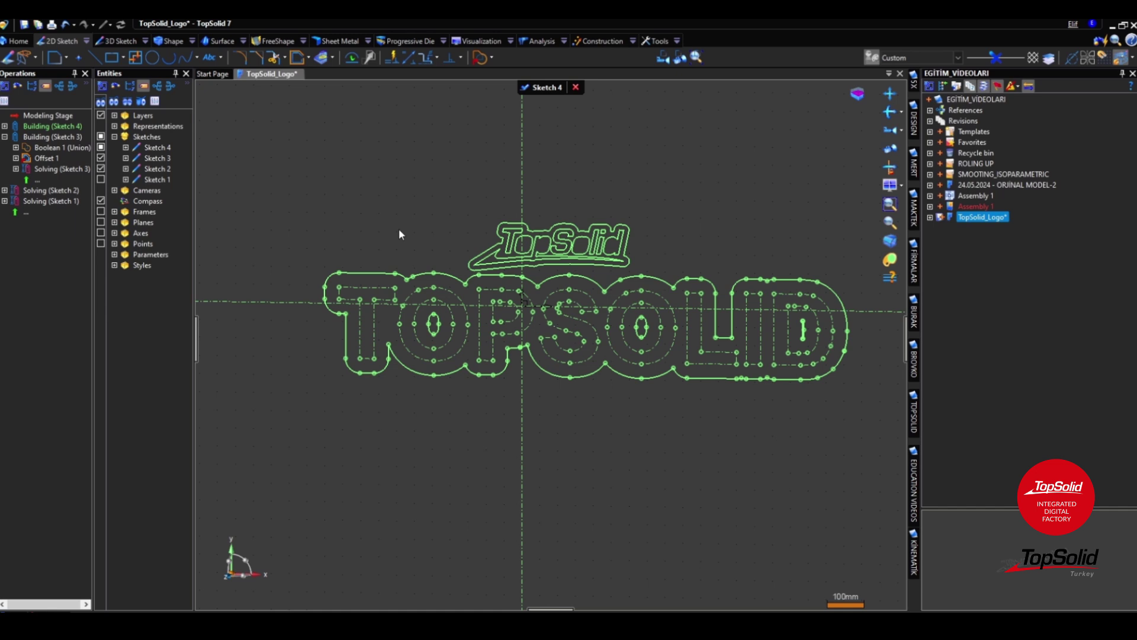
click(549, 88)
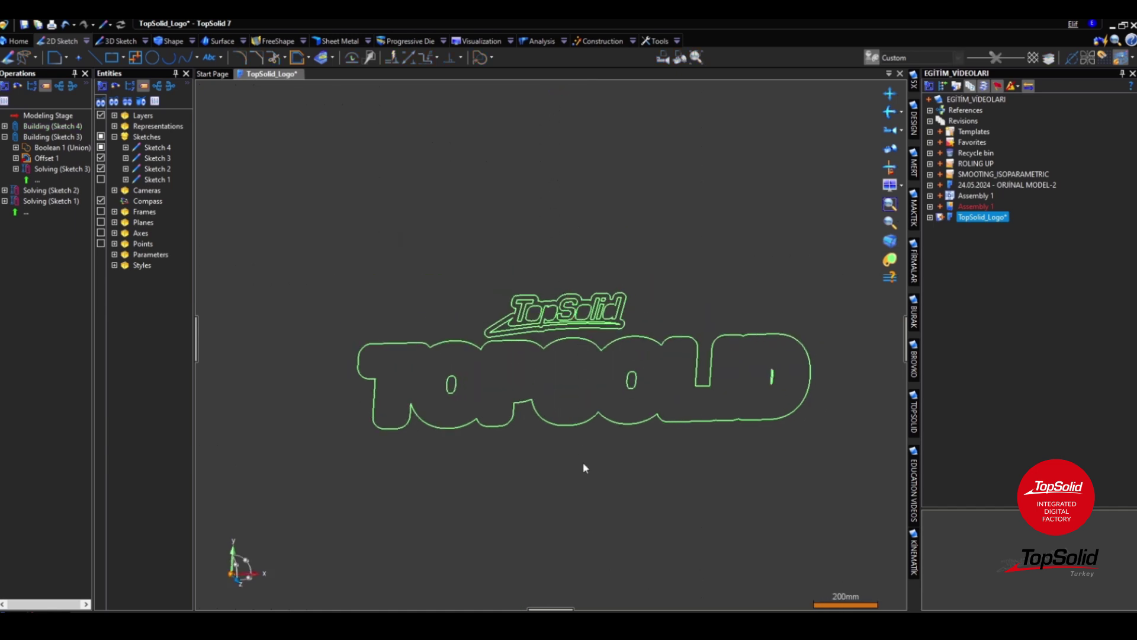
scroll(583, 462, up, 3)
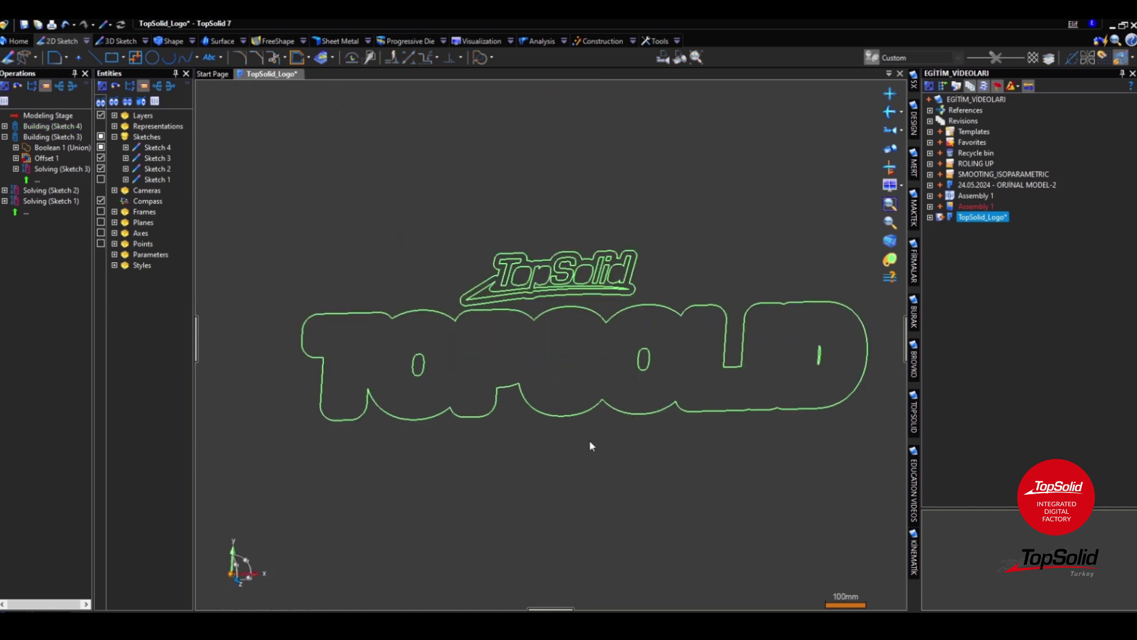
Hide Sketch 4 with the TOPSOLID text contour, leaving the traced logo sketches displayed.
click(101, 148)
scroll(481, 320, up, 2)
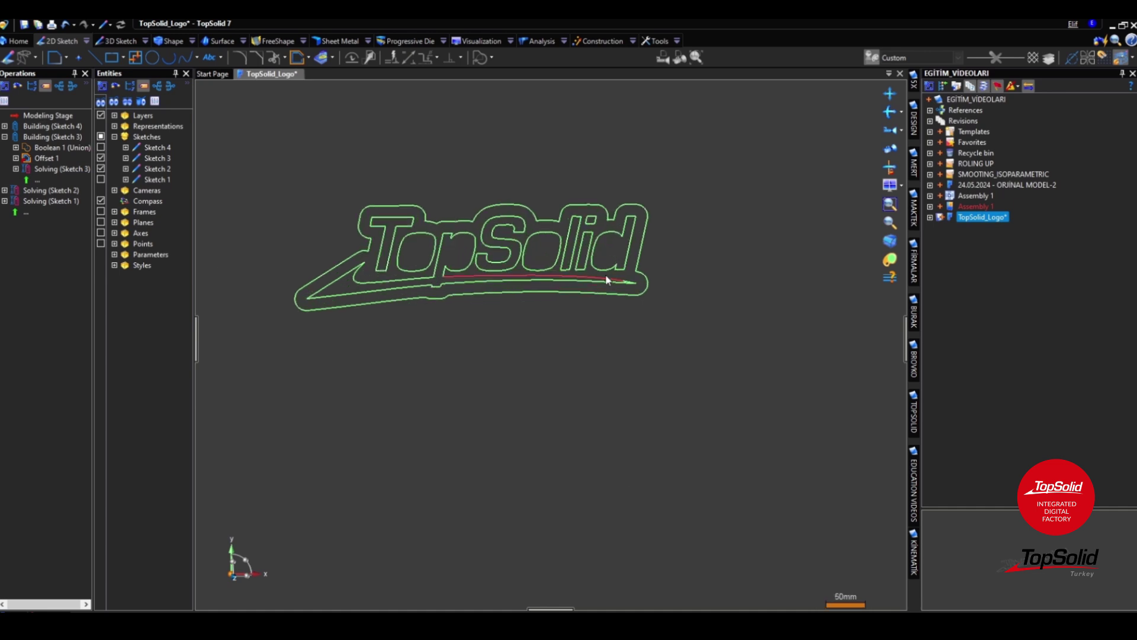
middle_drag(474, 292, 560, 310)
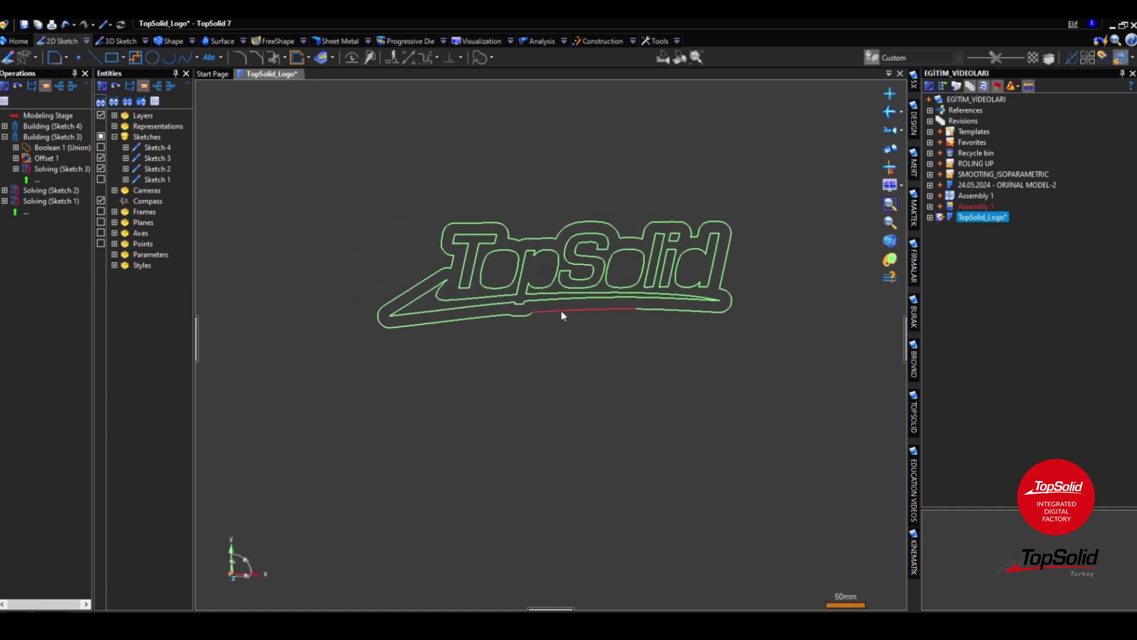
Extrude the logo's outer contour, Sketch 3, by 1 cm in the reversed direction and exit the Extruded command.
click(166, 40)
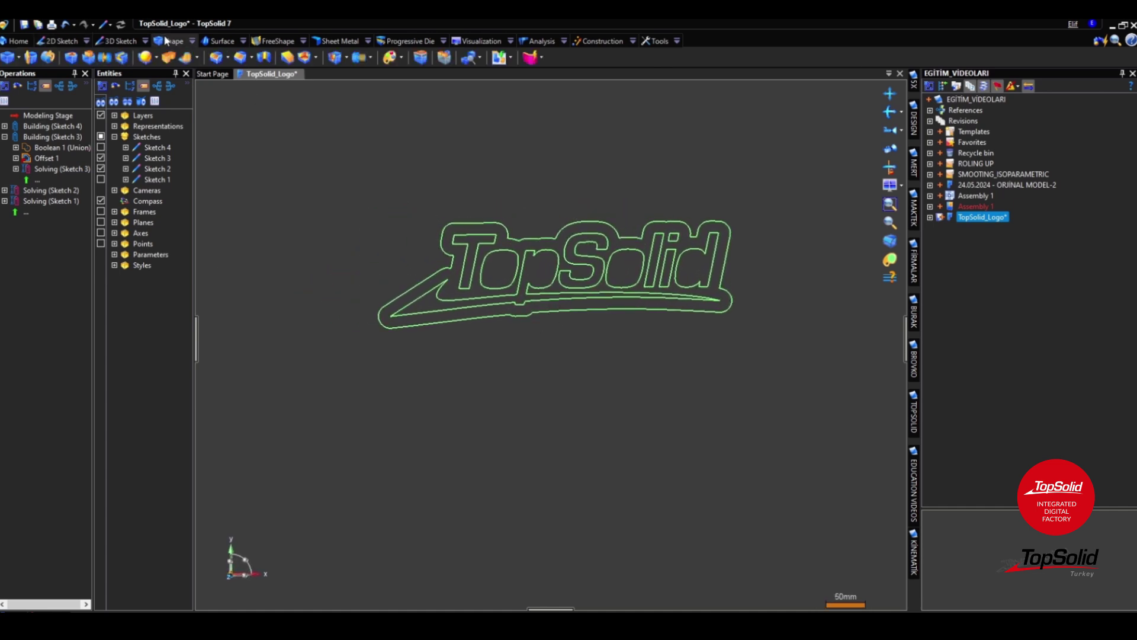
click(30, 57)
click(407, 301)
middle_drag(441, 268, 594, 283)
click(585, 277)
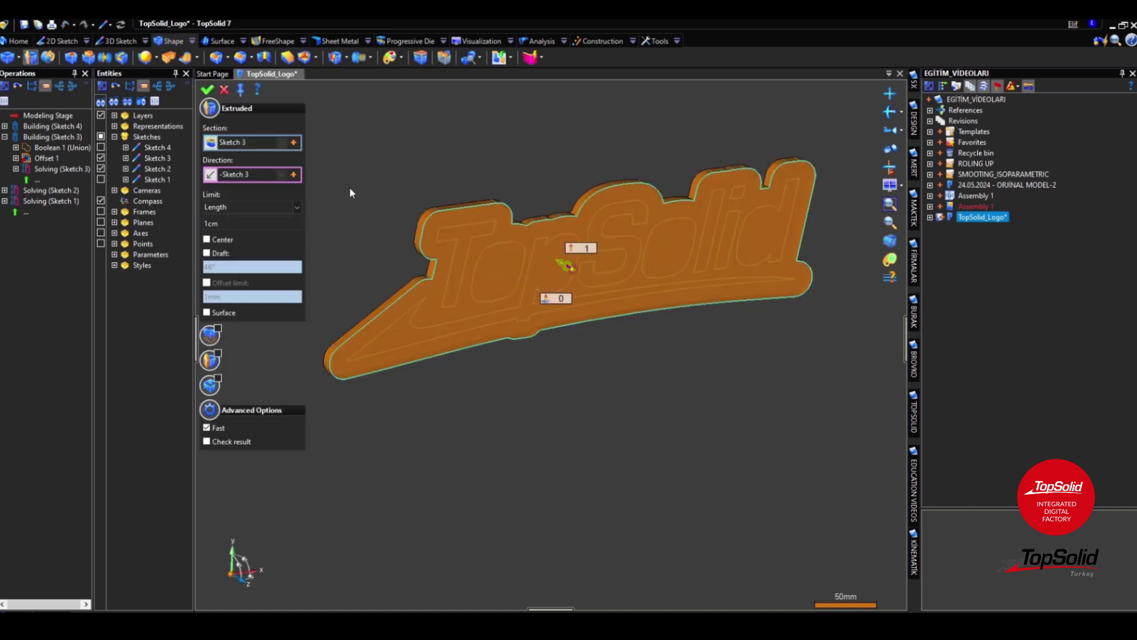
right_click(350, 192)
click(358, 188)
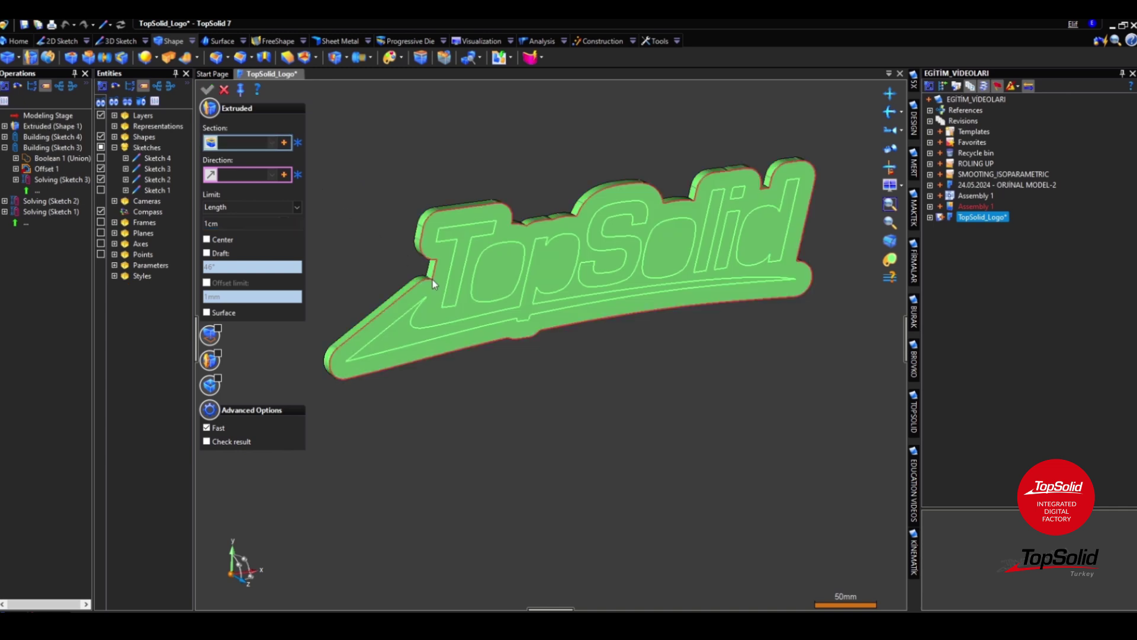
middle_drag(432, 280, 362, 261)
key(Escape)
Open Sketch 2 for editing and create contours on the inner openings of the first o and the p with the Contour Wizard.
right_click(161, 183)
click(190, 269)
scroll(497, 267, up, 2)
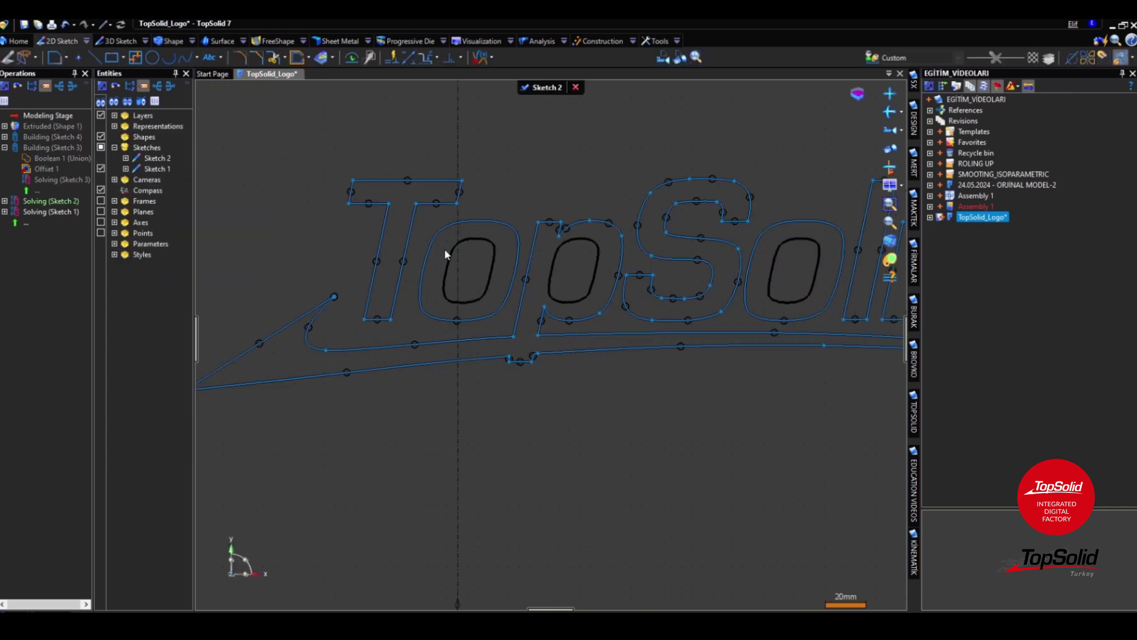
click(65, 59)
click(83, 92)
click(493, 238)
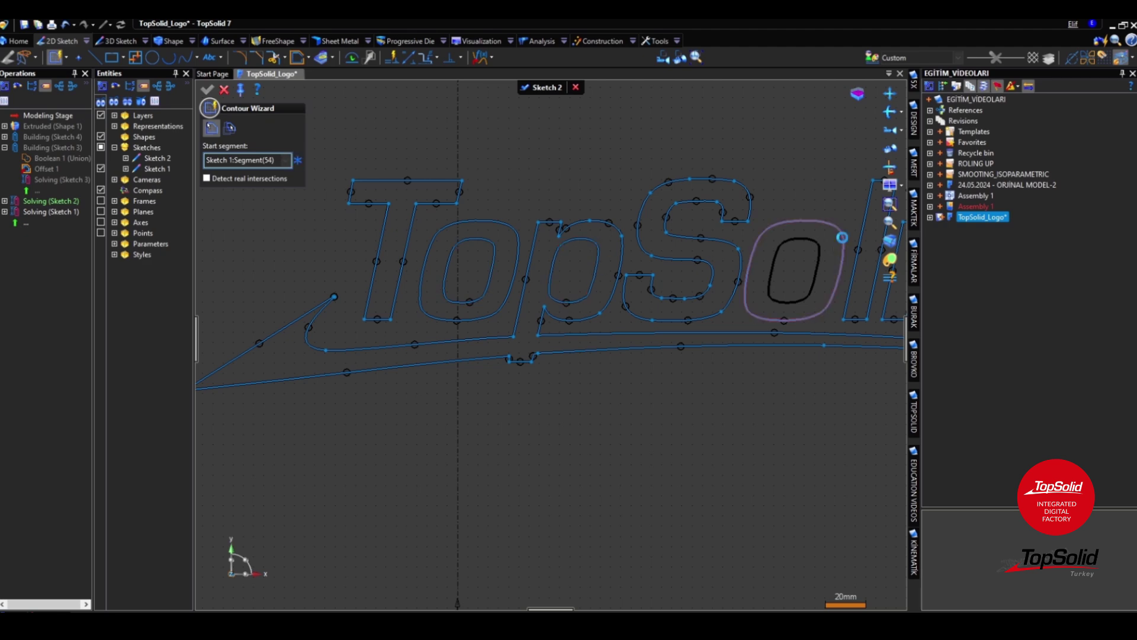
Add contours for the inner openings of the second o and the d, and finish editing Sketch 2.
click(819, 247)
scroll(596, 236, down, 2)
middle_drag(661, 232, 609, 233)
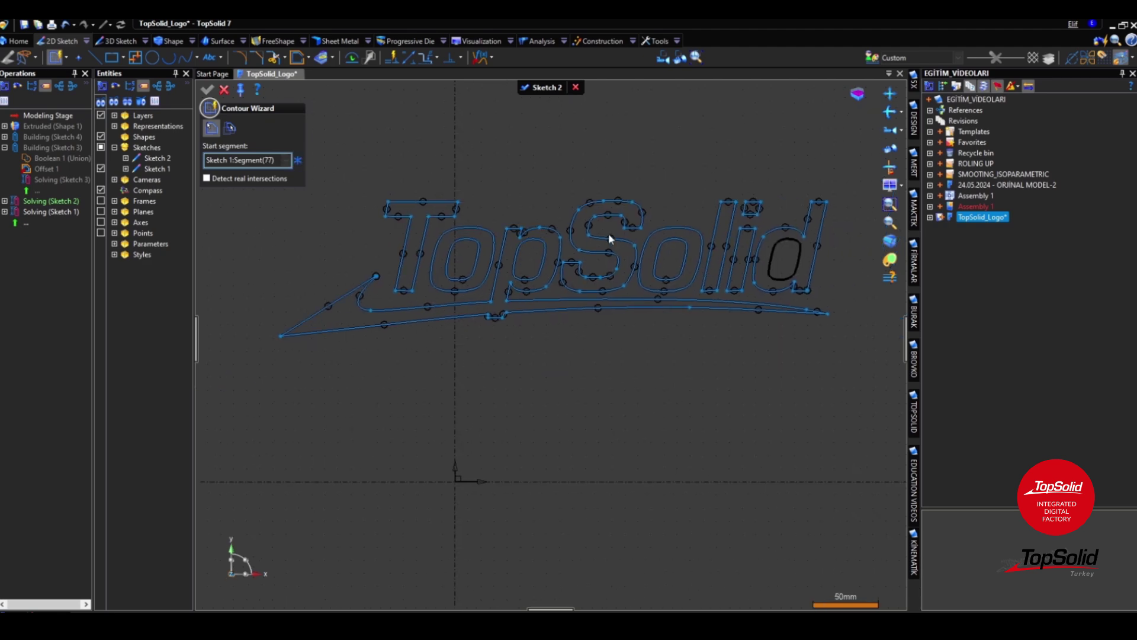
click(802, 260)
right_click(685, 139)
click(714, 159)
click(546, 89)
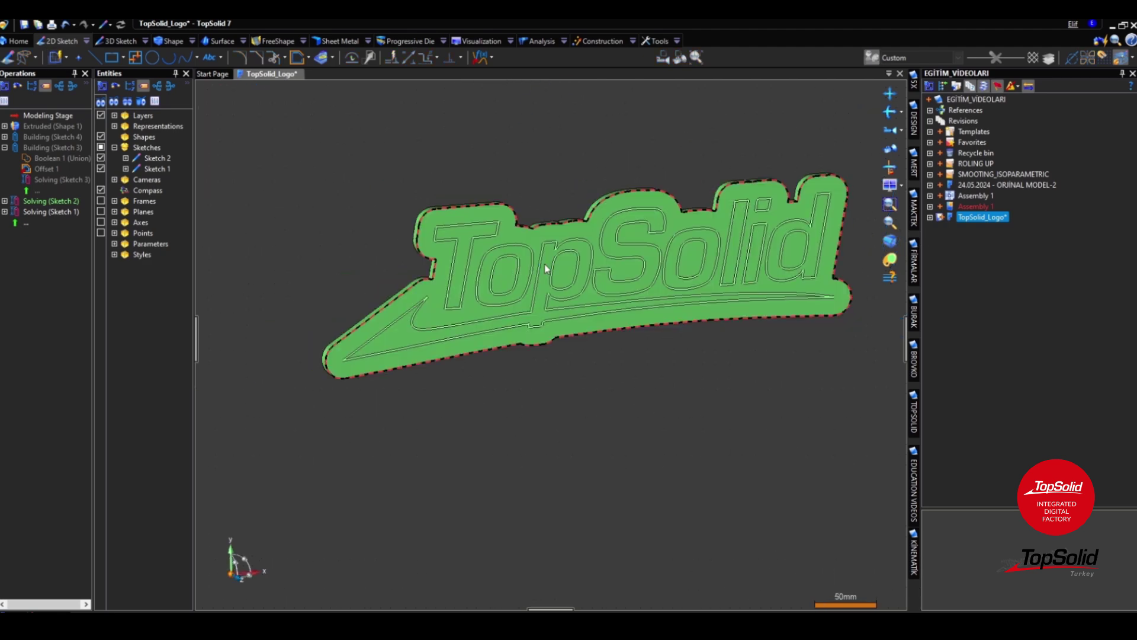
Extrude the traced TopSolid lettering, Sketch 1, with a length of 2 cm.
click(174, 41)
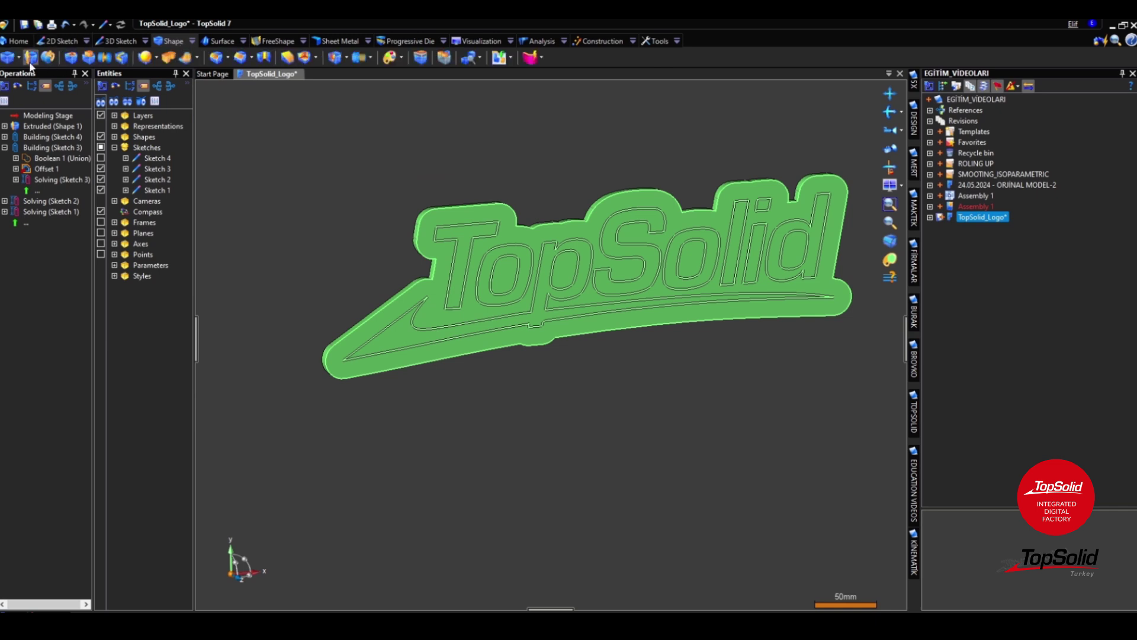
click(30, 57)
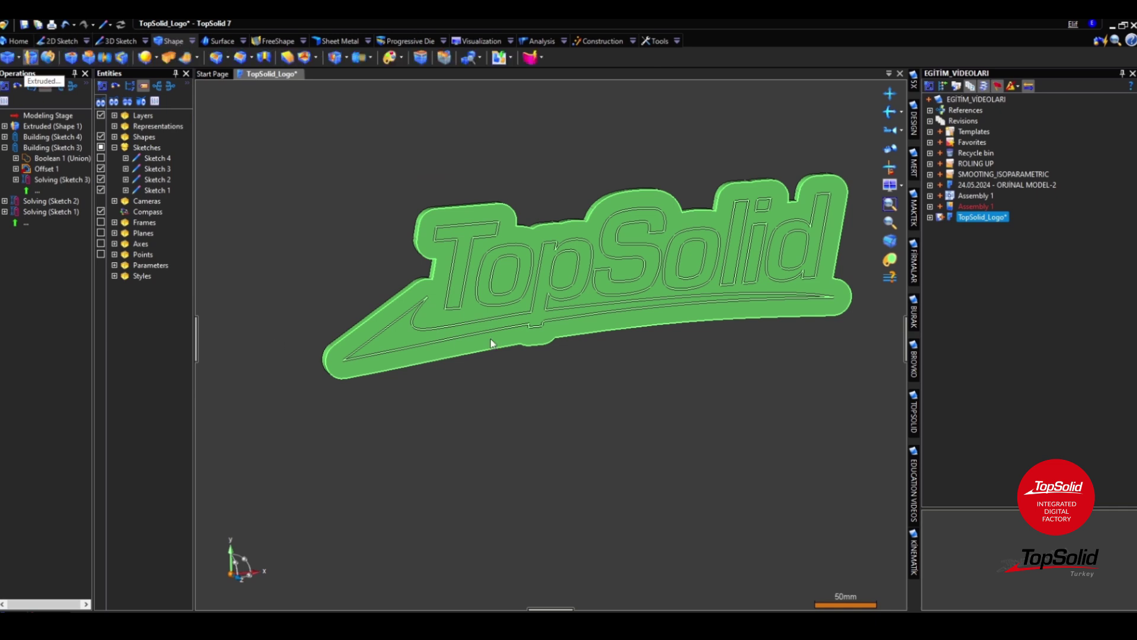
click(470, 257)
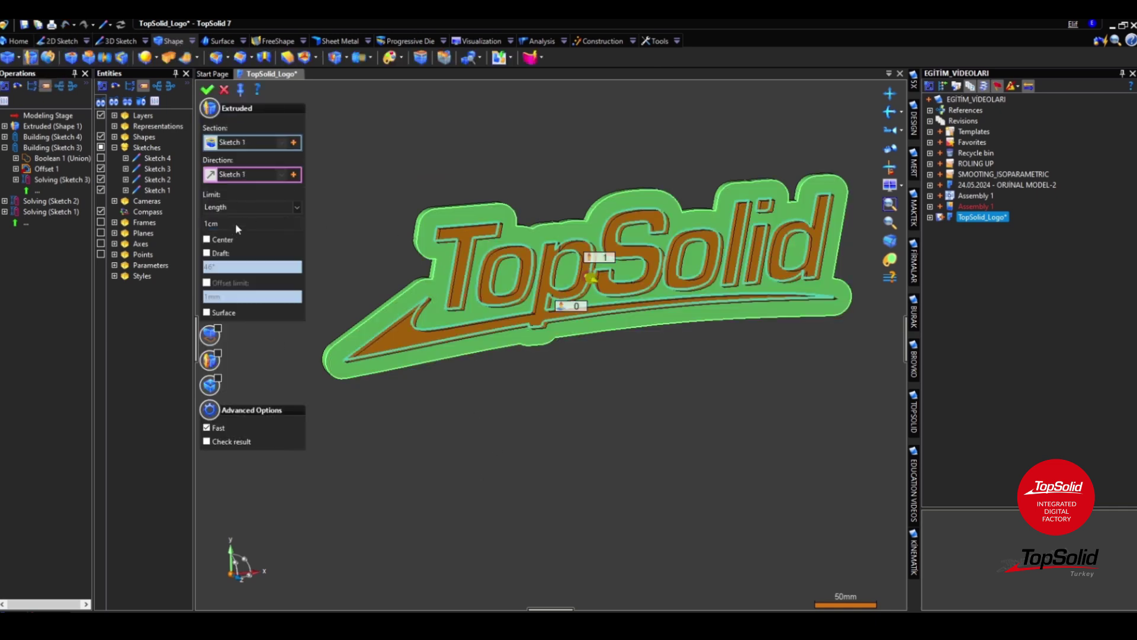
scroll(540, 279, up, 3)
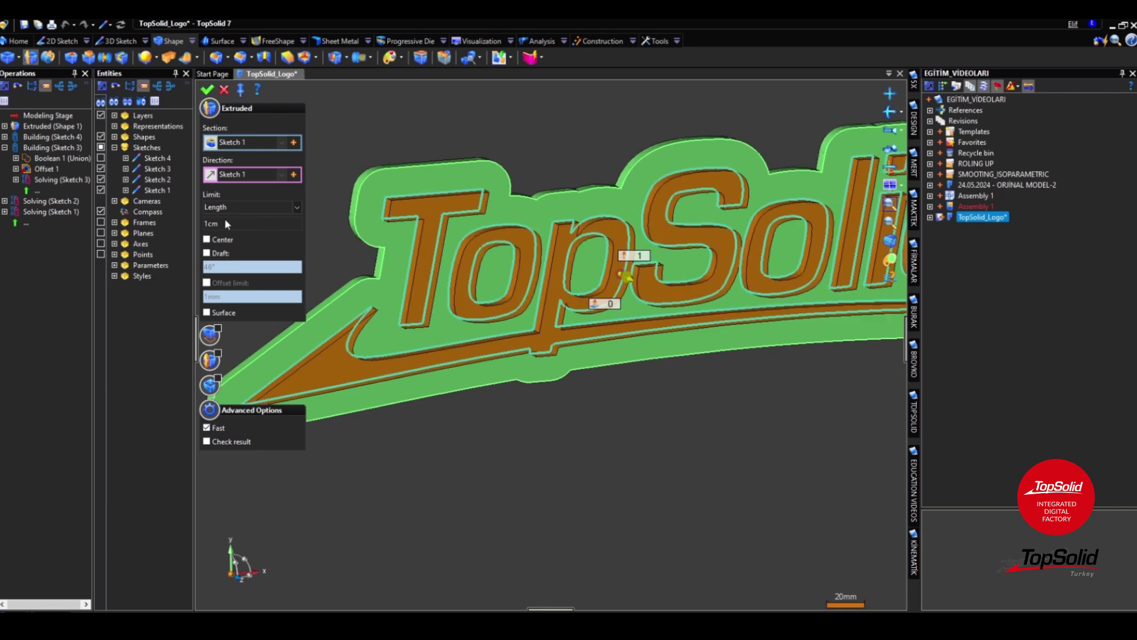
text(2)
key(Return)
right_click(554, 413)
click(575, 414)
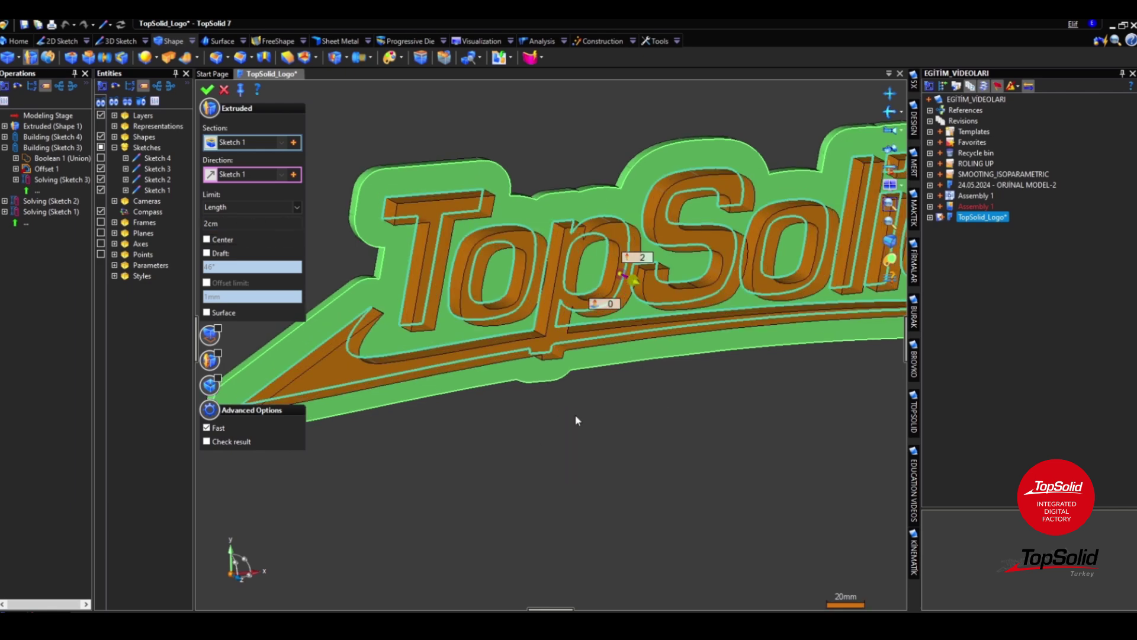
Set the colour of the backing plate, Shape 1, to white in its attributes.
scroll(571, 336, down, 2)
mouse_move(571, 337)
middle_down()
mouse_move(560, 324)
mouse_move(569, 312)
mouse_move(568, 333)
middle_up()
scroll(467, 375, up, 4)
click(467, 379)
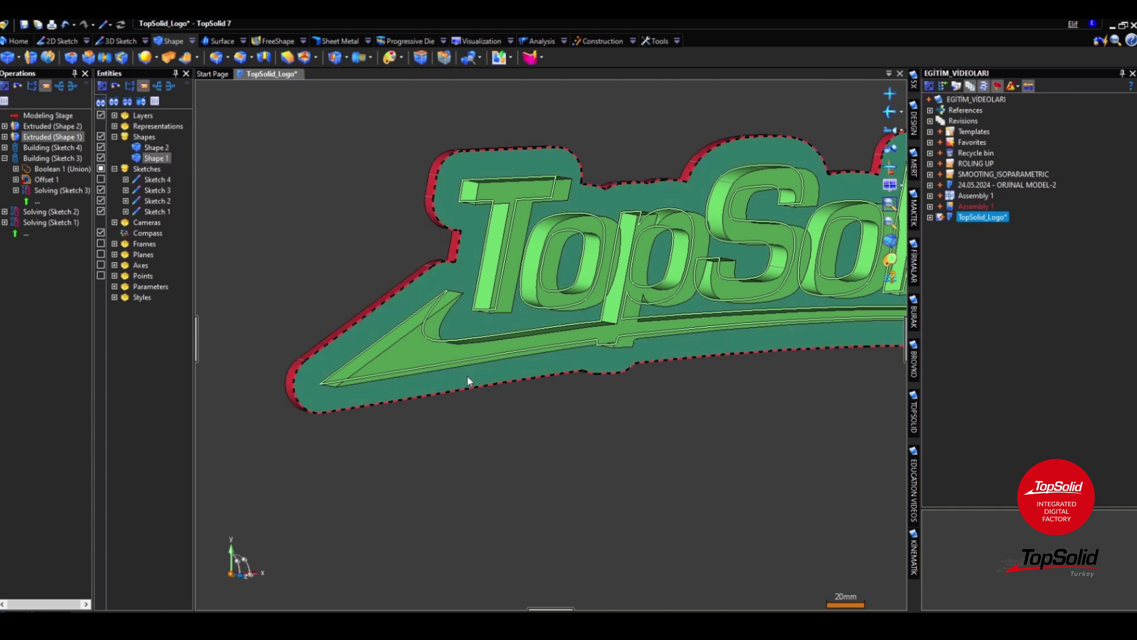
right_click(545, 368)
click(581, 540)
click(232, 139)
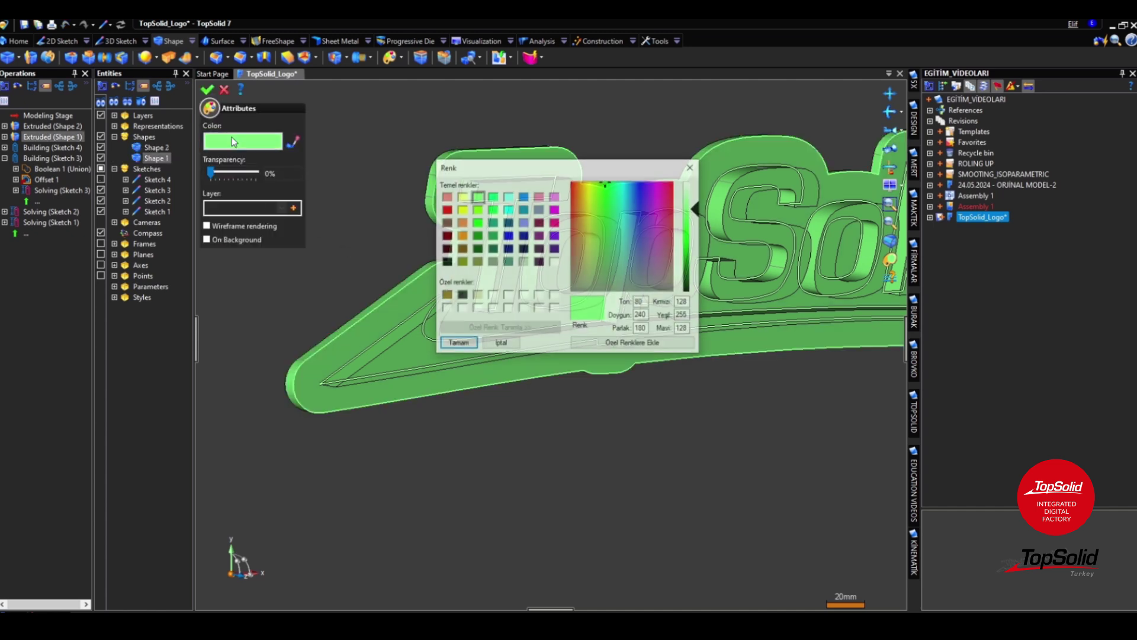
click(495, 297)
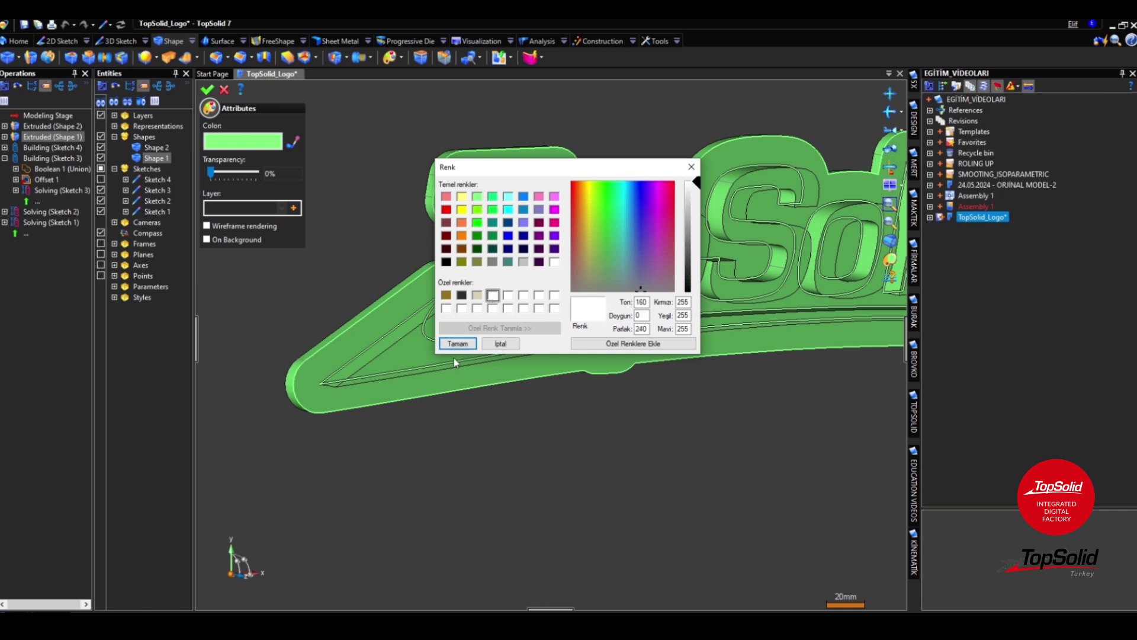
click(458, 344)
key(Return)
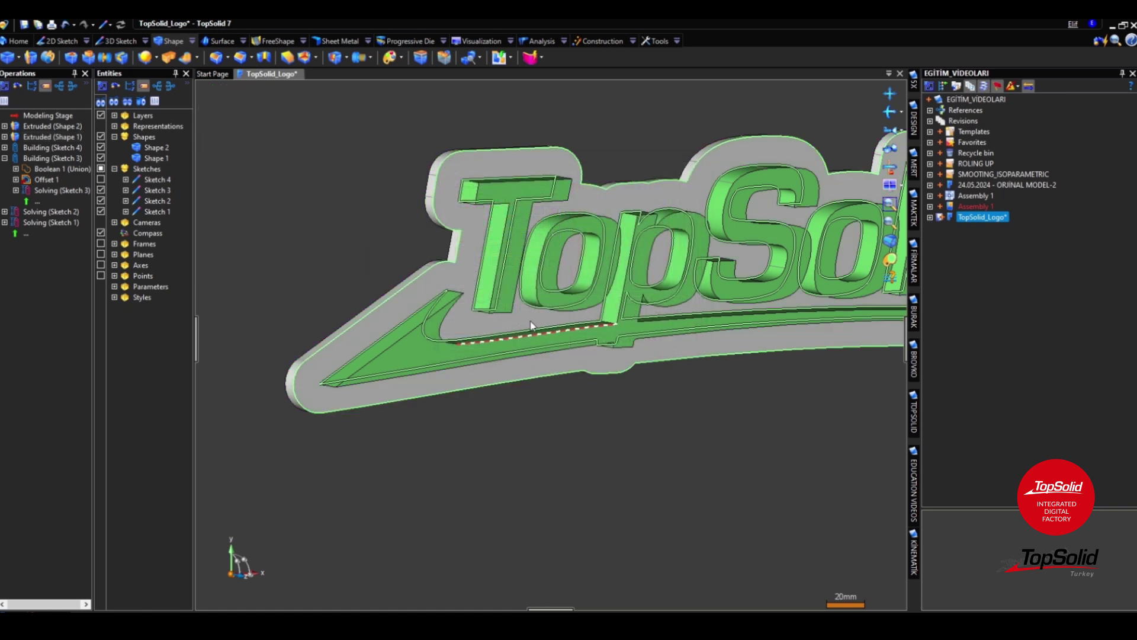
Set the colour of the extruded lettering, Shape 2, to red in its attributes.
right_click(505, 262)
click(547, 424)
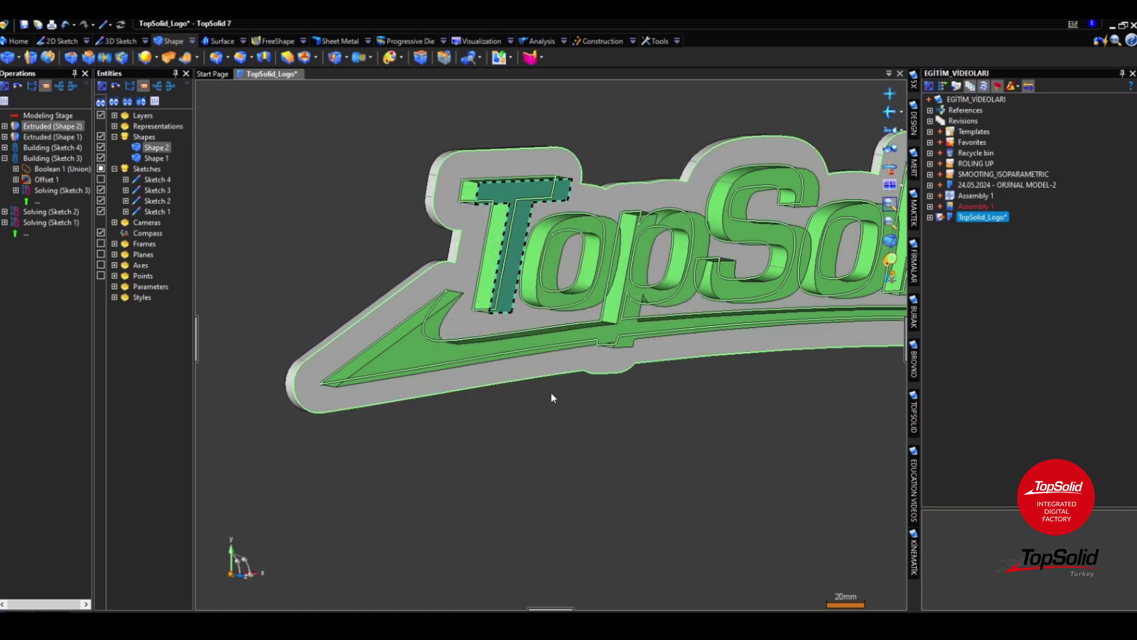
click(228, 141)
click(446, 209)
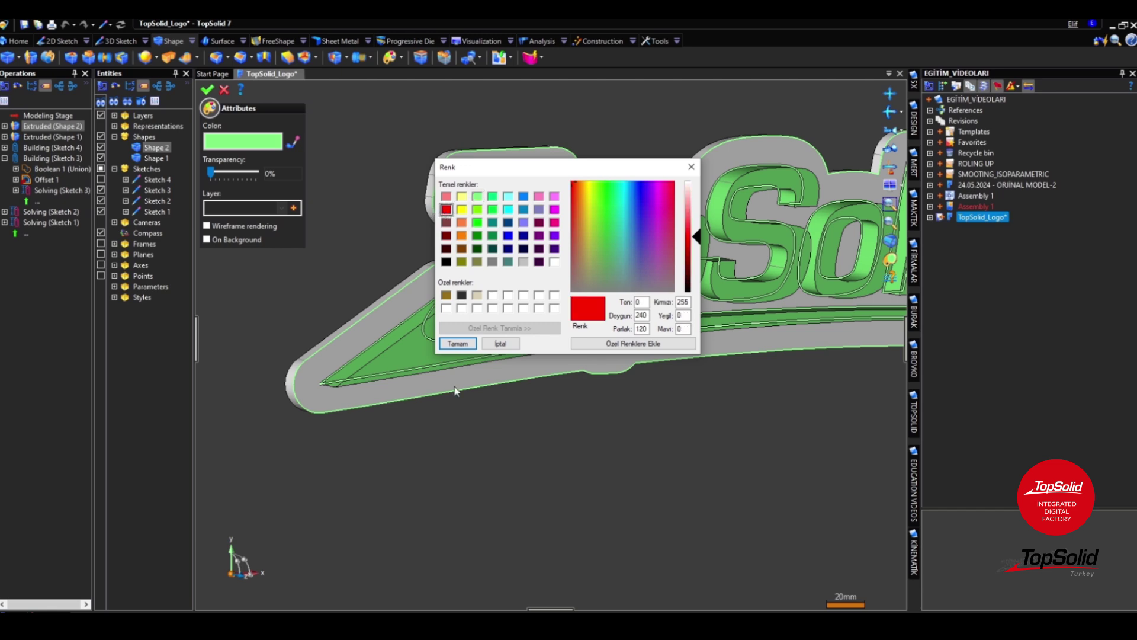
click(458, 344)
key(Return)
Hide all sketches so only the coloured logo shapes are displayed.
scroll(404, 202, down, 2)
middle_drag(577, 317, 625, 340)
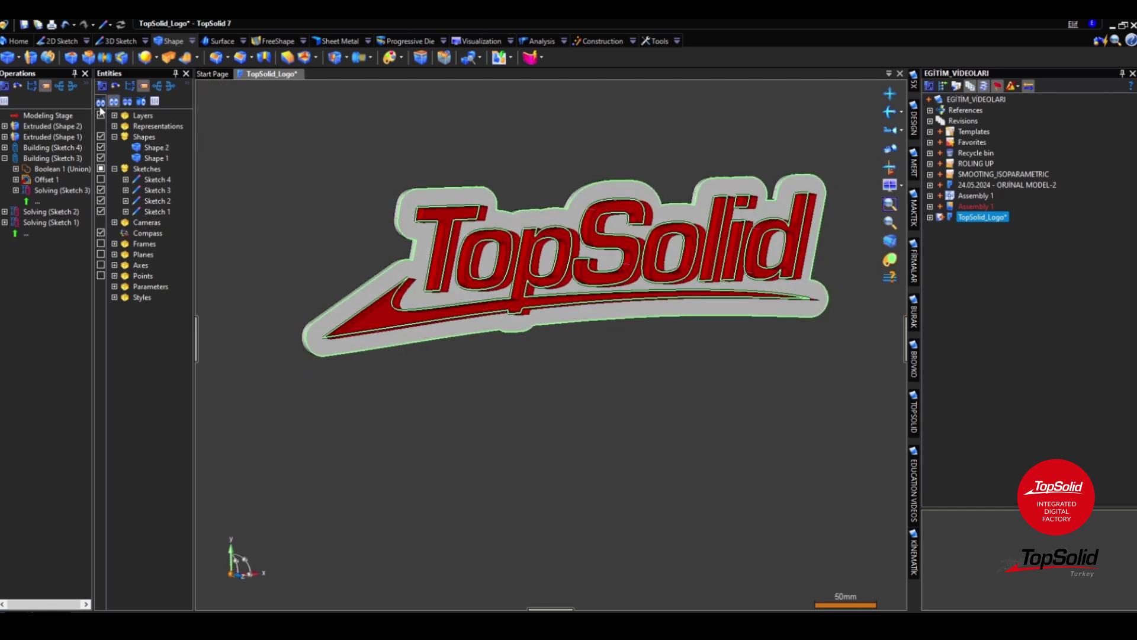
click(100, 168)
scroll(358, 243, up, 2)
mouse_move(415, 246)
middle_down()
mouse_move(449, 262)
mouse_move(462, 337)
middle_up()
scroll(468, 342, down, 3)
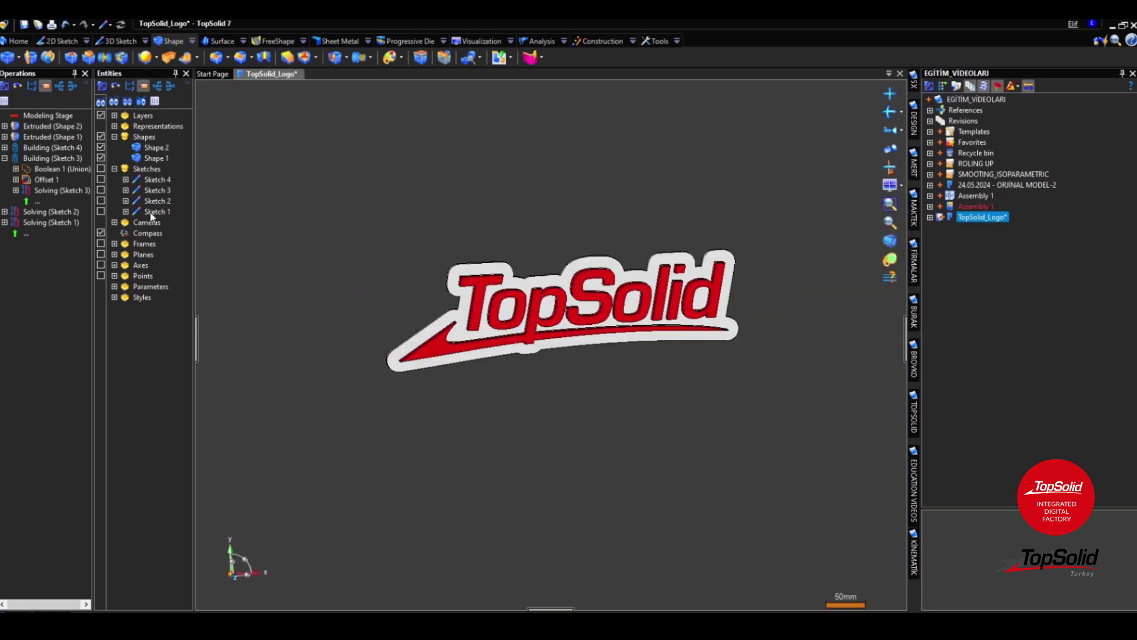
Show and open Sketch 1 to examine the logo's position relative to the origin, then close and hide it.
click(101, 211)
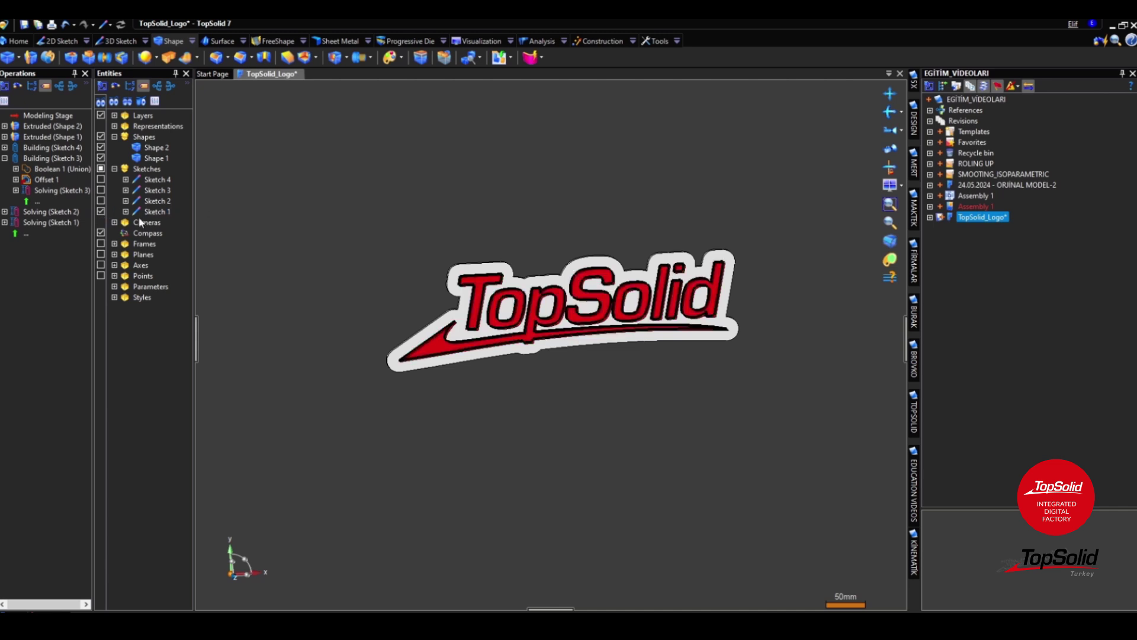
right_click(173, 211)
click(201, 296)
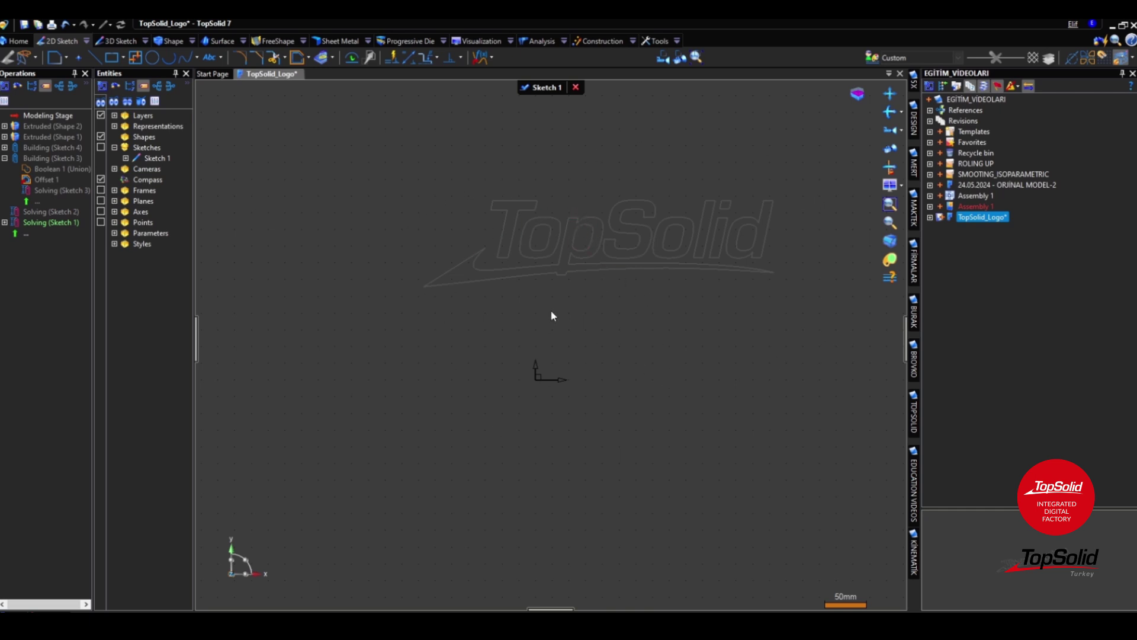
click(547, 88)
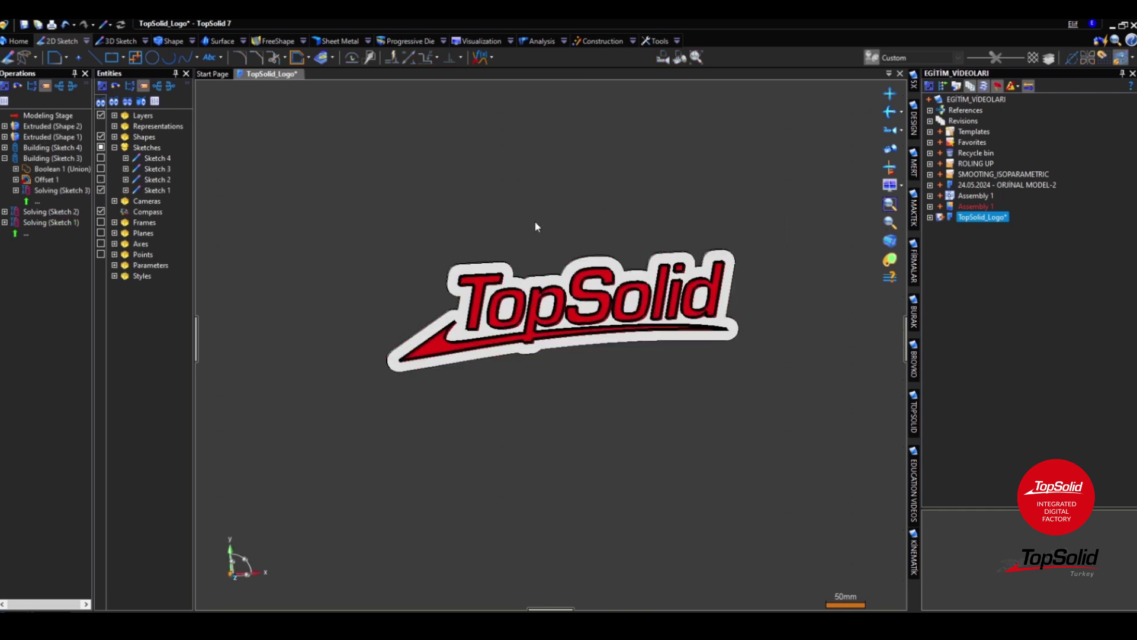
click(102, 148)
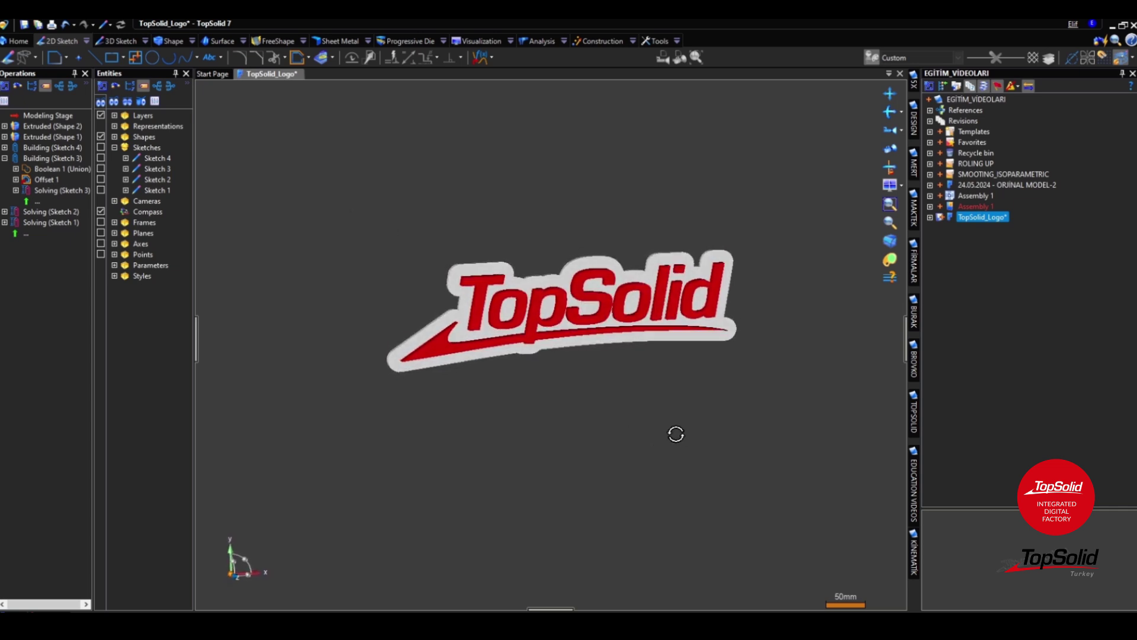
Start a Transformation with Shape 1 and Shape 2 as the entities to transform.
click(633, 42)
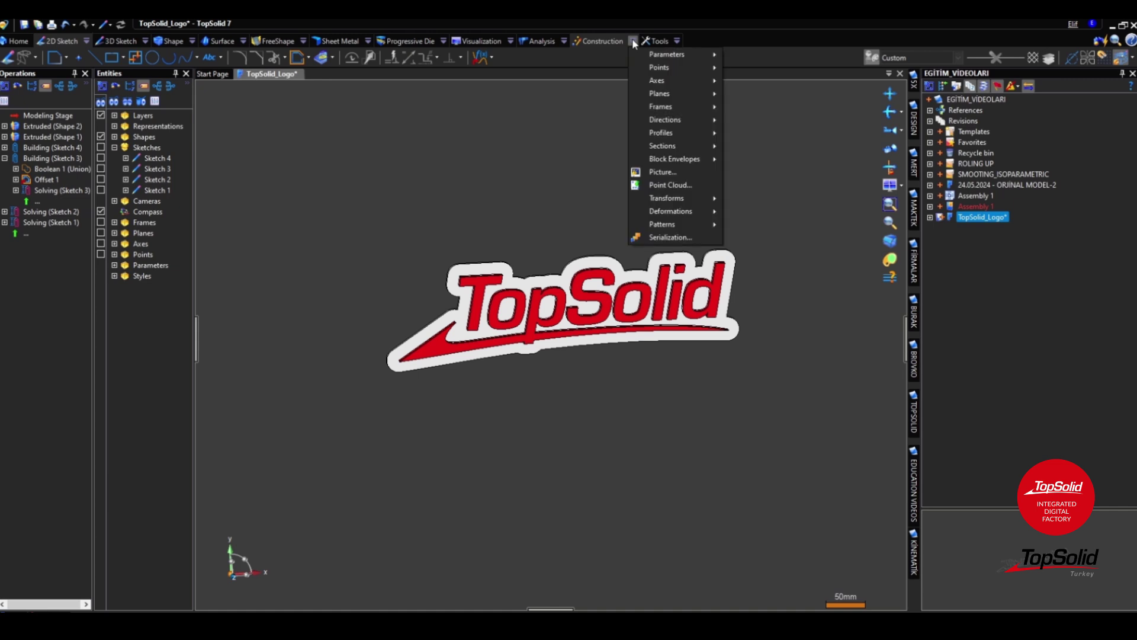
mouse_move(713, 202)
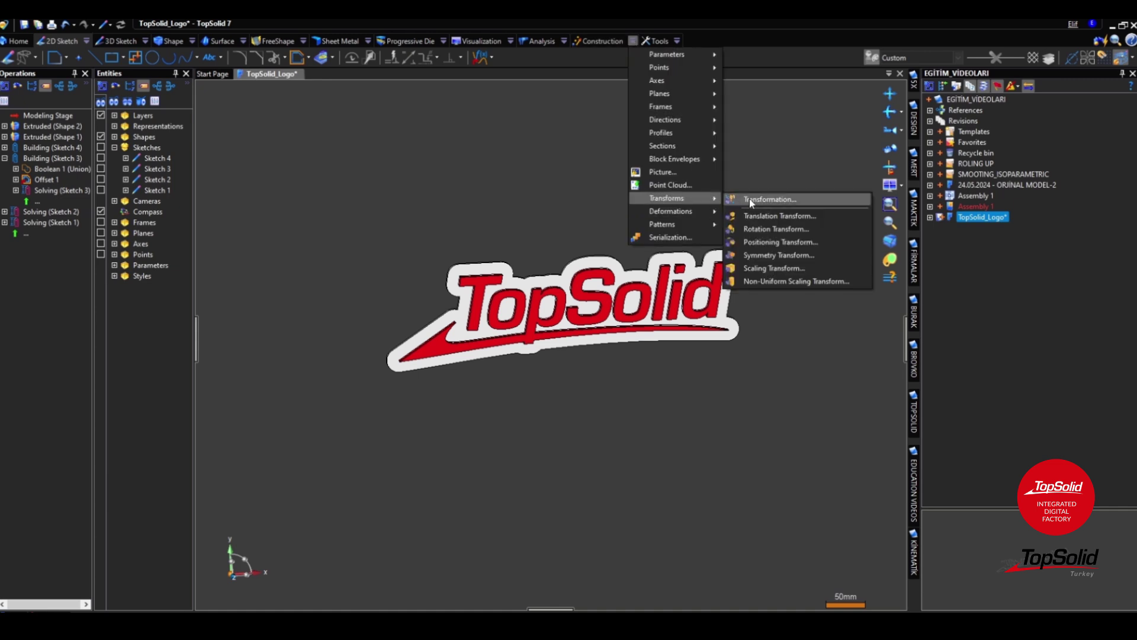
click(748, 198)
click(450, 295)
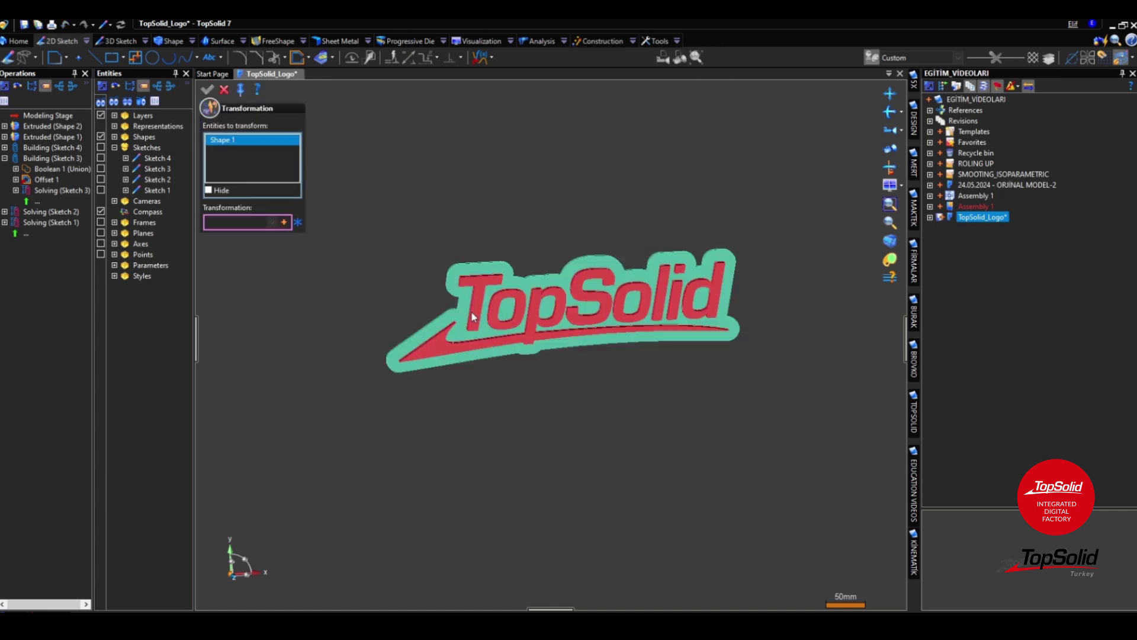
click(473, 299)
Start a new Positioning Transform for the shapes with the Absolute Frame as its destination frame.
click(283, 222)
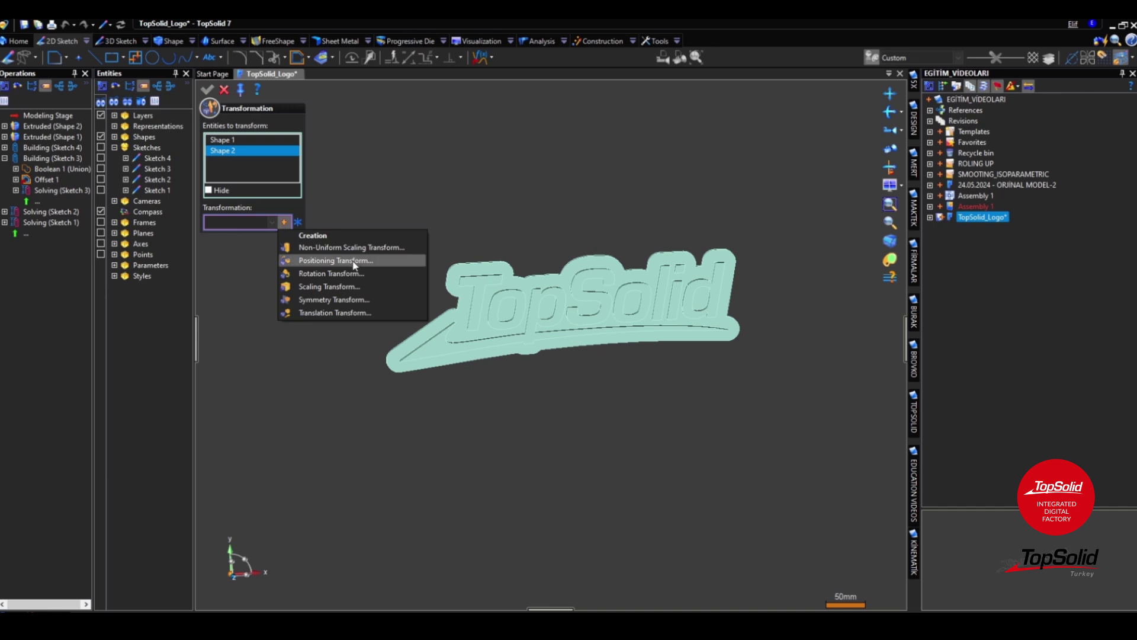
click(336, 261)
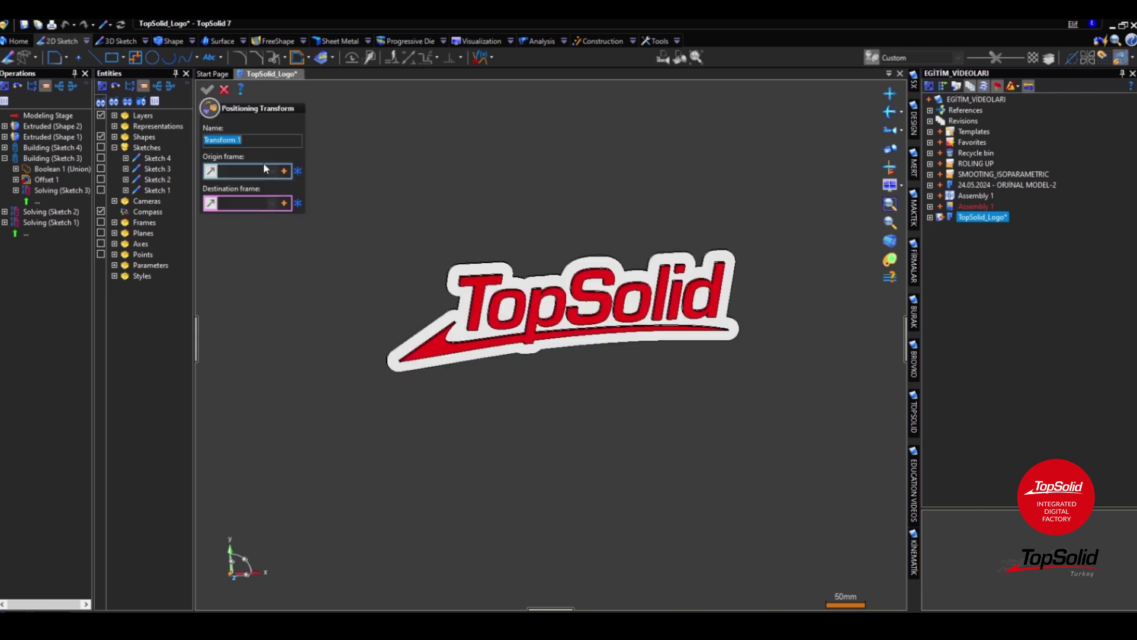
click(231, 169)
click(246, 204)
click(272, 202)
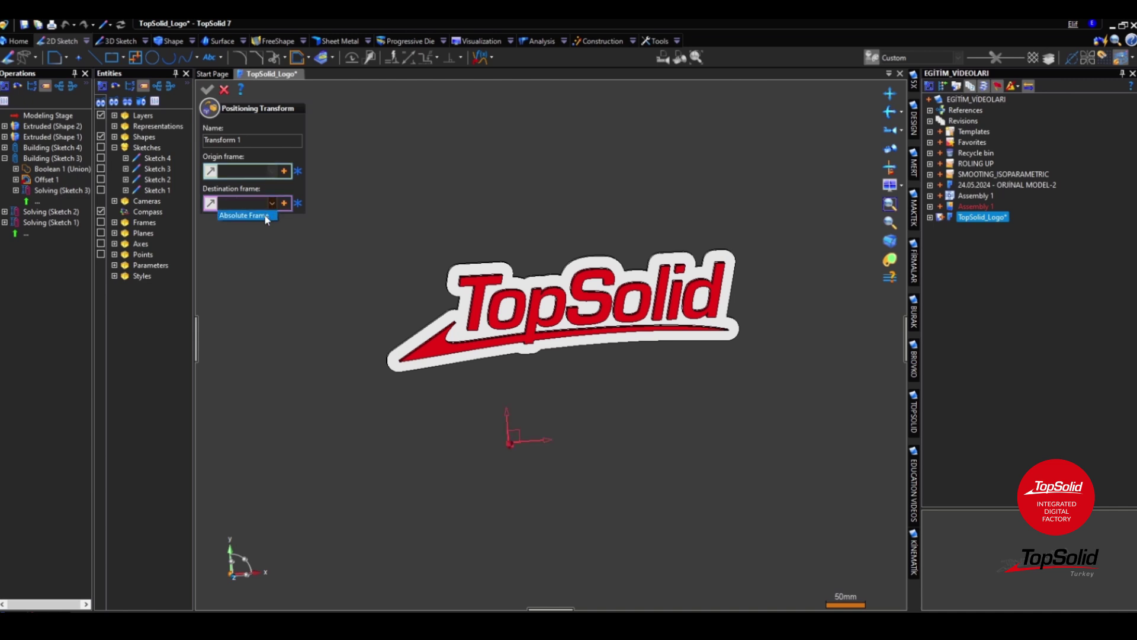
click(265, 216)
Start a Frame on Shape on Shape 2 as origin frame, with its point midway between the arrow's tip and the letter d's upper corner.
click(286, 171)
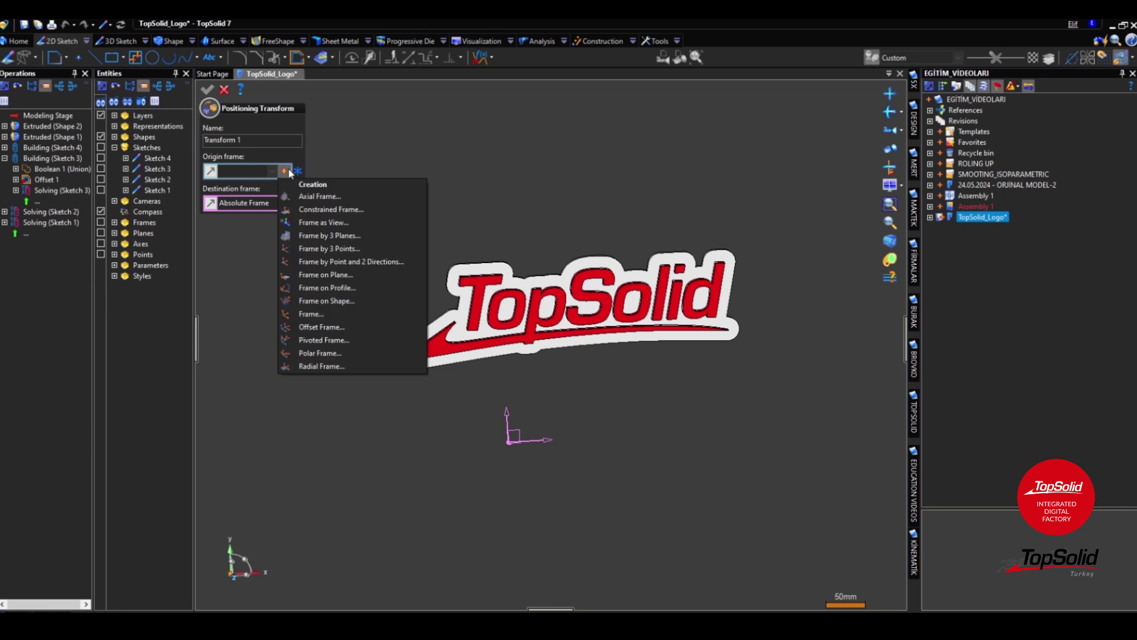
click(333, 301)
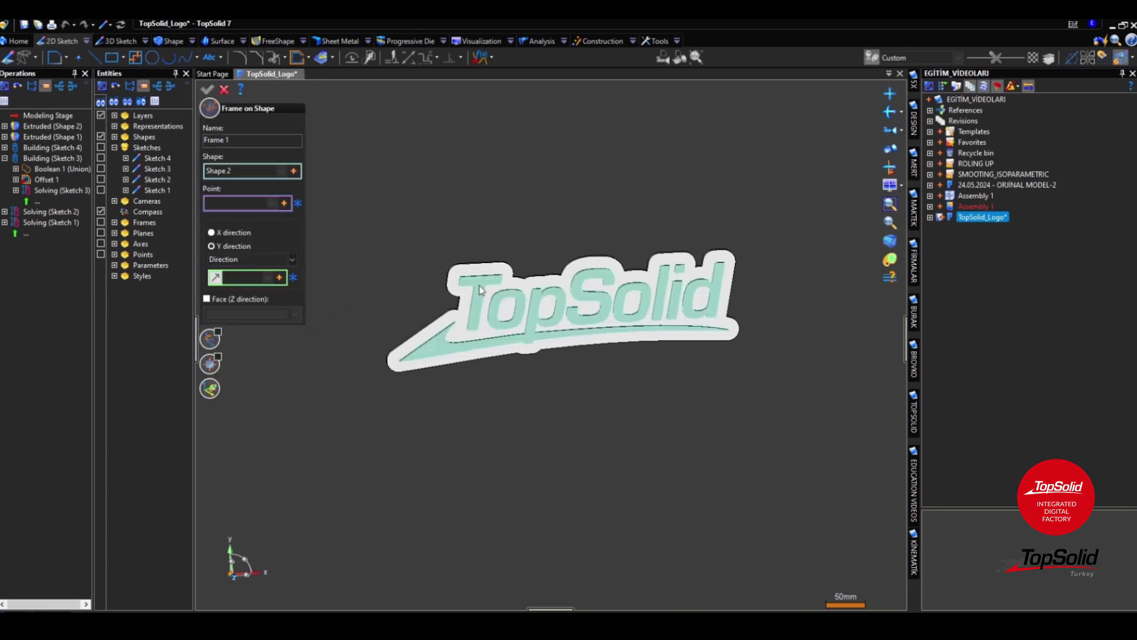
click(285, 204)
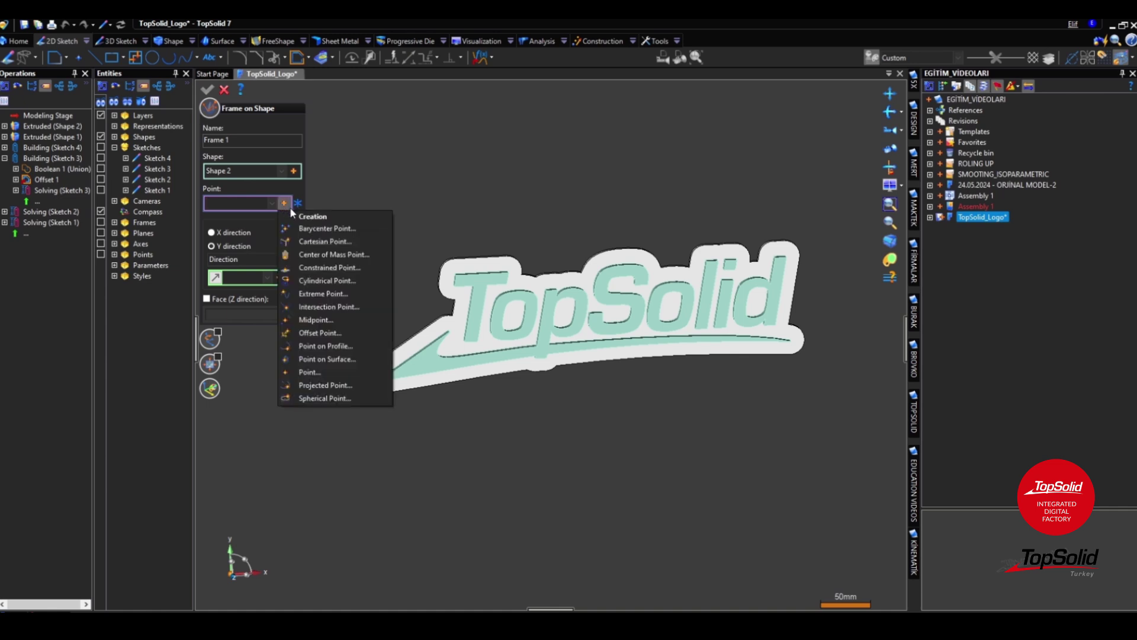
click(306, 323)
scroll(377, 384, up, 5)
click(375, 386)
scroll(377, 383, down, 6)
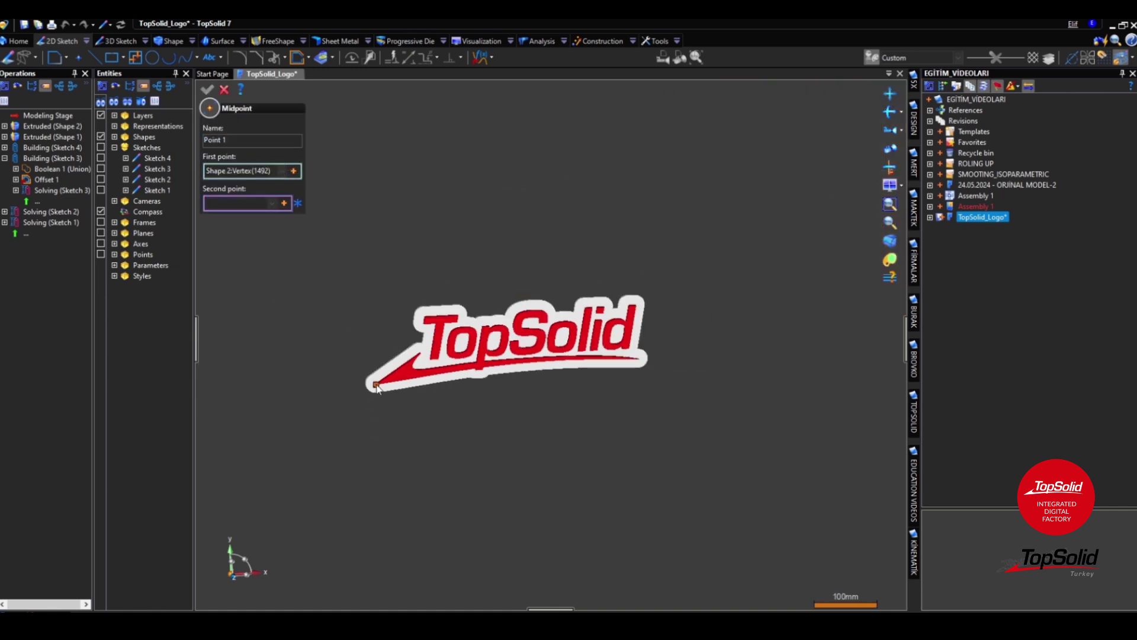
scroll(642, 326, up, 5)
click(646, 311)
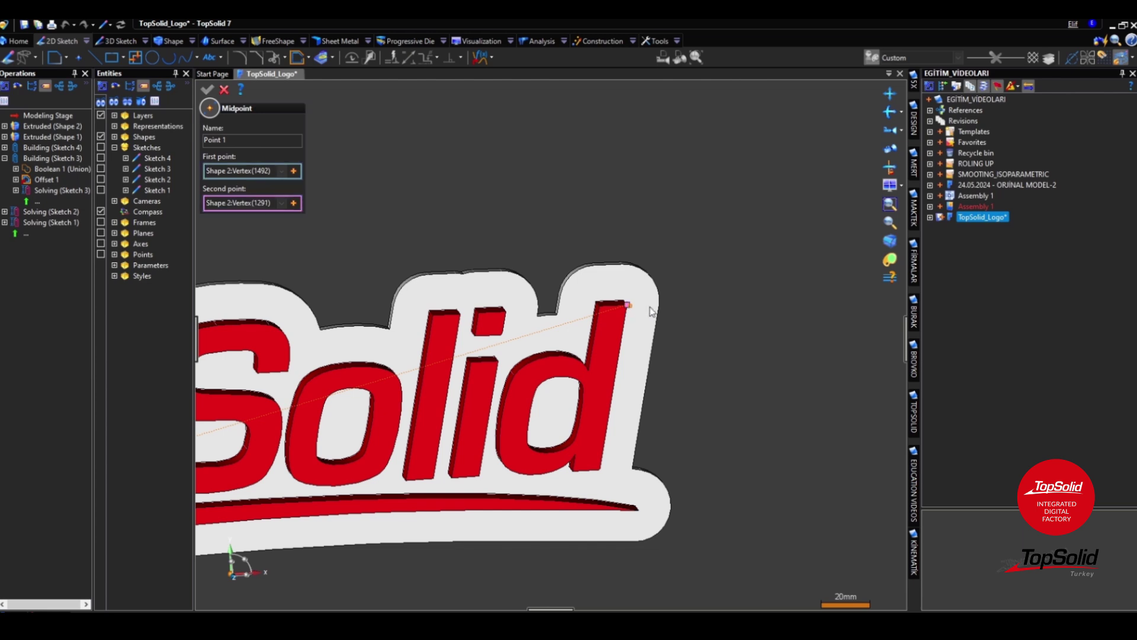
scroll(645, 310, down, 3)
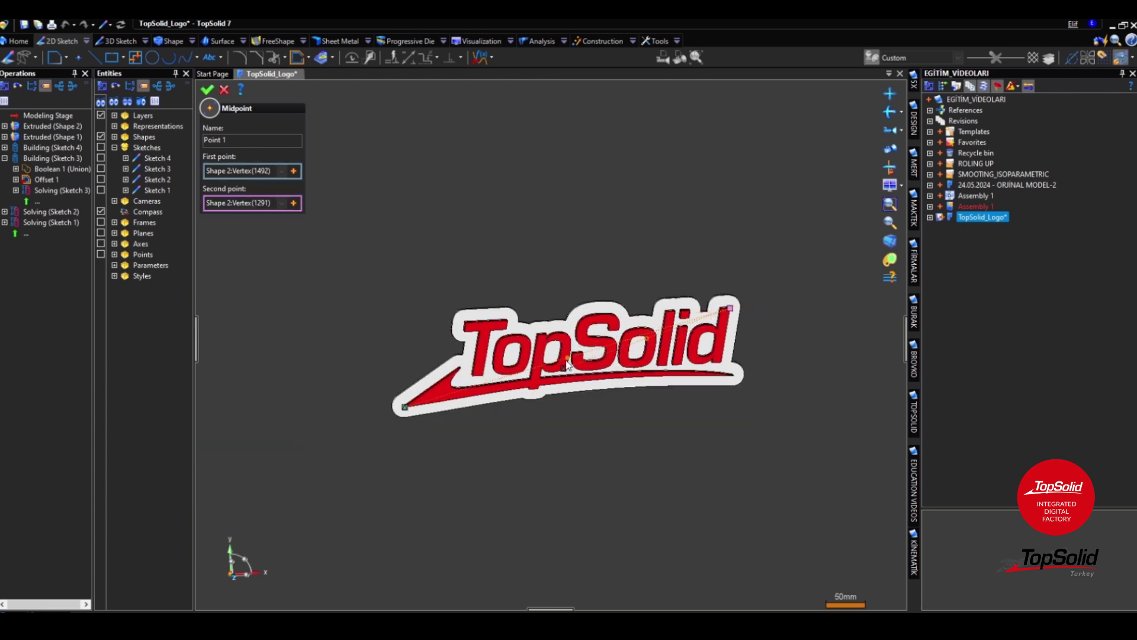
right_click(506, 212)
click(513, 219)
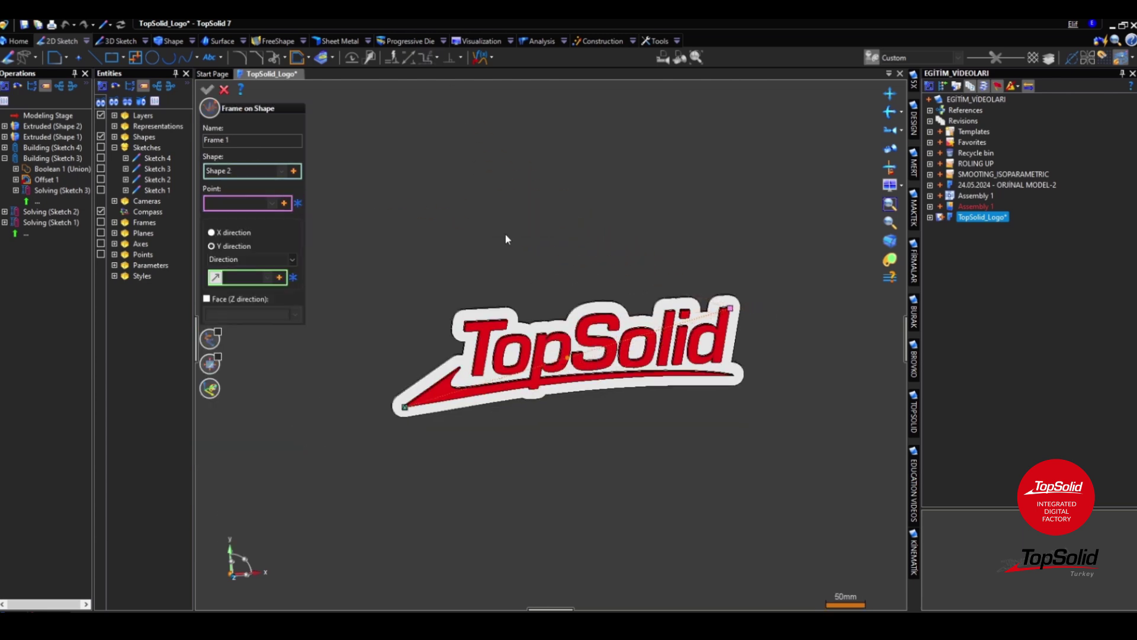
Try the Absolute X, Y and Z axes and the U isoparametric option for the frame's Y direction.
scroll(585, 372, down, 1)
middle_drag(585, 372, 403, 371)
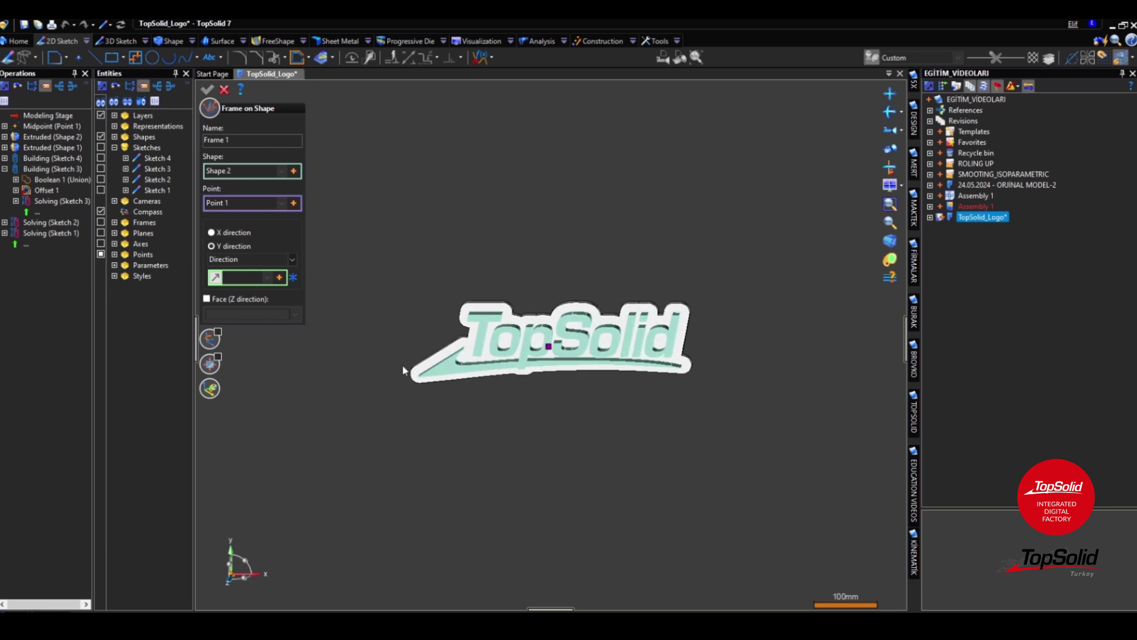
click(292, 259)
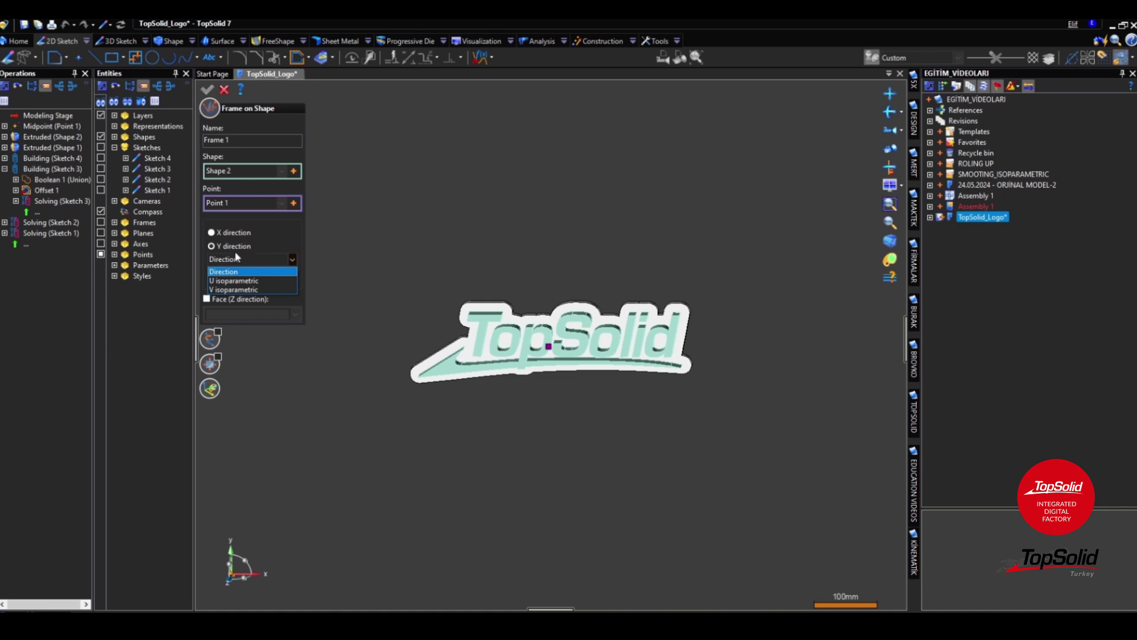
scroll(270, 272, up, 5)
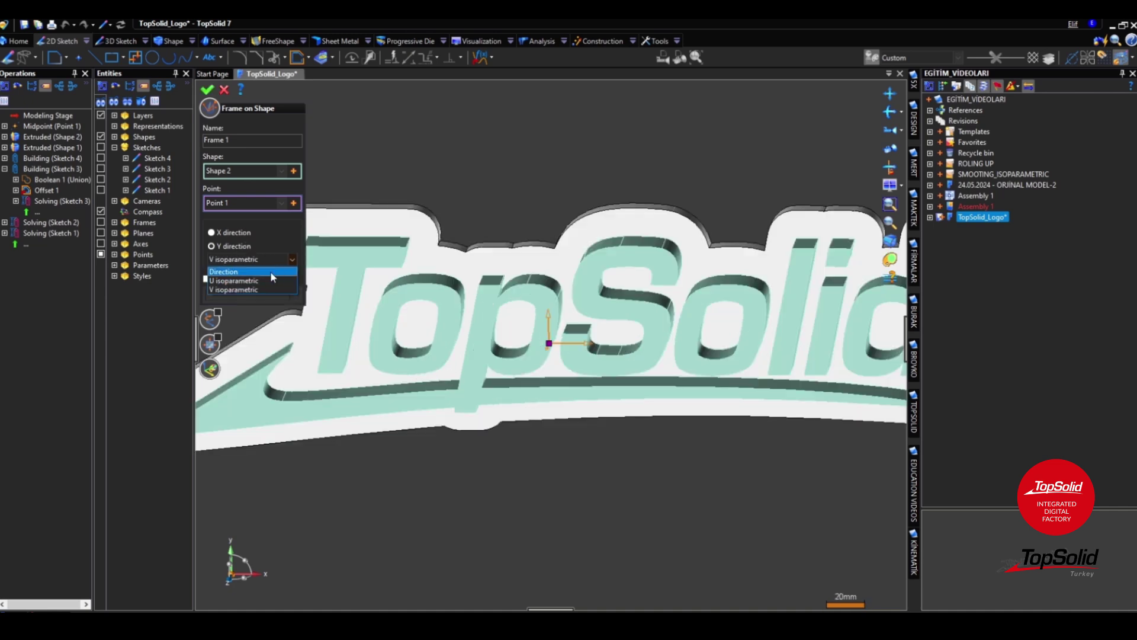
click(271, 271)
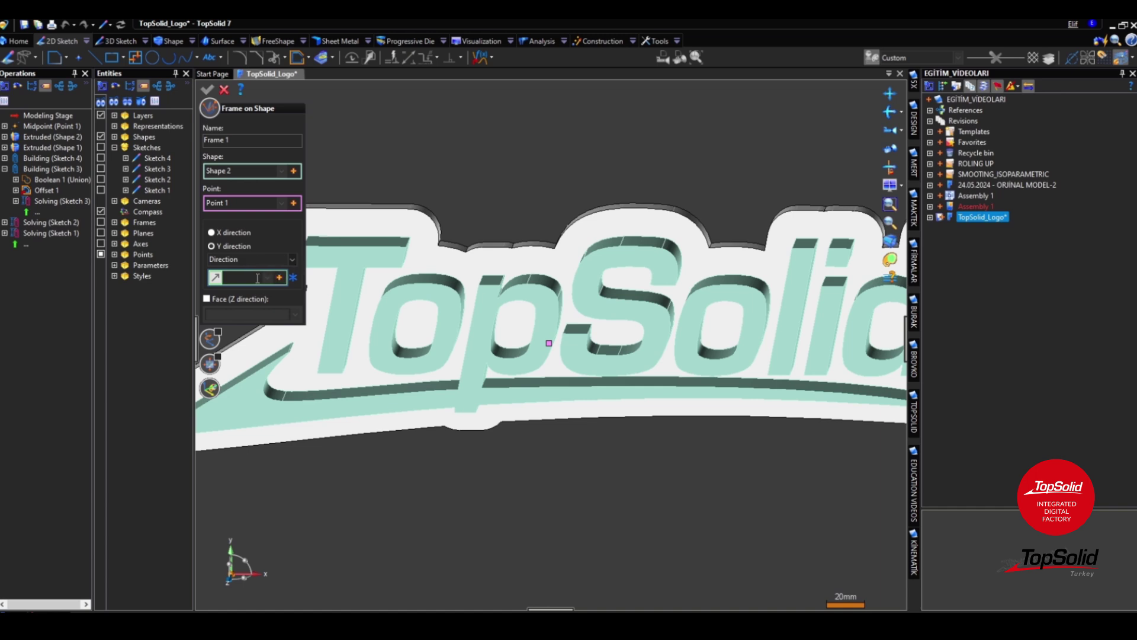
click(266, 278)
click(262, 293)
click(276, 276)
click(270, 298)
click(277, 276)
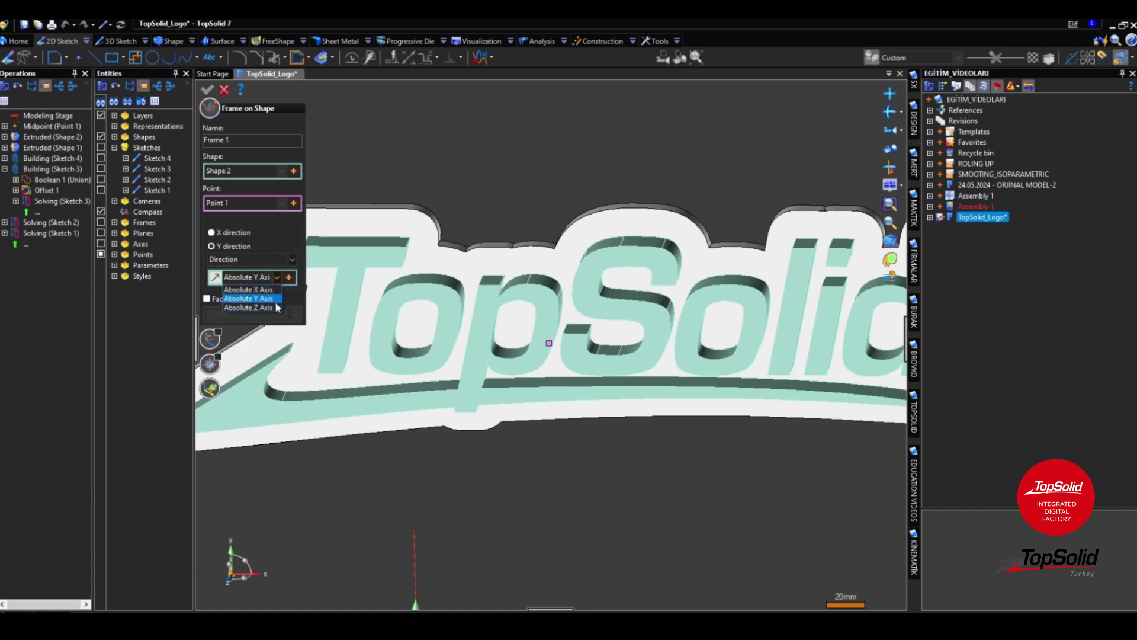
click(272, 308)
scroll(579, 331, down, 3)
scroll(552, 486, up, 2)
middle_drag(552, 486, 547, 326)
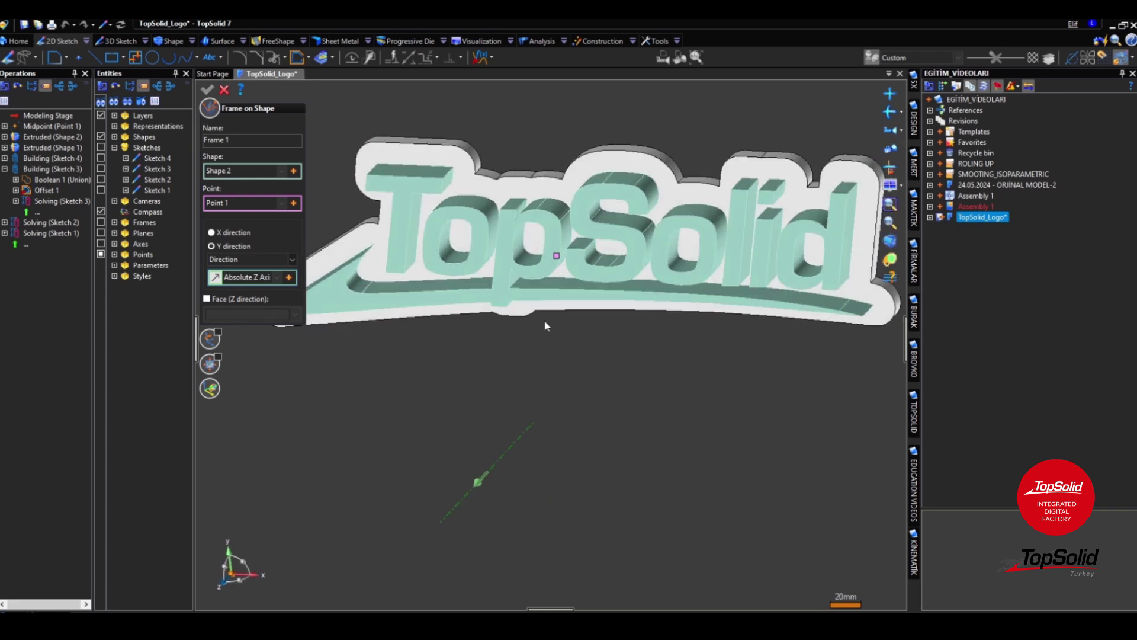
click(290, 258)
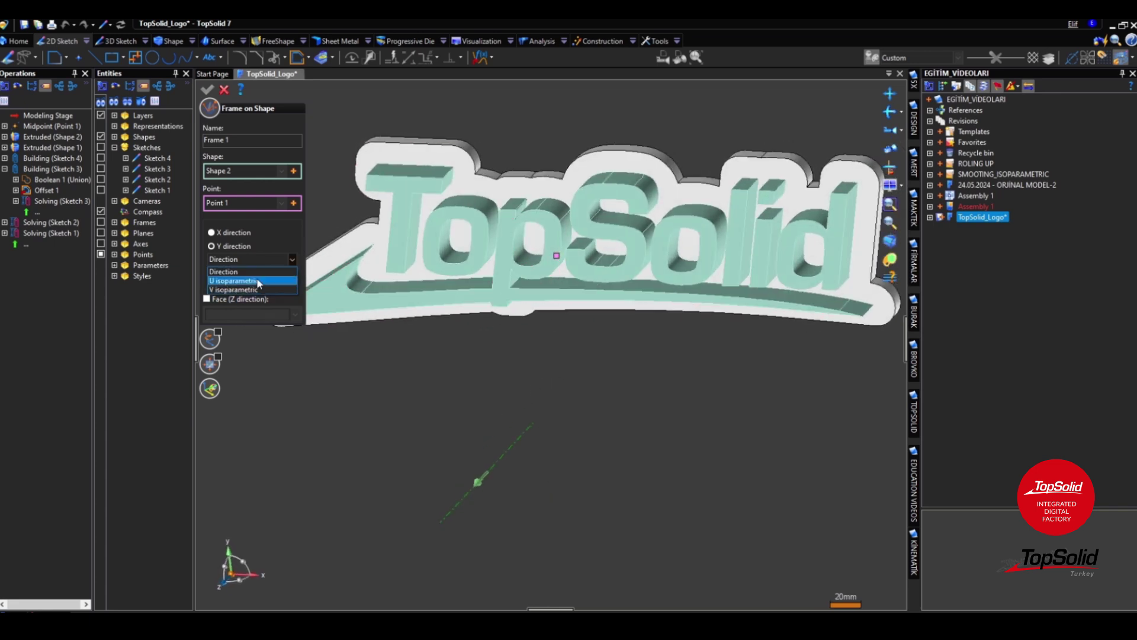
click(259, 282)
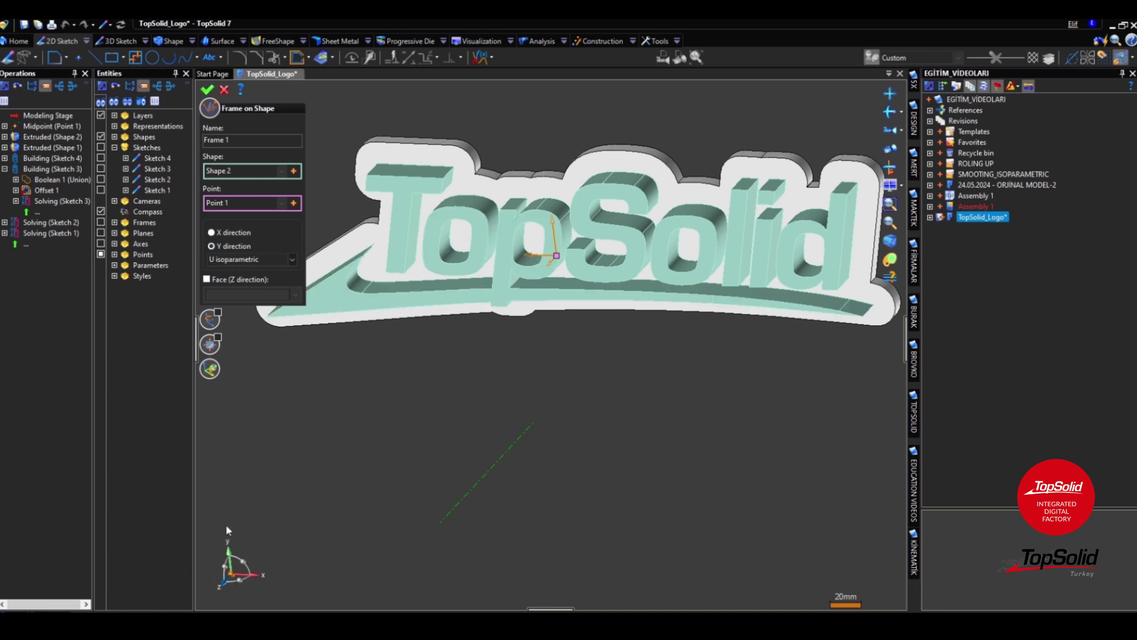
Set the frame's Y direction to V isoparametric and create the frame.
click(263, 258)
click(220, 293)
key(Return)
Apply the positioning transform from the new frame to the Absolute Frame on both shapes, and close the Transformation command.
right_click(477, 394)
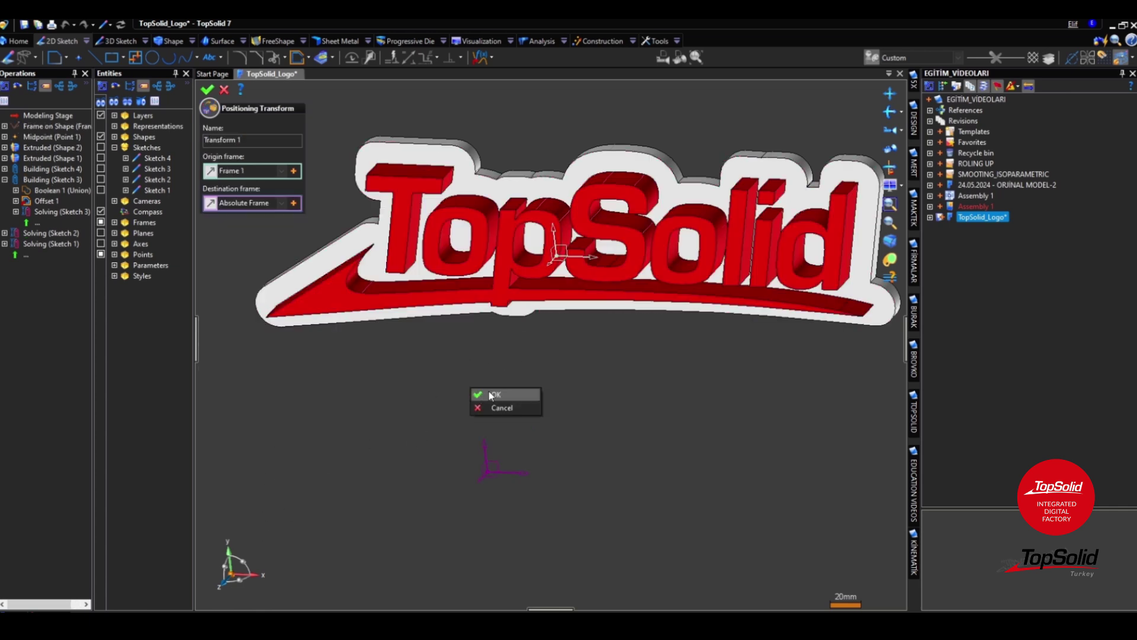
click(489, 391)
scroll(553, 379, down, 5)
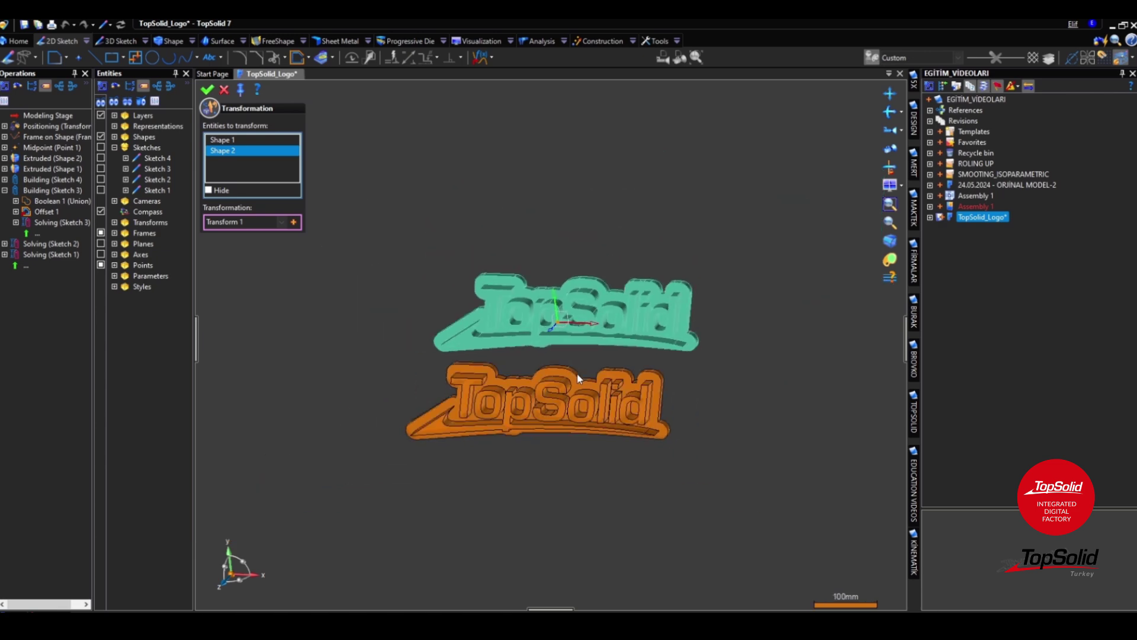
right_click(489, 466)
click(515, 462)
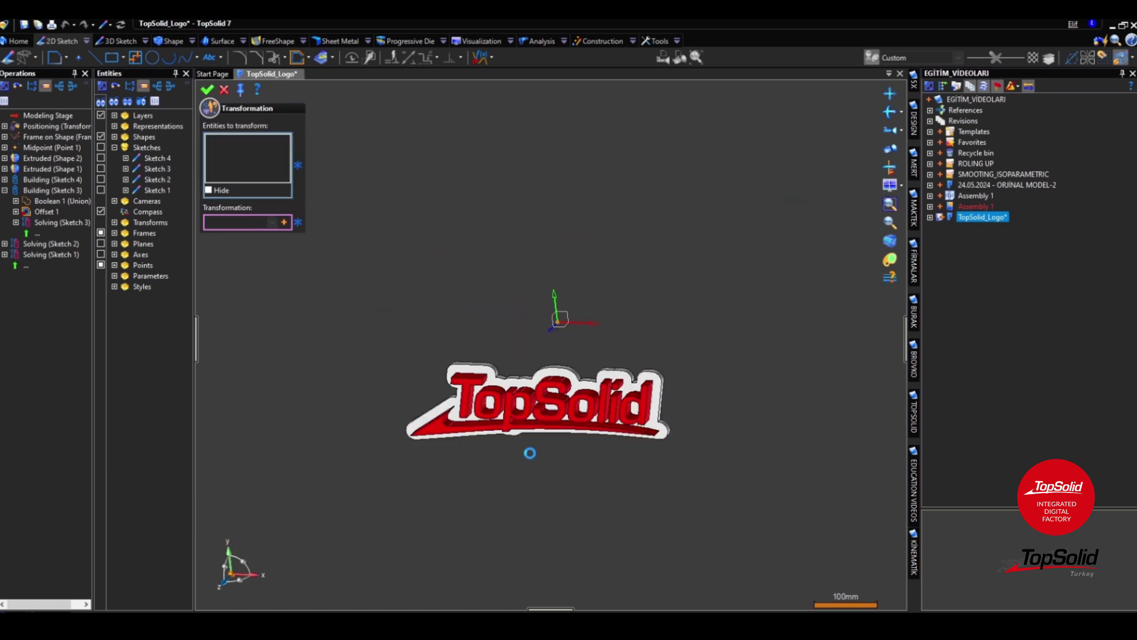
scroll(544, 435, up, 2)
middle_drag(558, 447, 588, 433)
click(224, 89)
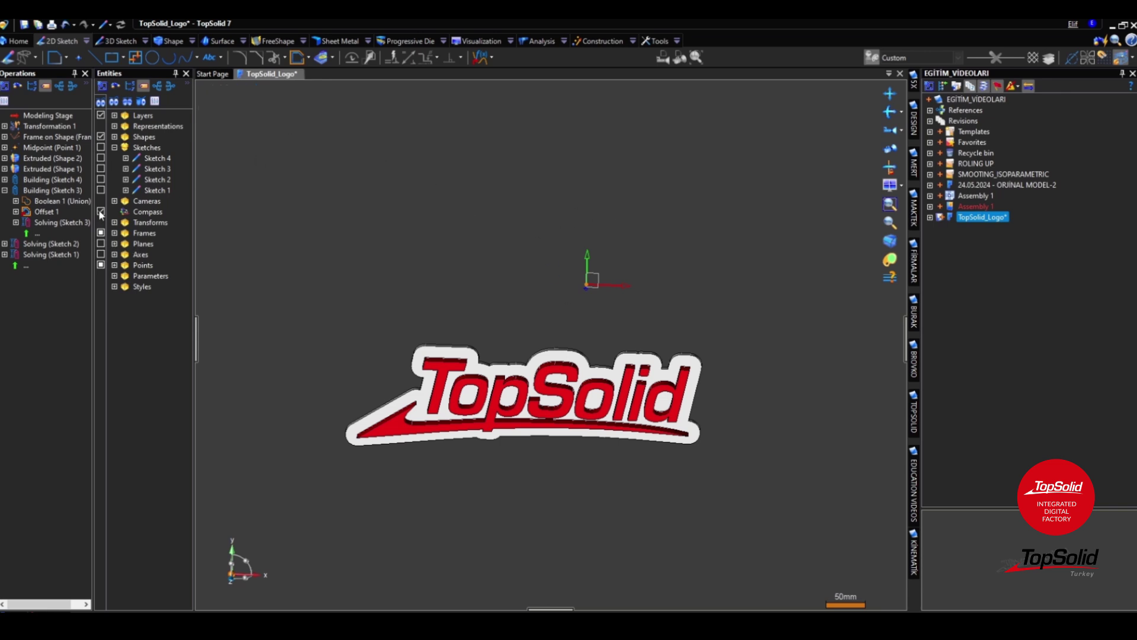
Hide all frames and points so that only the logo shapes are displayed.
click(100, 233)
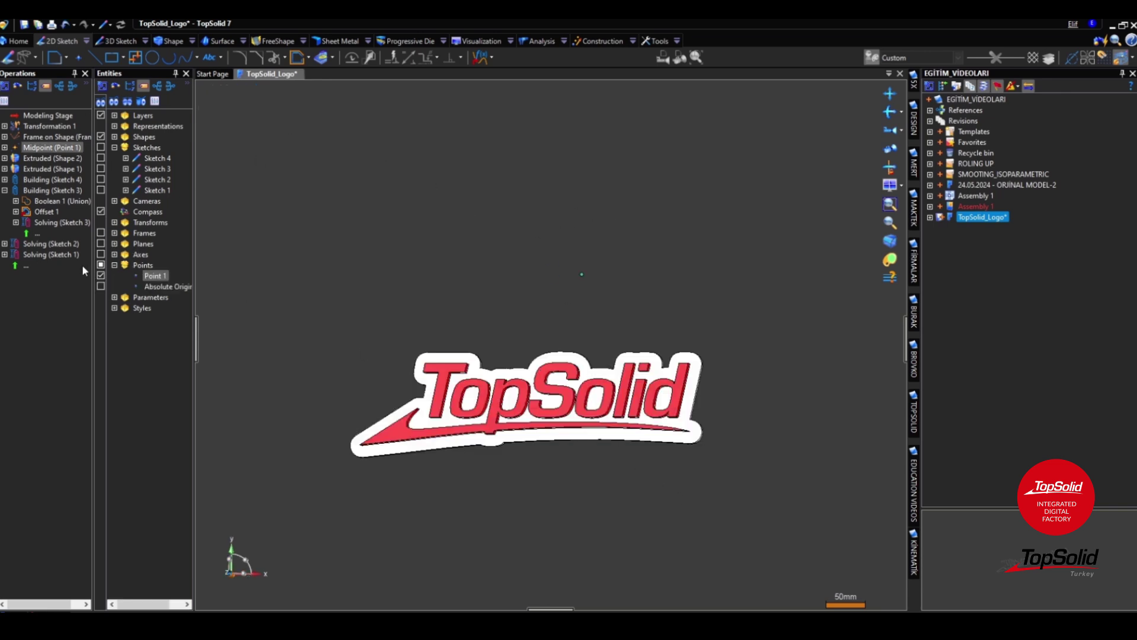
click(114, 264)
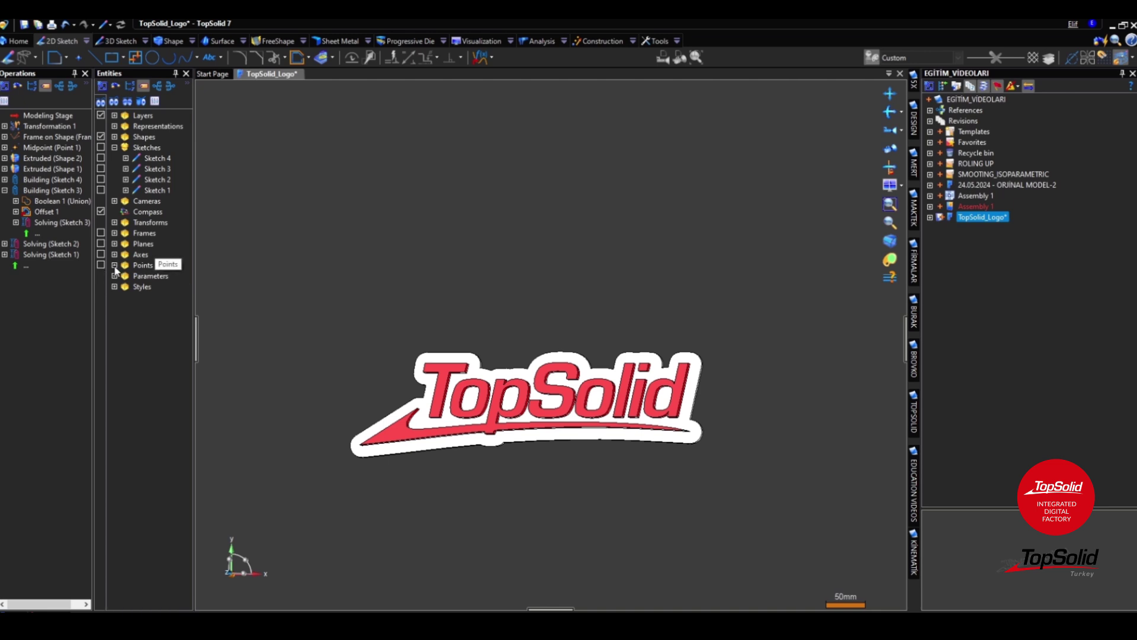
Examine the repositioned logo from several angles to check its orientation against the coordinate axes.
middle_drag(611, 403, 634, 385)
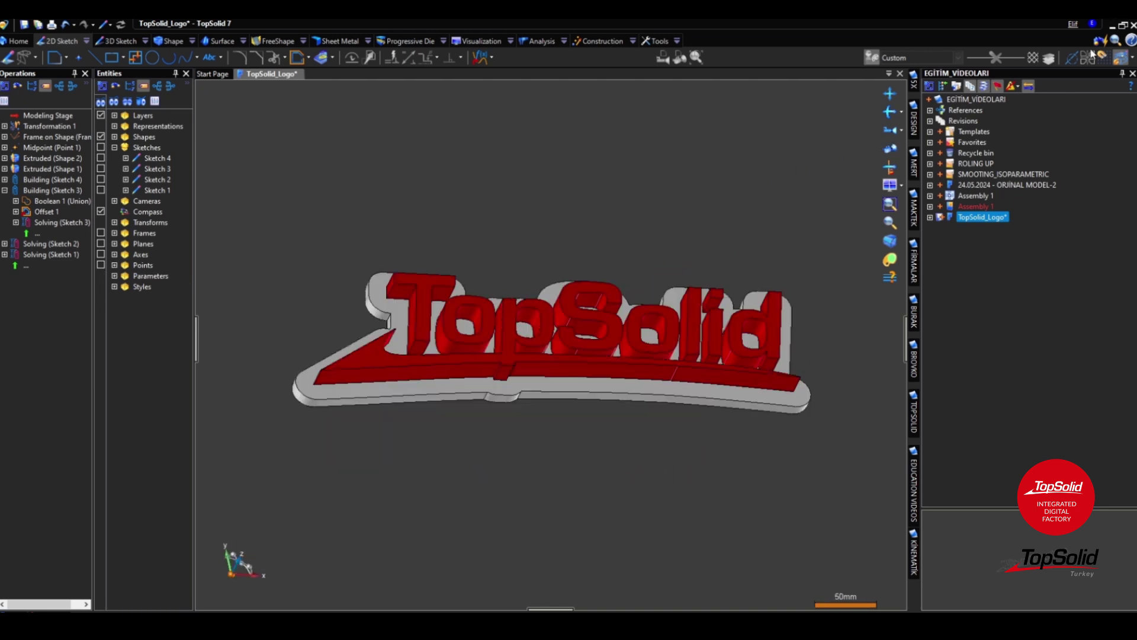
middle_drag(719, 409, 759, 346)
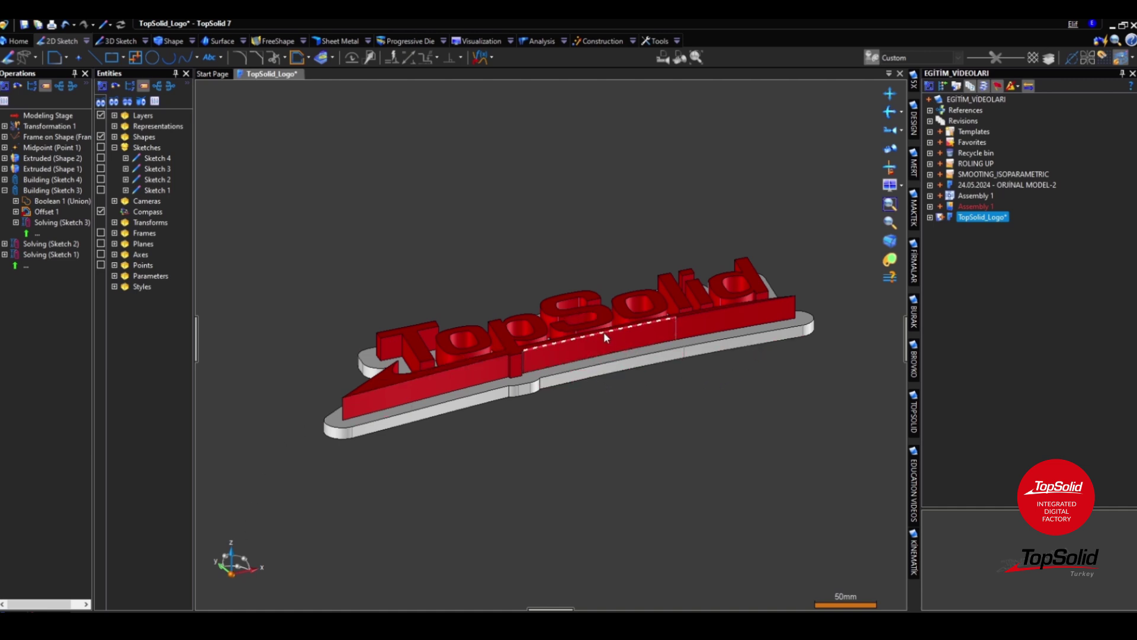
scroll(603, 331, up, 2)
scroll(676, 359, down, 3)
middle_drag(689, 377, 672, 465)
middle_drag(752, 281, 855, 291)
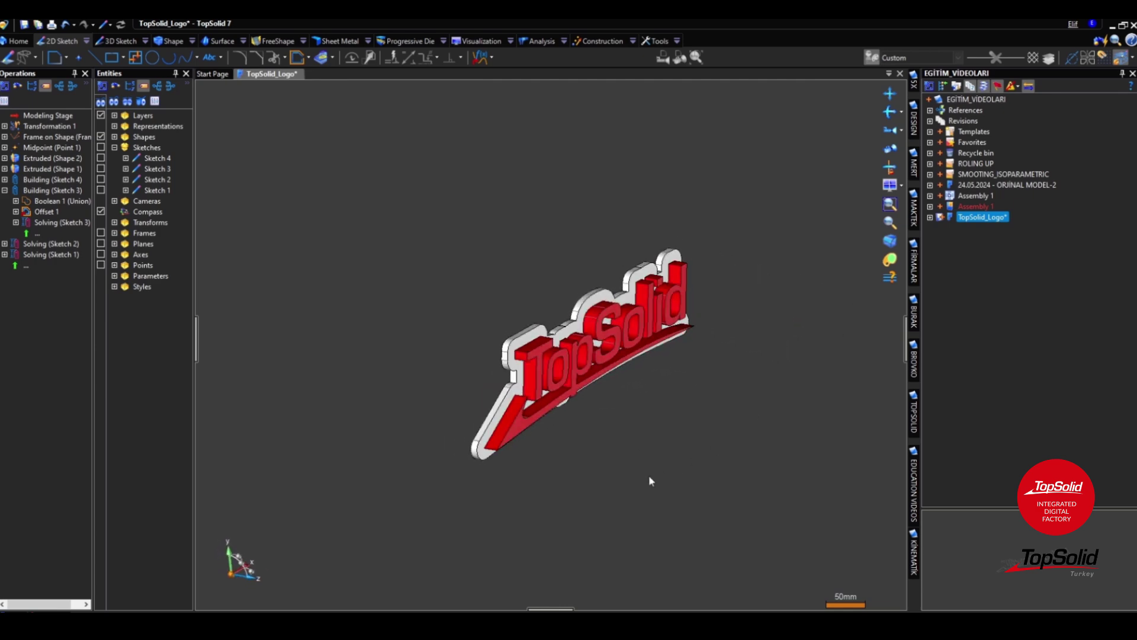
middle_drag(650, 480, 571, 483)
scroll(562, 418, up, 4)
Rotate Shape 1 and Shape 2 by 90° about the Absolute X Axis with a Rotation Transform.
click(560, 418)
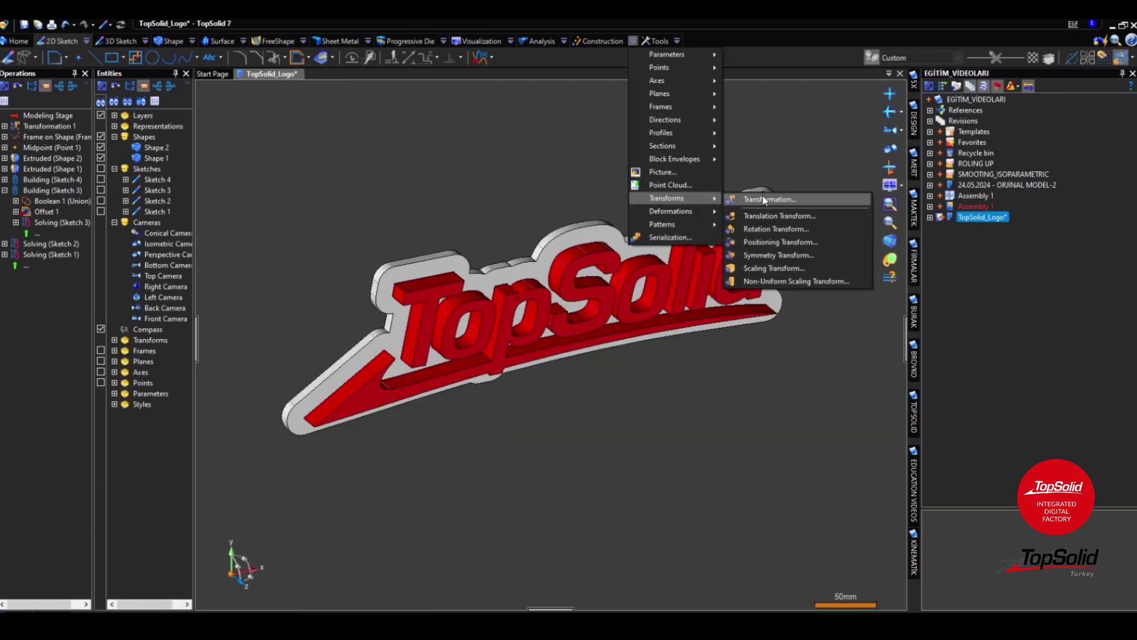
click(776, 197)
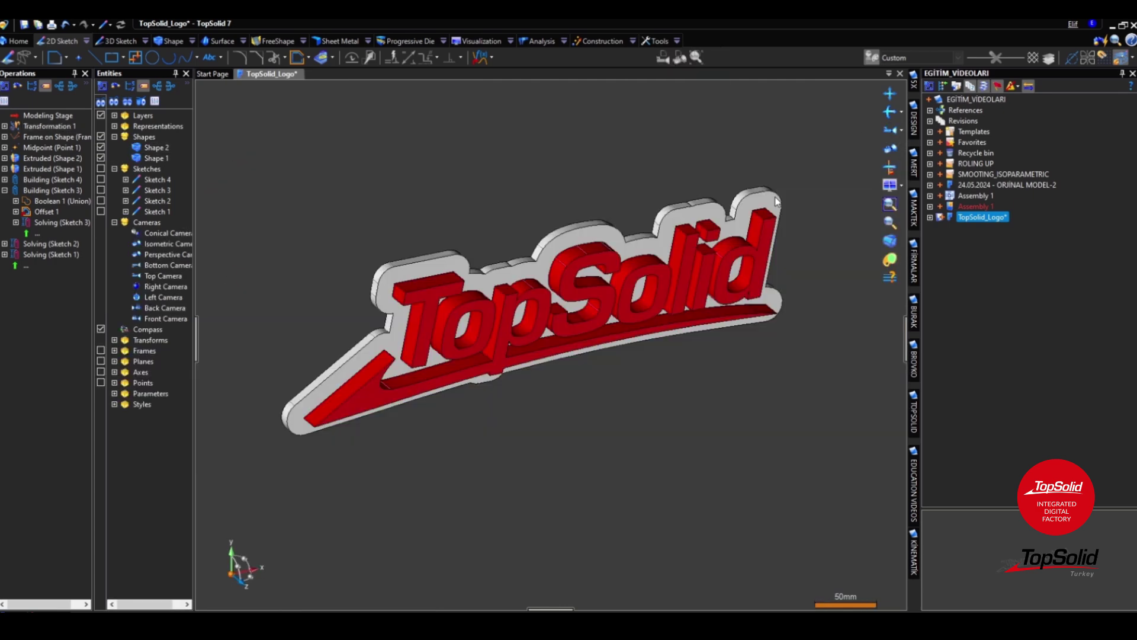
click(475, 272)
click(284, 222)
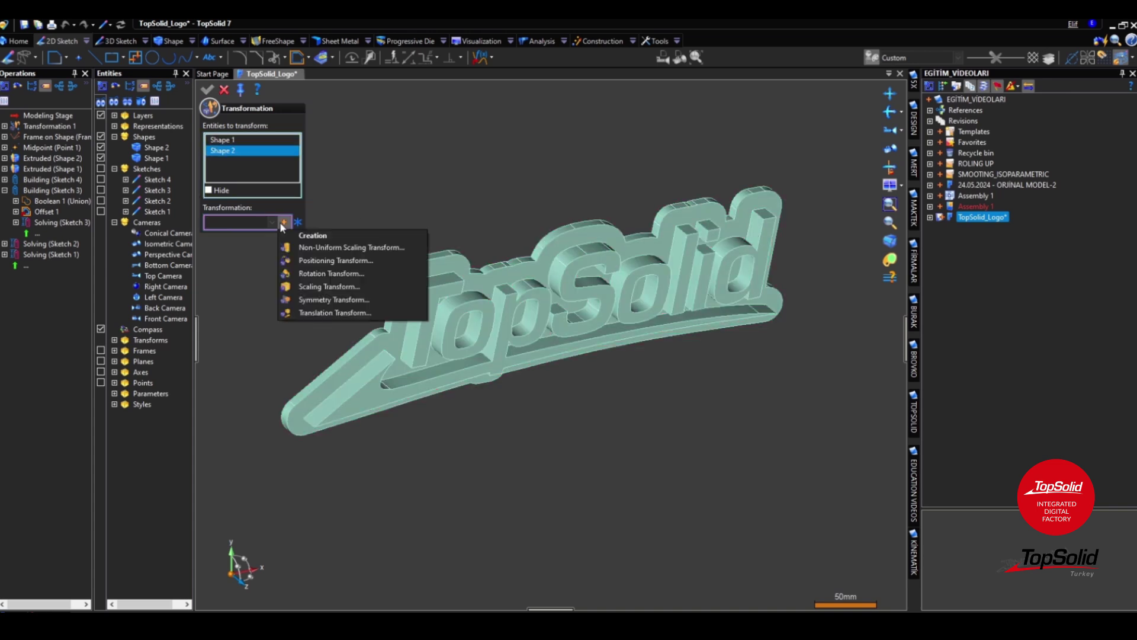
click(311, 273)
click(271, 171)
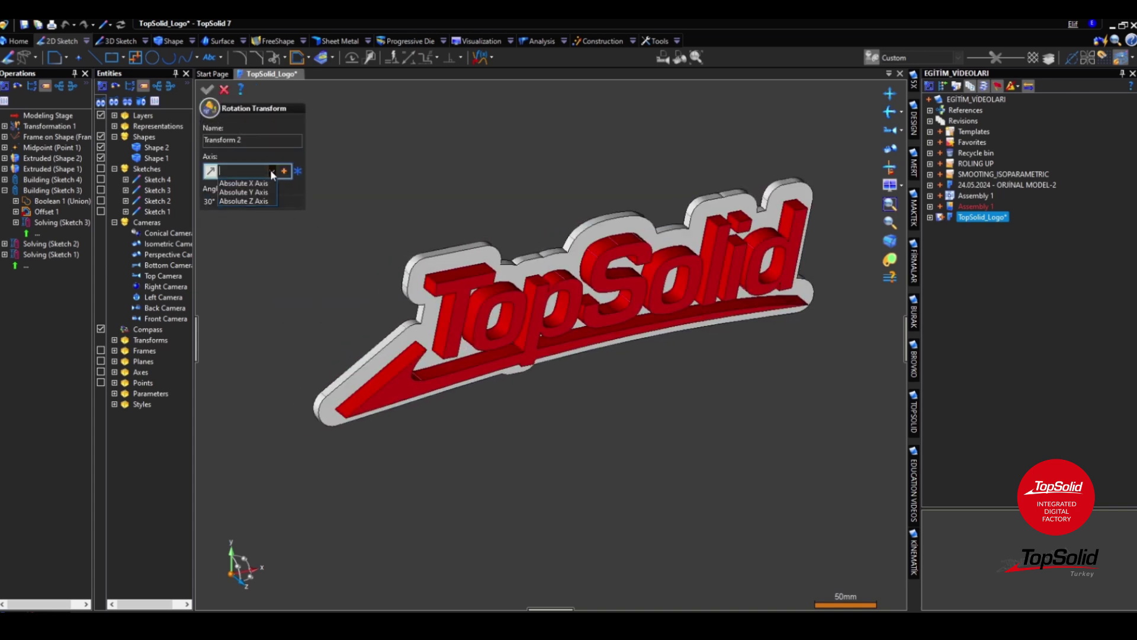
click(240, 181)
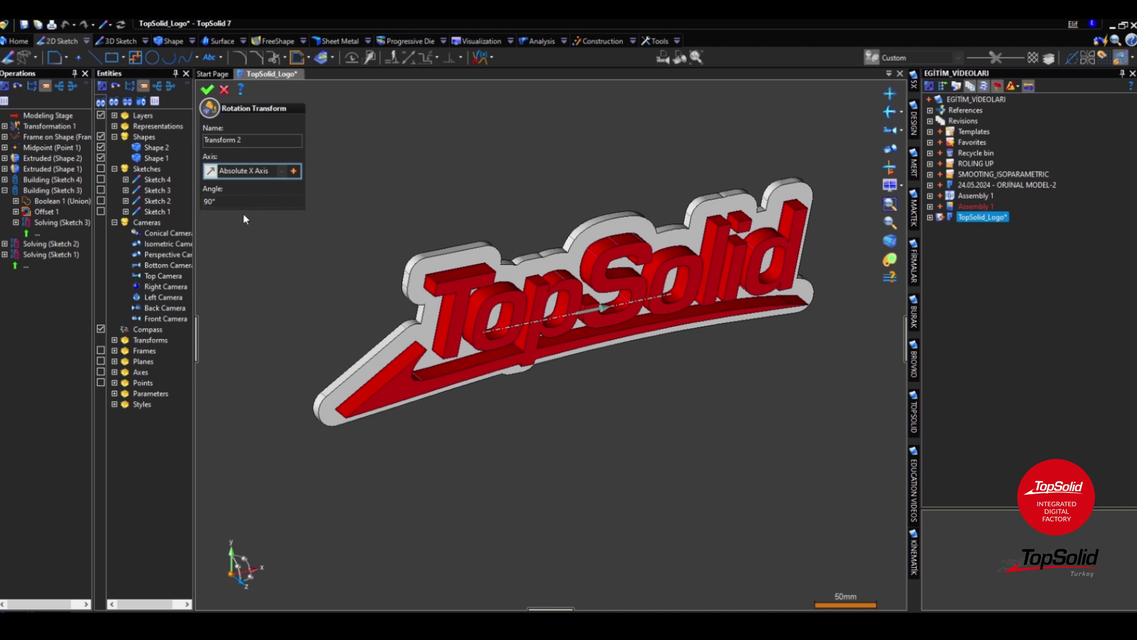
key(Return)
right_click(360, 285)
click(381, 289)
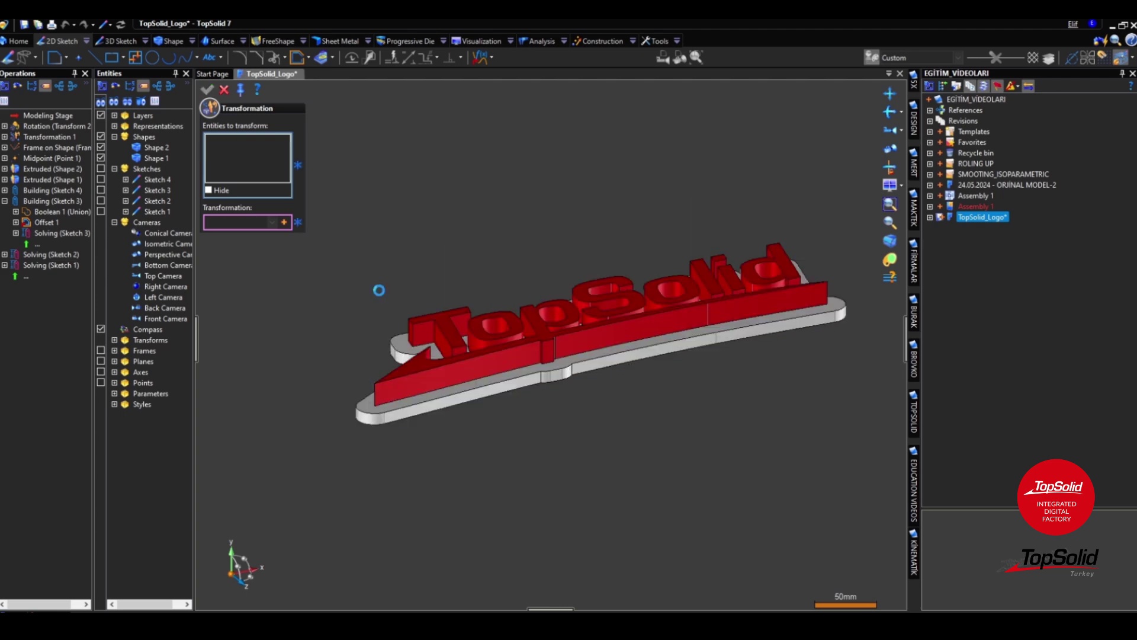
Redefine the Front Camera from the current front view of the logo, using View 1 as reference, and show the logo in a 3D view.
scroll(554, 320, up, 3)
click(452, 321)
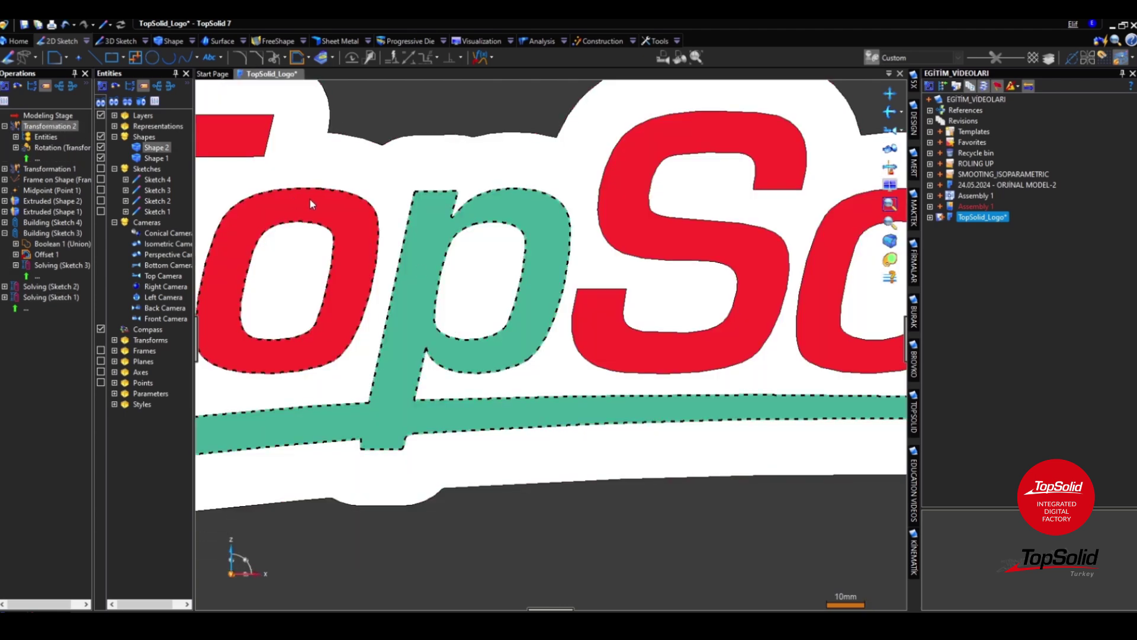
right_click(166, 318)
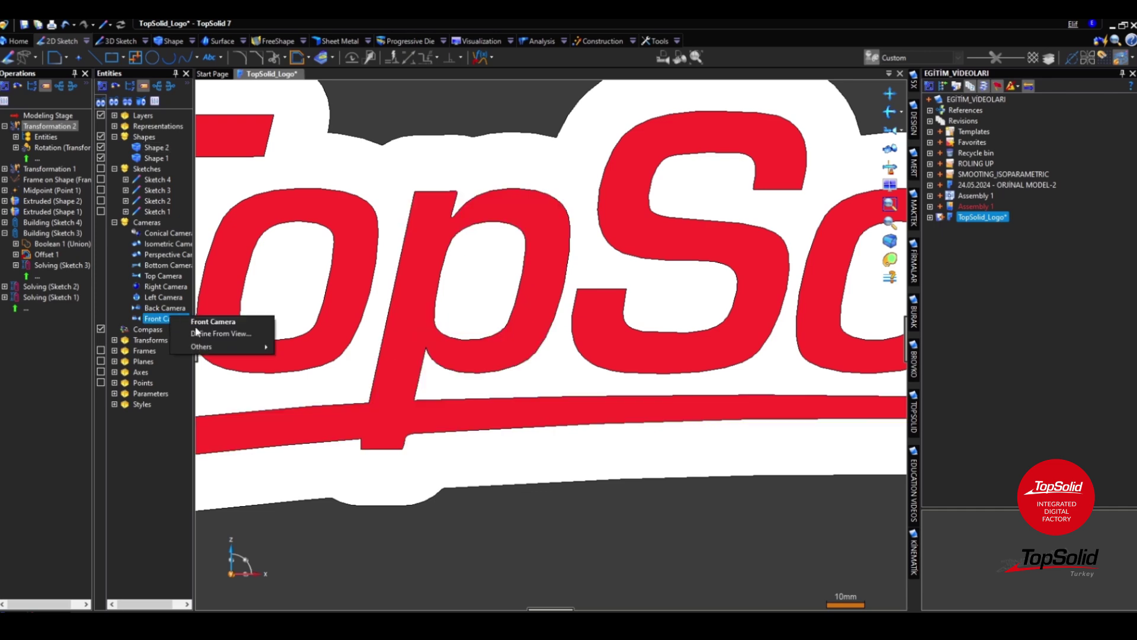
click(199, 337)
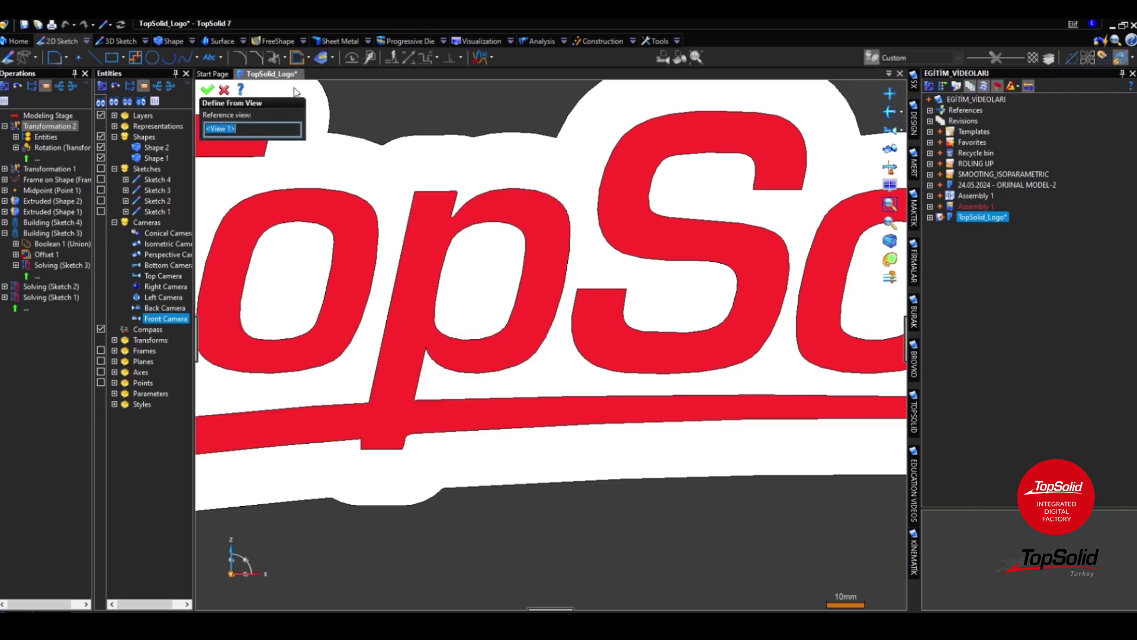
click(208, 89)
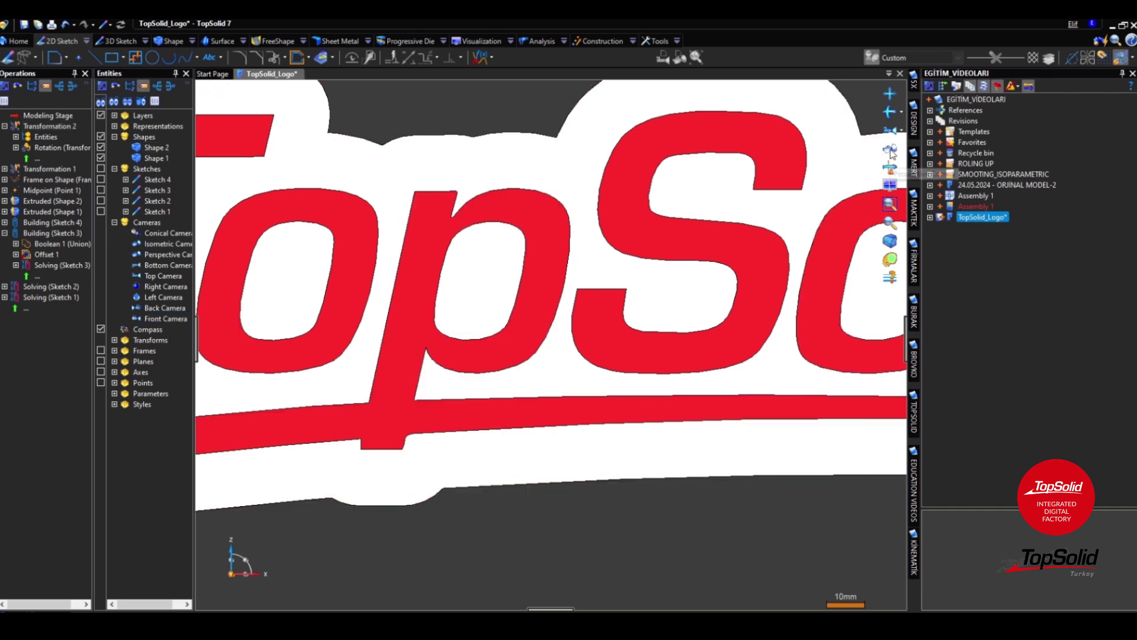
click(891, 148)
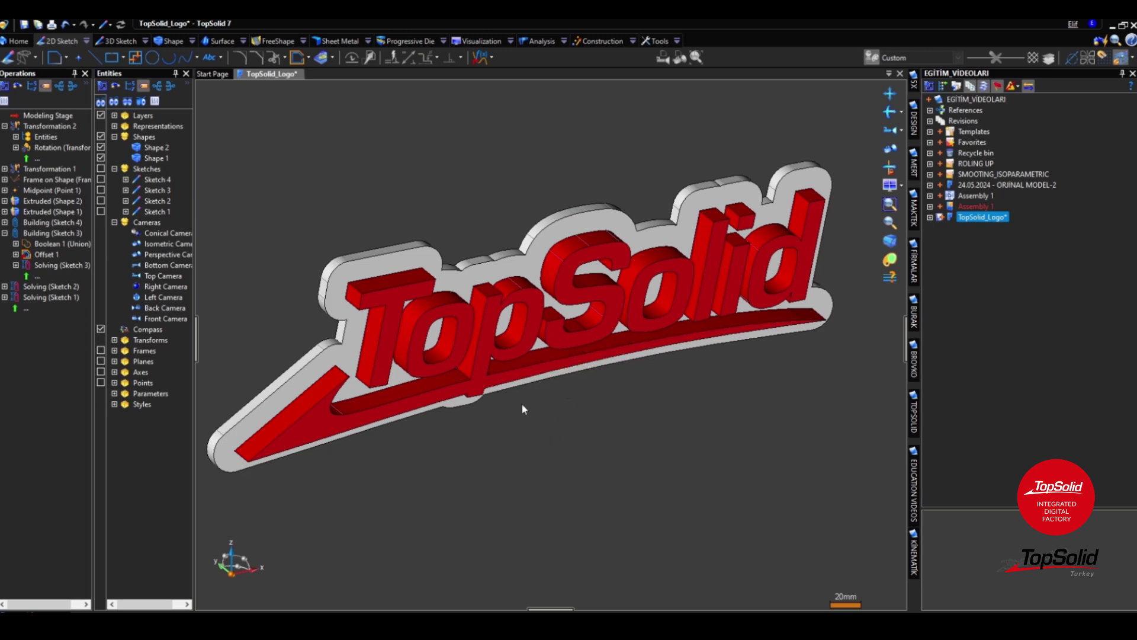
Sketch a 4 cm diameter circle on Shape 1's front face, in the notch beside the T, and offset it 0.7 cm inward.
middle_drag(523, 406, 518, 414)
right_click(396, 371)
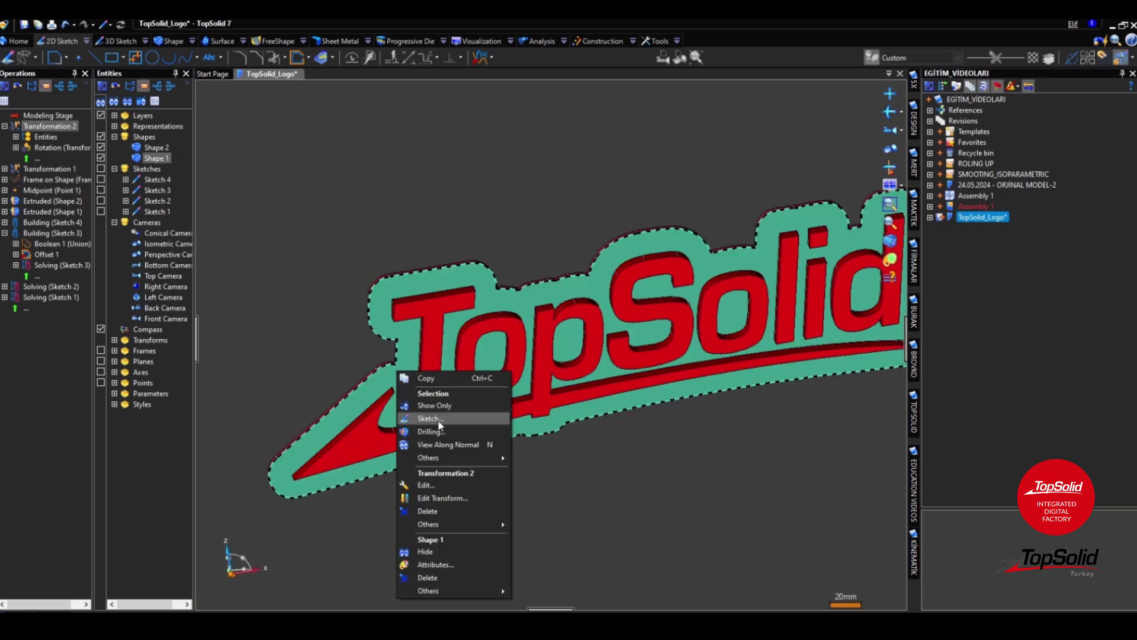
click(438, 419)
scroll(370, 319, up, 5)
click(152, 57)
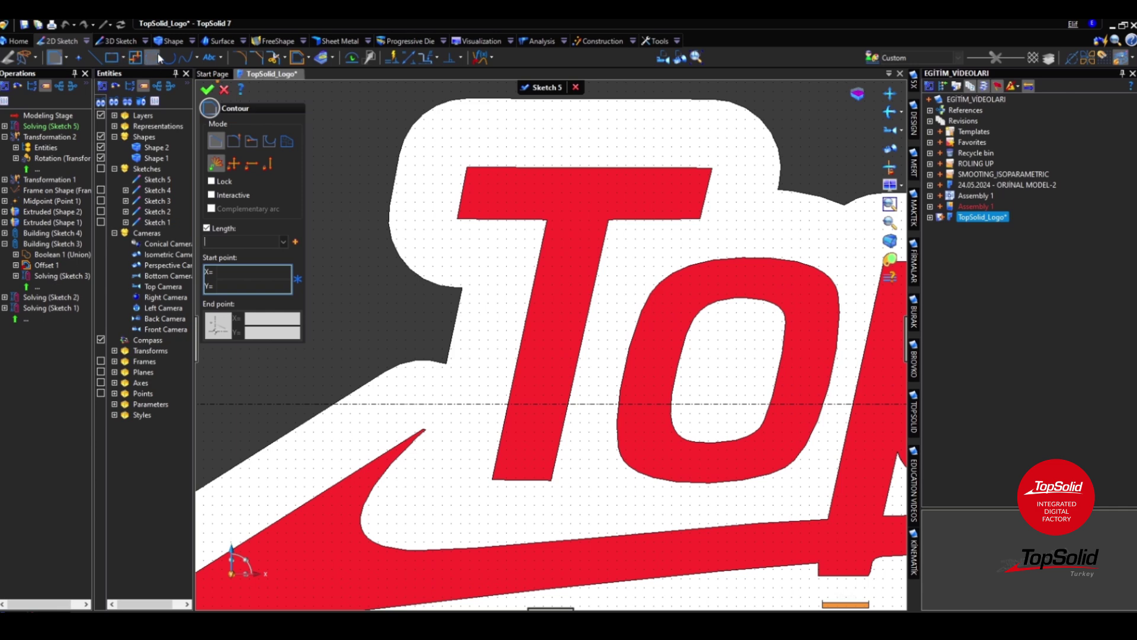
scroll(427, 314, up, 2)
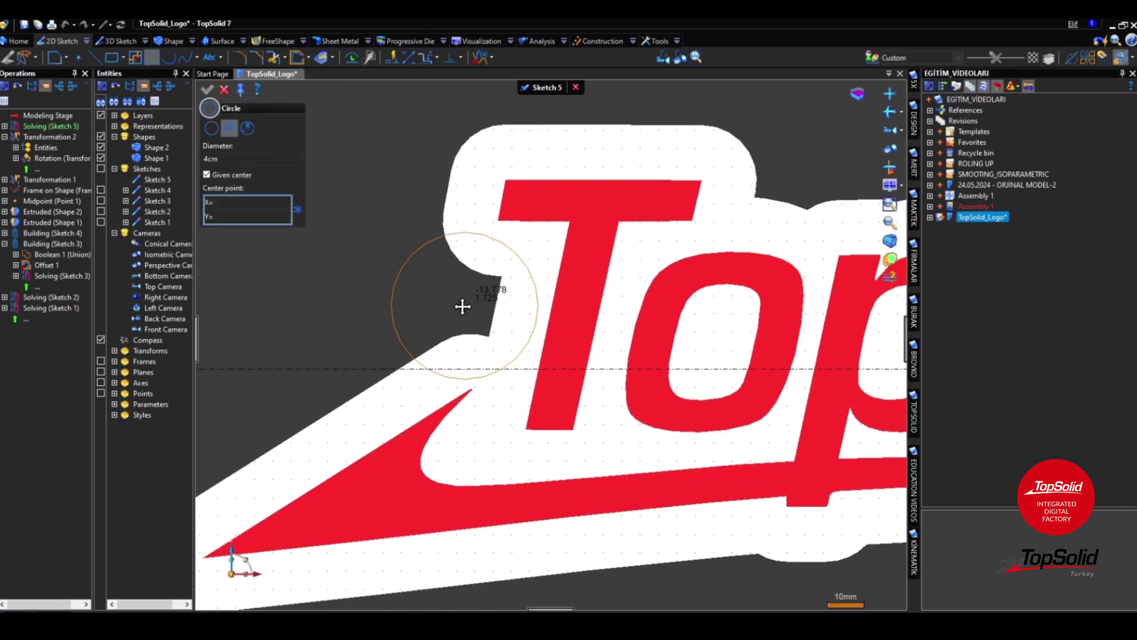
click(440, 289)
click(298, 57)
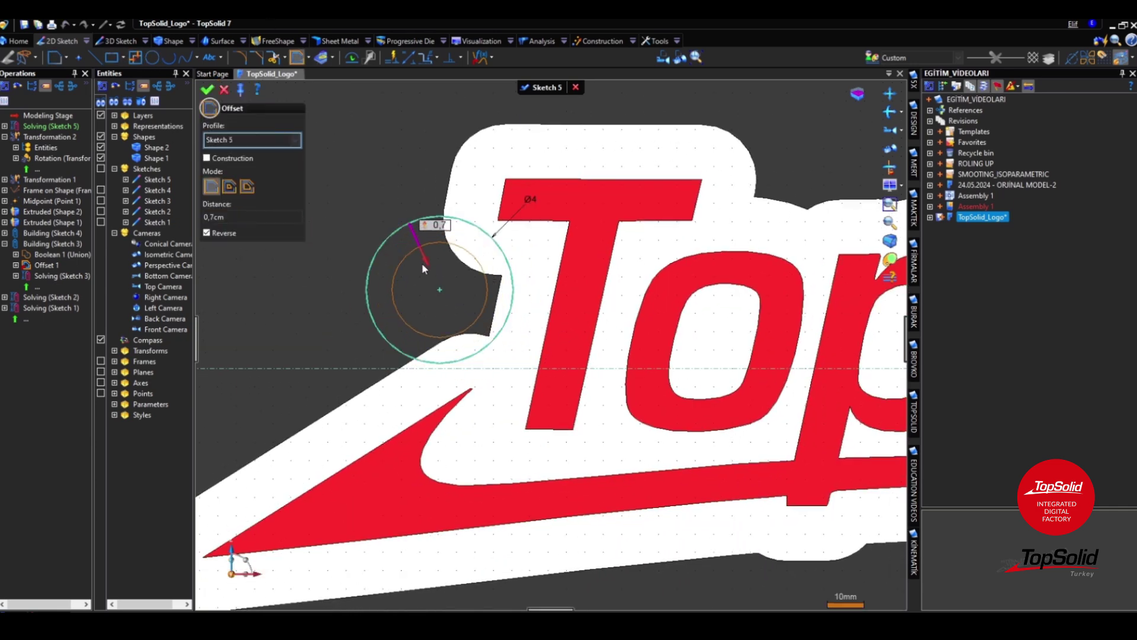
click(224, 89)
Add a Boss to Shape 1 from the Sketch 5 ring profile, limited by the backing plate's rear face.
scroll(446, 308, down, 3)
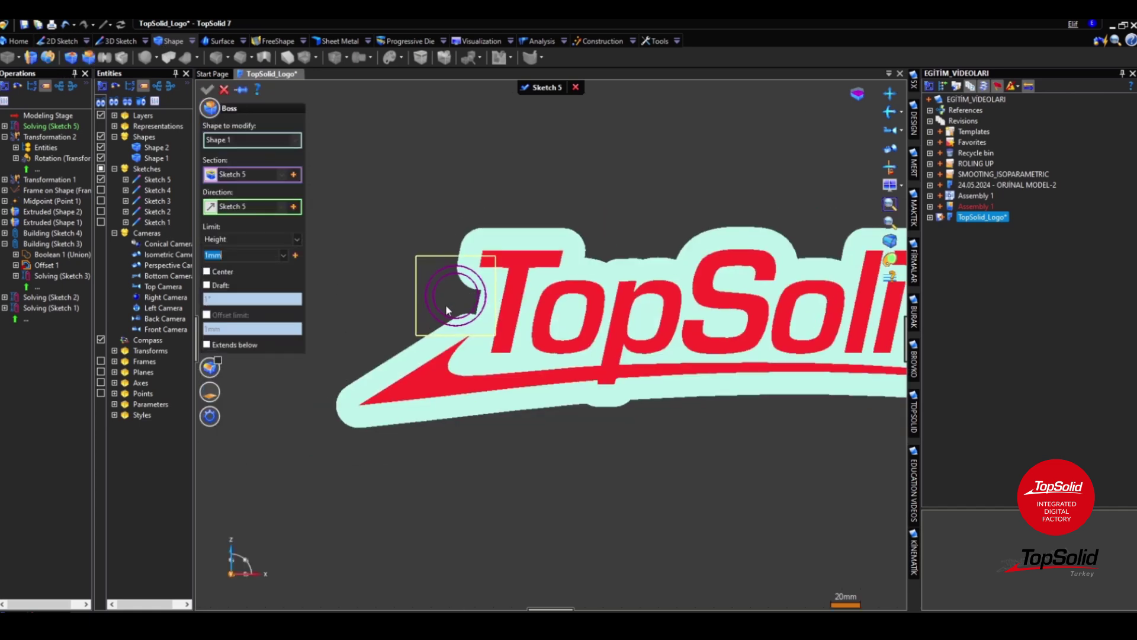
middle_drag(436, 339, 492, 346)
click(240, 237)
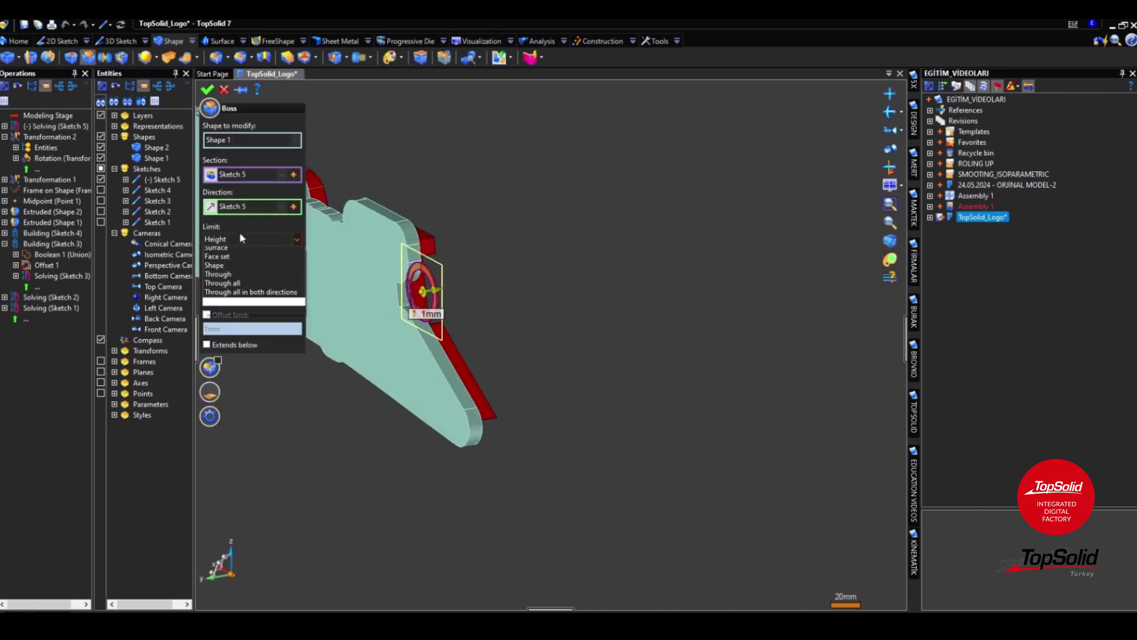
click(231, 260)
click(372, 293)
right_click(565, 230)
click(582, 236)
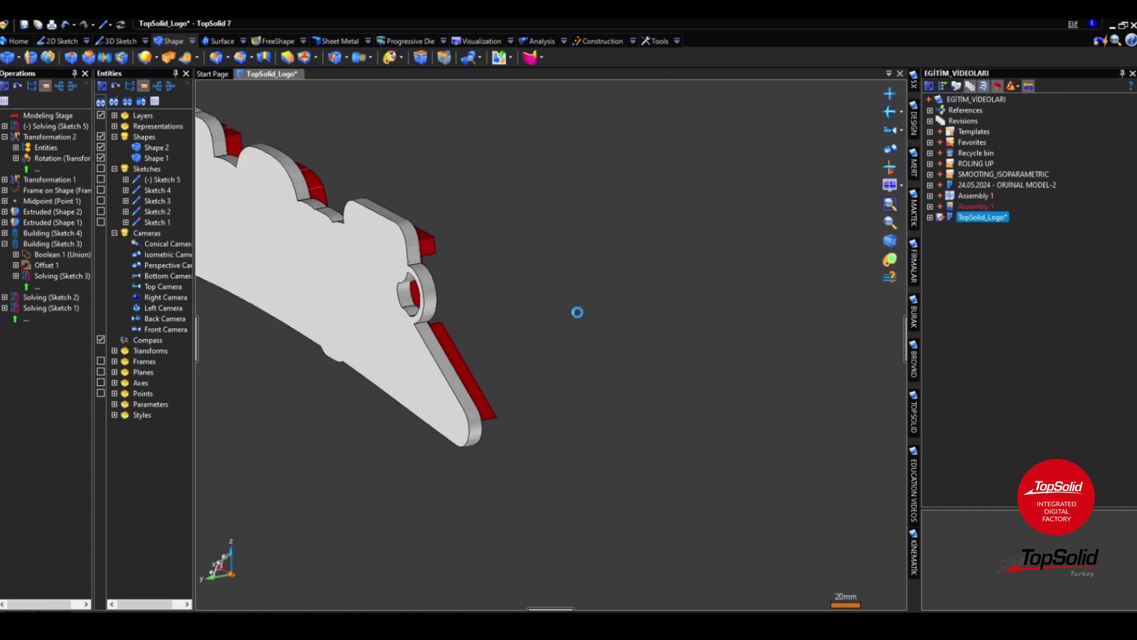
scroll(579, 313, down, 4)
middle_drag(579, 312, 497, 358)
scroll(425, 344, up, 5)
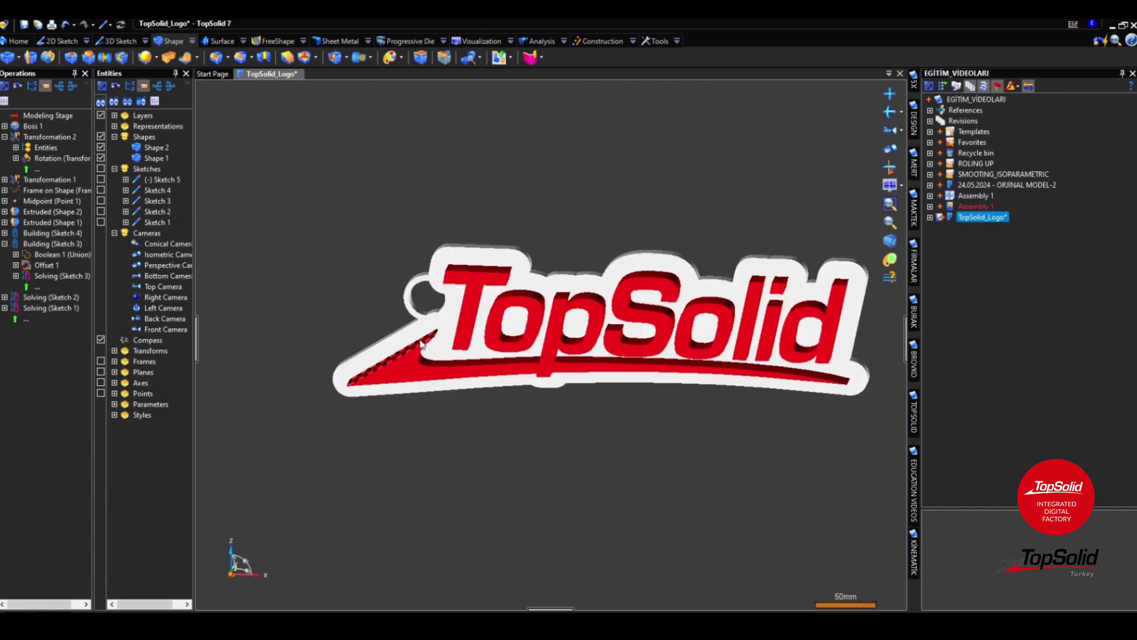
mouse_move(423, 342)
middle_down()
mouse_move(485, 353)
mouse_move(439, 336)
middle_up()
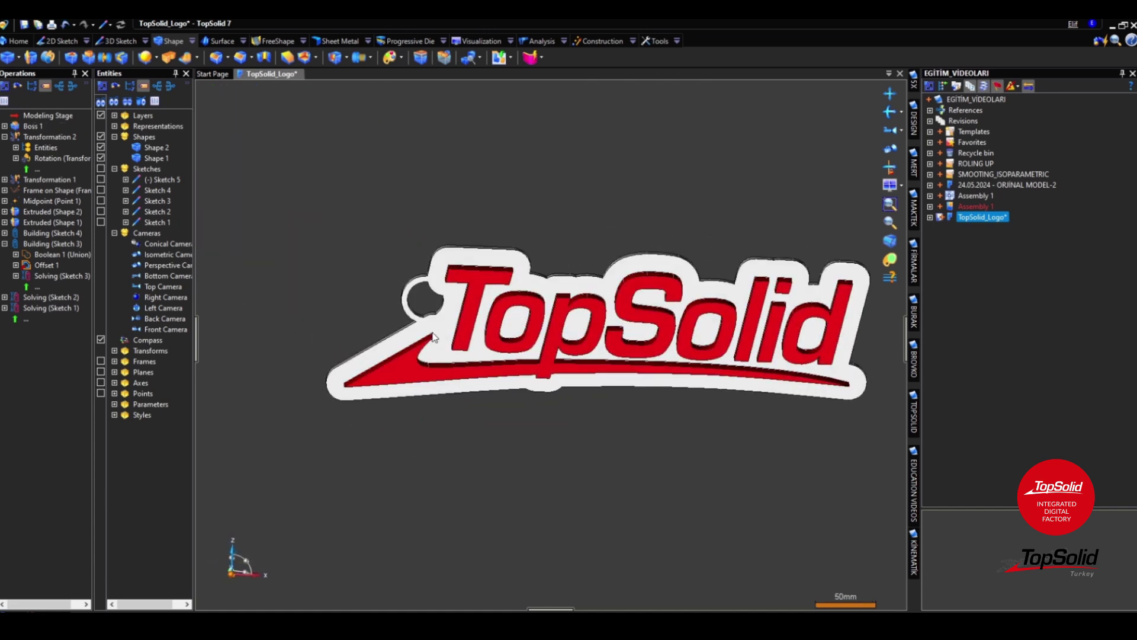